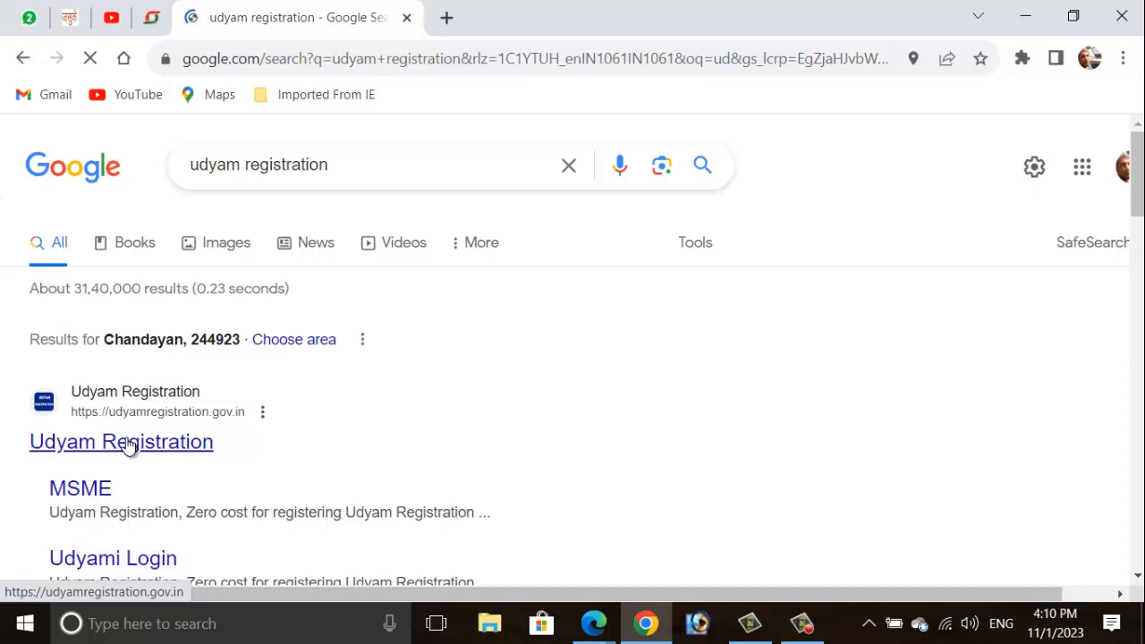
Open the registration form for new entrepreneurs not yet registered as MSME.
{"action": "scroll", "coordinate": [361, 414], "scroll_direction": "down", "scroll_amount": 3}
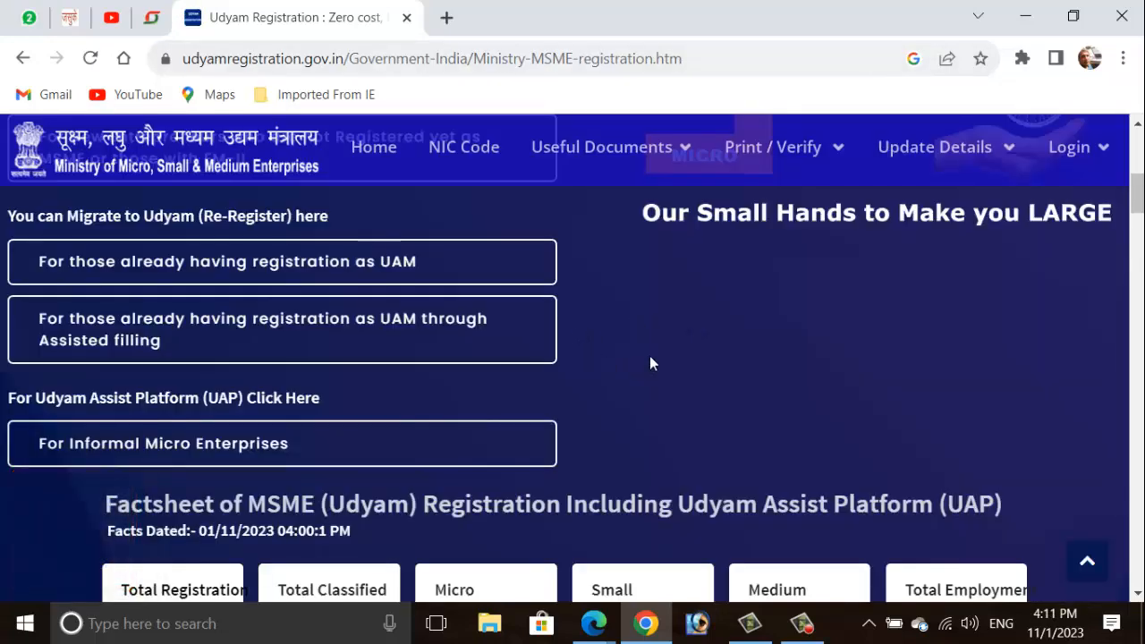
{"action": "scroll", "coordinate": [650, 355], "scroll_direction": "up", "scroll_amount": 1}
{"action": "scroll", "coordinate": [647, 355], "scroll_direction": "up", "scroll_amount": 2}
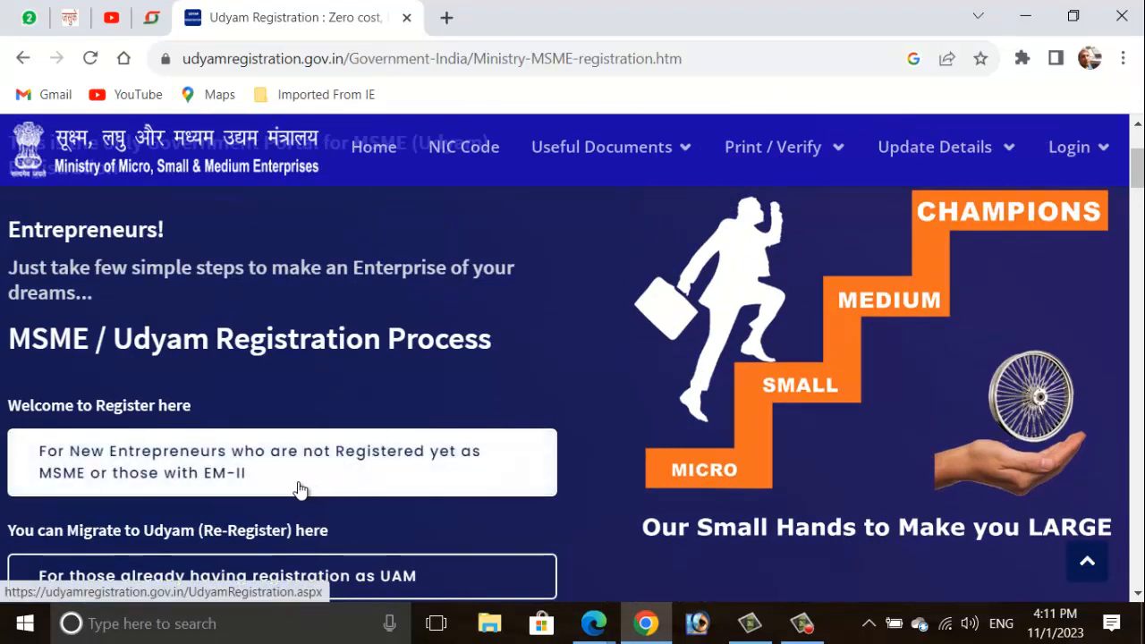
{"action": "scroll", "coordinate": [270, 359], "scroll_direction": "down", "scroll_amount": 2}
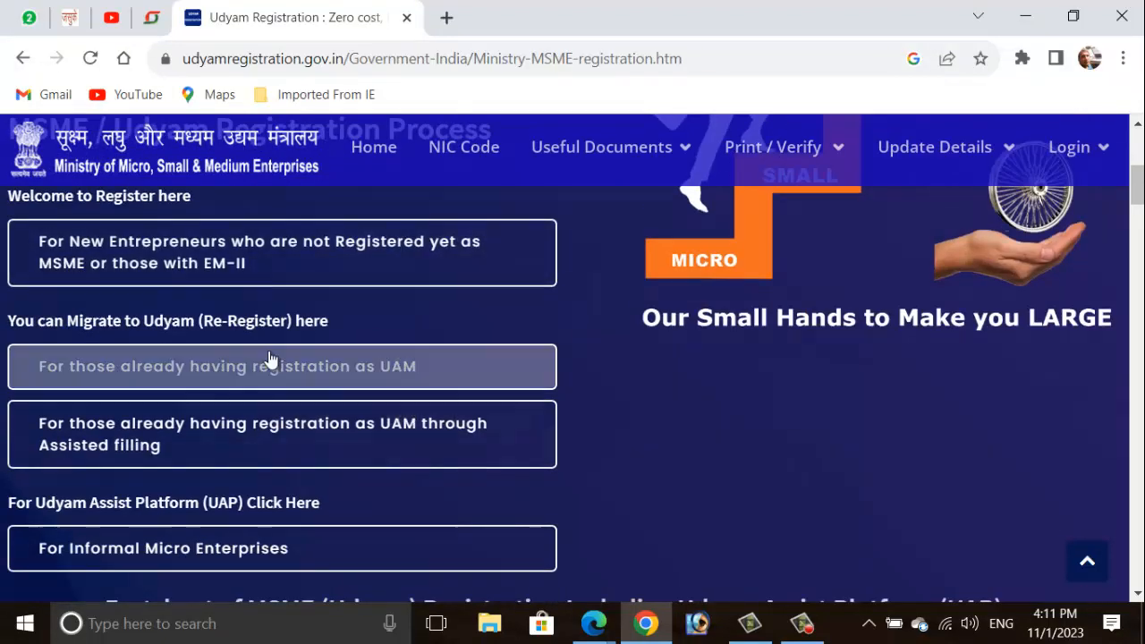
{"action": "scroll", "coordinate": [198, 360], "scroll_direction": "up", "scroll_amount": 2}
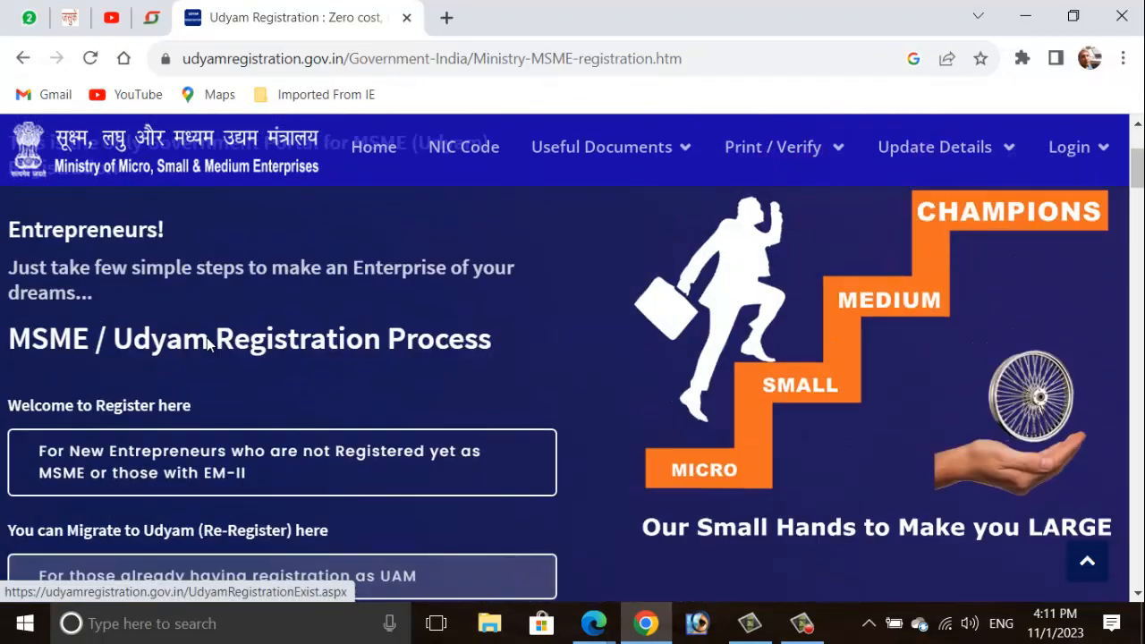
{"action": "left_click", "coordinate": [125, 471]}
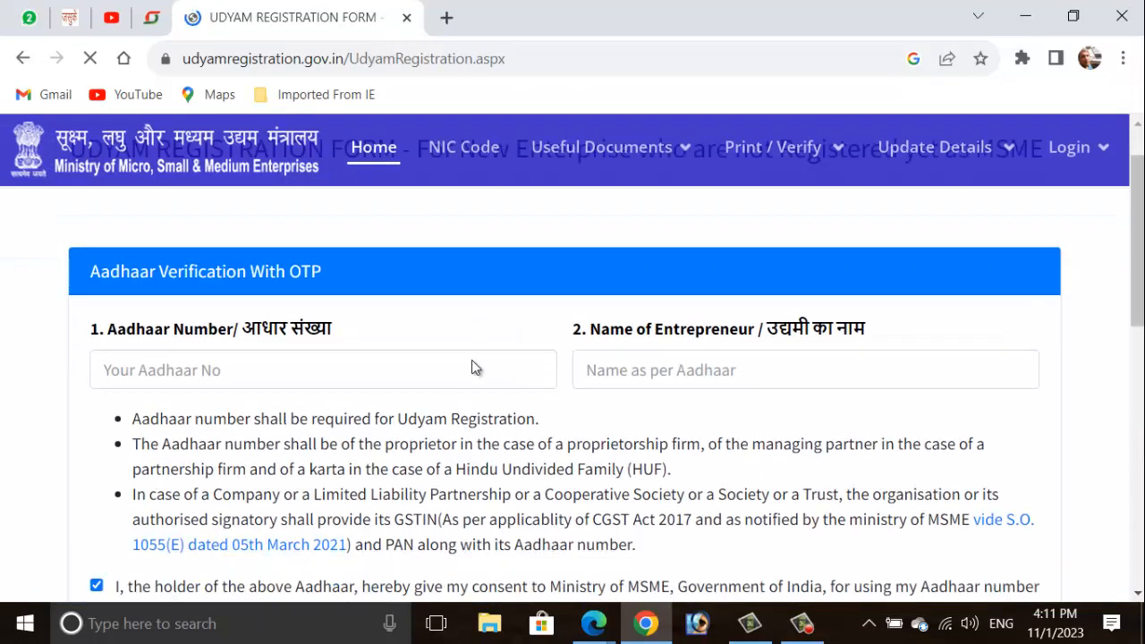
Enter the entrepreneur's Aadhaar number and name as on Aadhaar.
{"action": "left_click", "coordinate": [157, 328]}
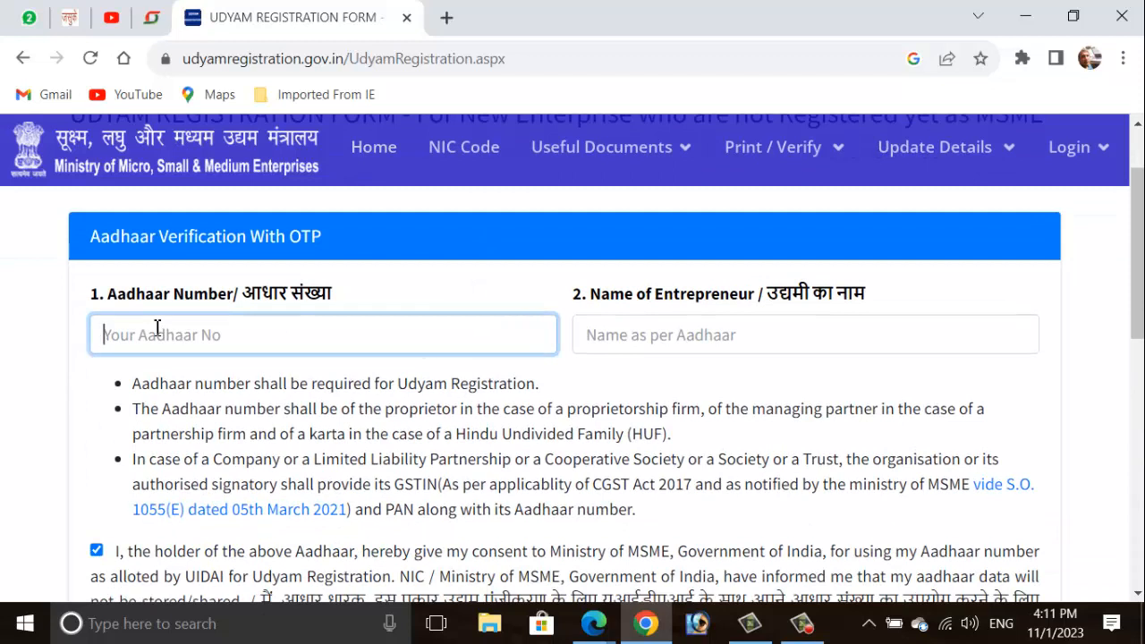
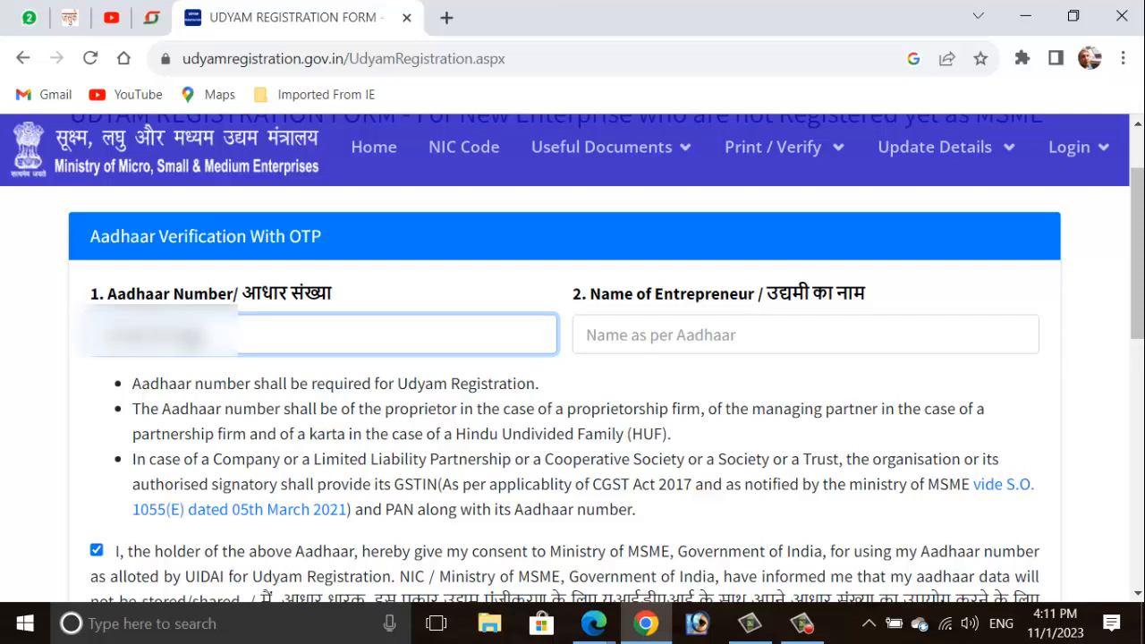
{"action": "left_click", "coordinate": [643, 329]}
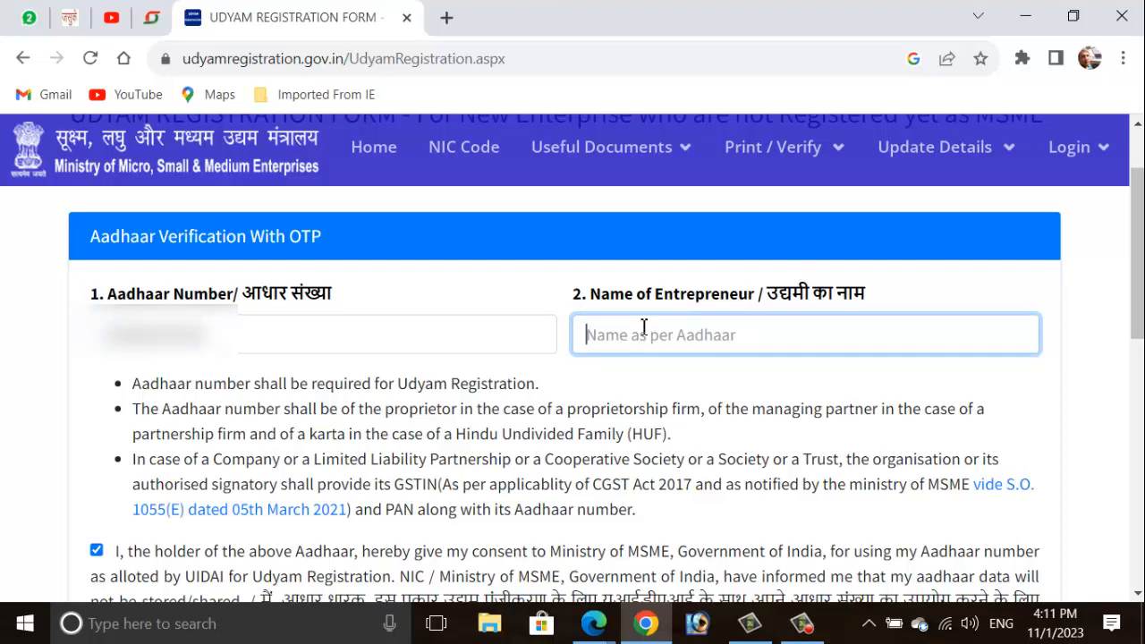
{"action": "type", "text": "ra"}
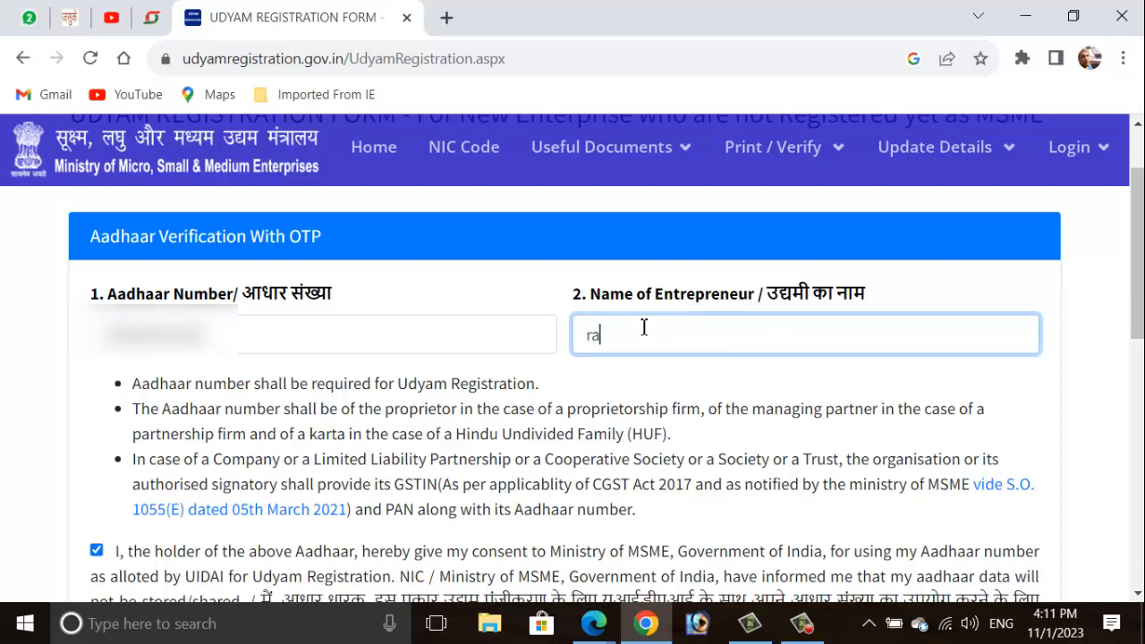
{"action": "key", "text": "BackSpace"}
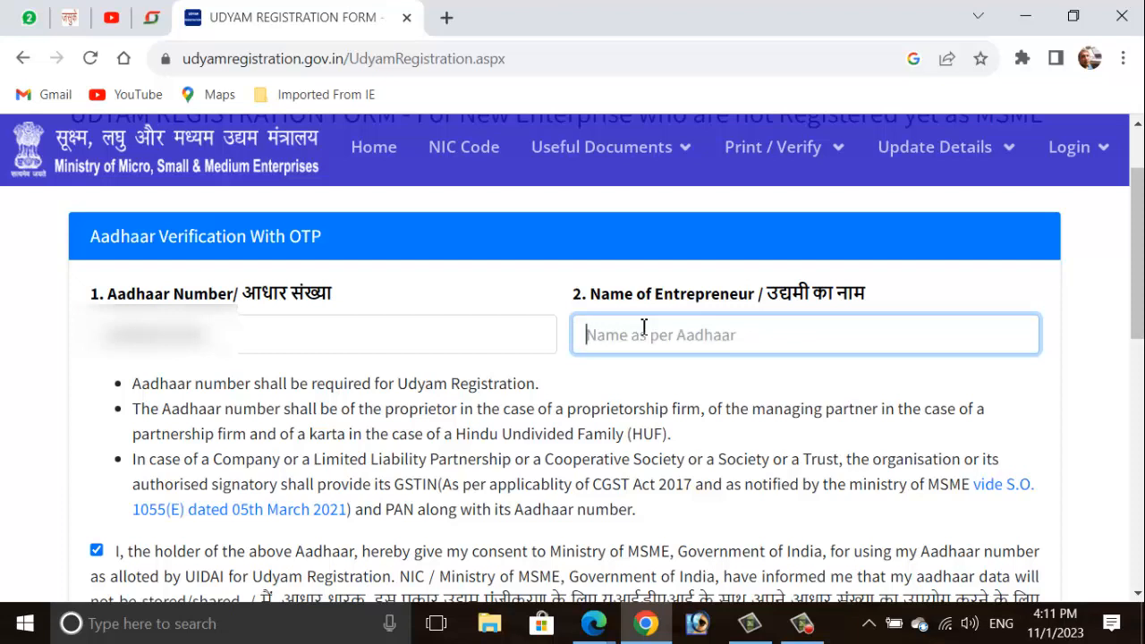
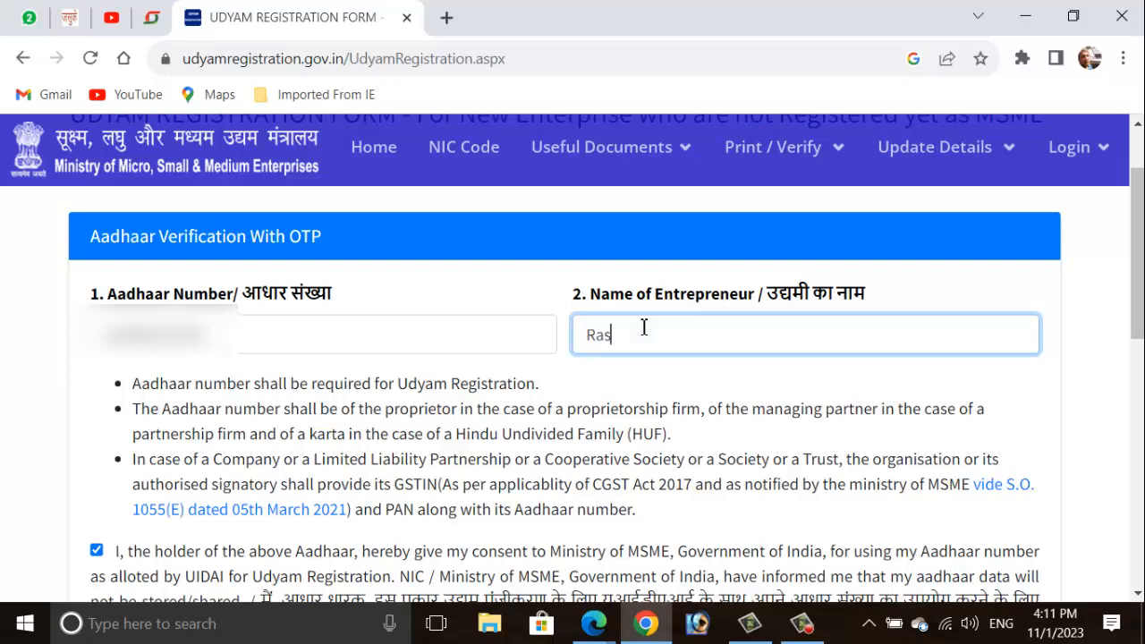
Enter the received OTP and submit it to verify the Aadhaar.
{"action": "scroll", "coordinate": [606, 347], "scroll_direction": "down", "scroll_amount": 3}
{"action": "scroll", "coordinate": [601, 348], "scroll_direction": "up", "scroll_amount": 3}
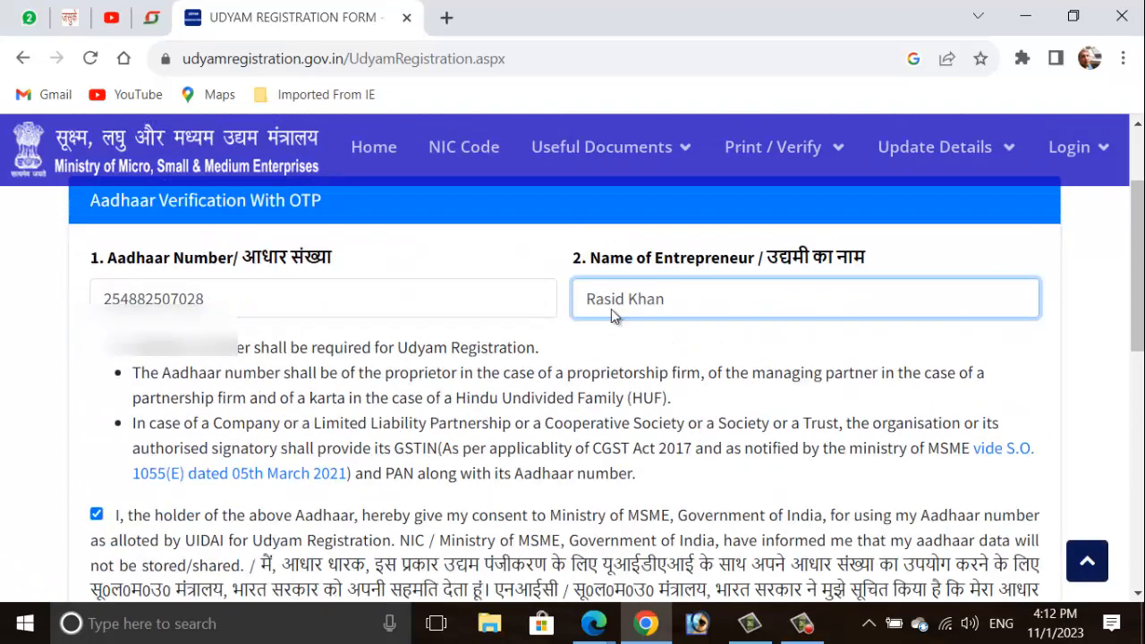
{"action": "scroll", "coordinate": [225, 402], "scroll_direction": "down", "scroll_amount": 5}
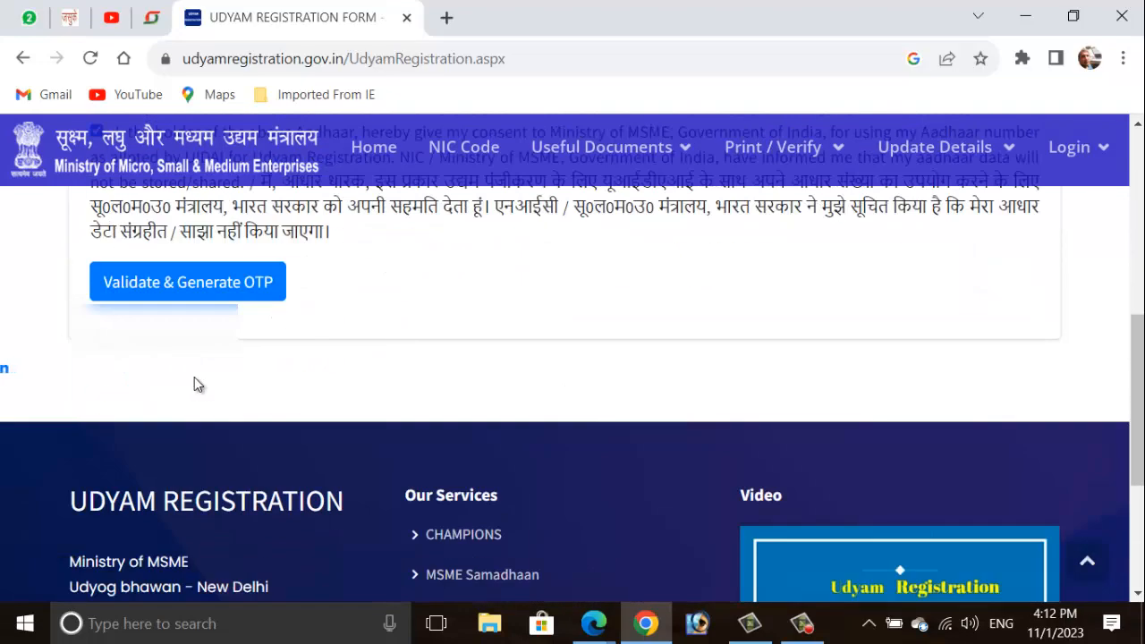
{"action": "scroll", "coordinate": [468, 408], "scroll_direction": "up", "scroll_amount": 2}
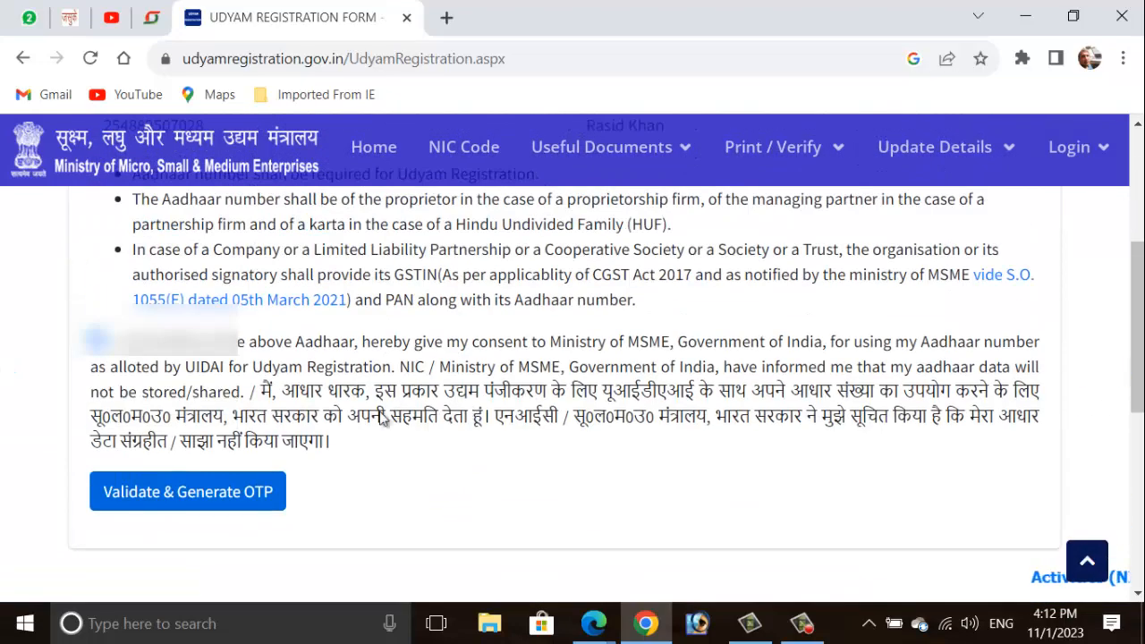
{"action": "left_click", "coordinate": [159, 317]}
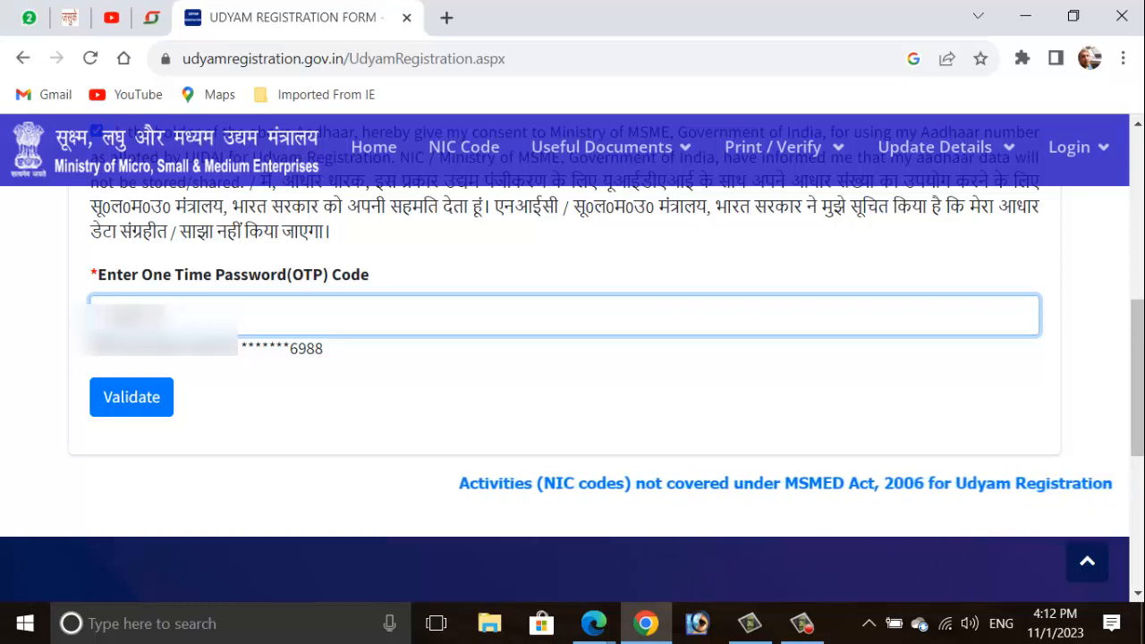
{"action": "left_click", "coordinate": [129, 408]}
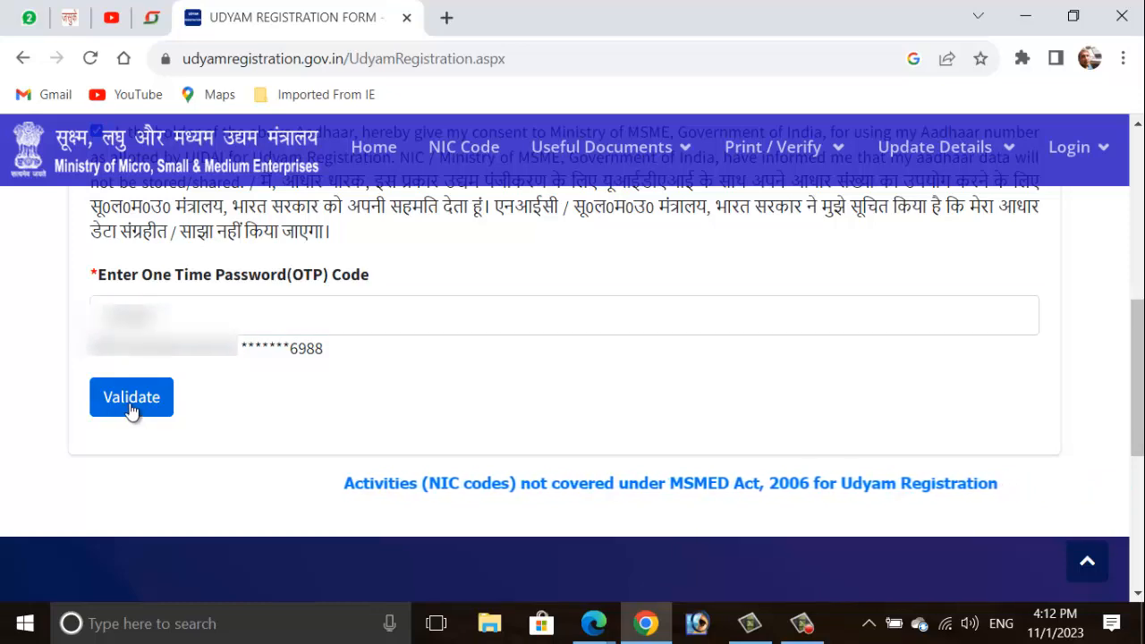
Set Type of Organisation to Proprietary and give consent for PAN data use.
{"action": "scroll", "coordinate": [417, 368], "scroll_direction": "down", "scroll_amount": 4}
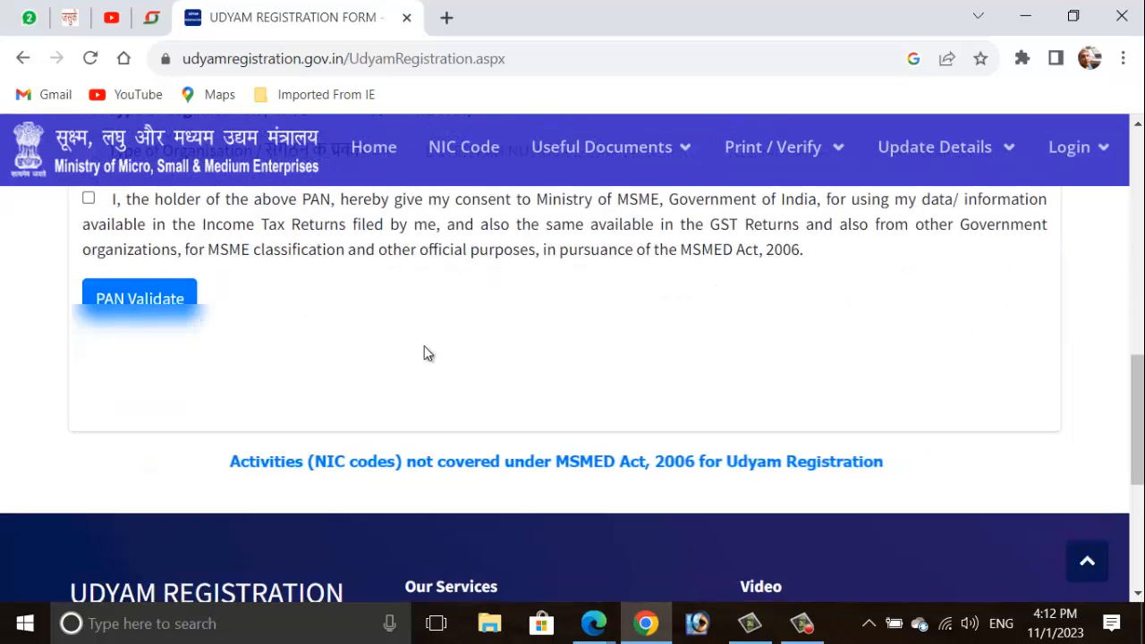
{"action": "scroll", "coordinate": [427, 353], "scroll_direction": "up", "scroll_amount": 2}
{"action": "left_click", "coordinate": [139, 361]}
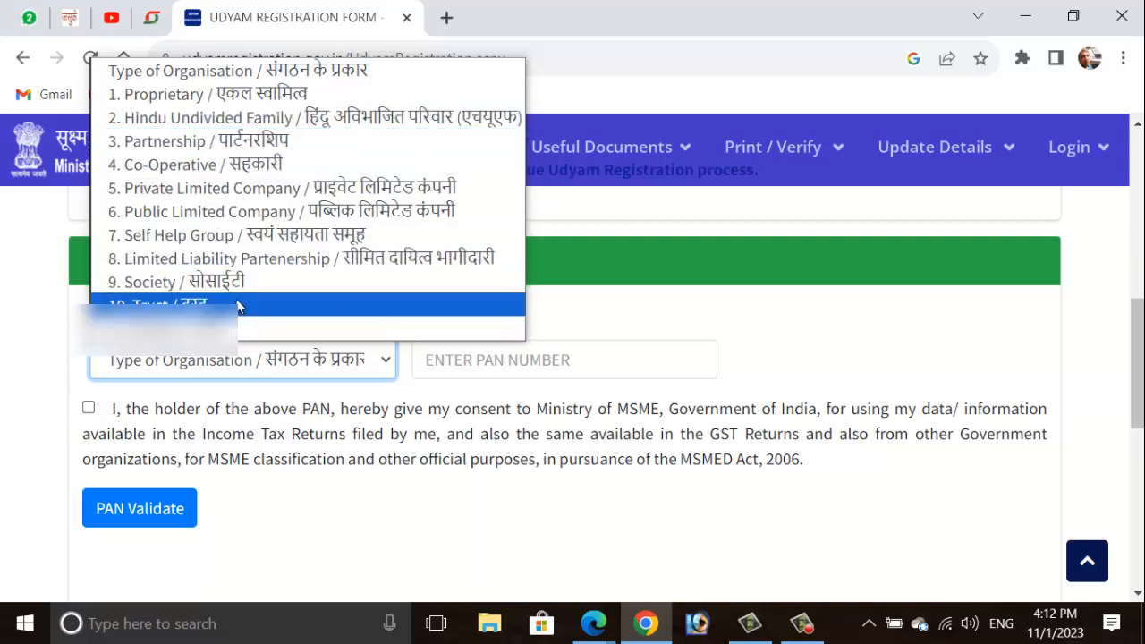
{"action": "left_click", "coordinate": [264, 101]}
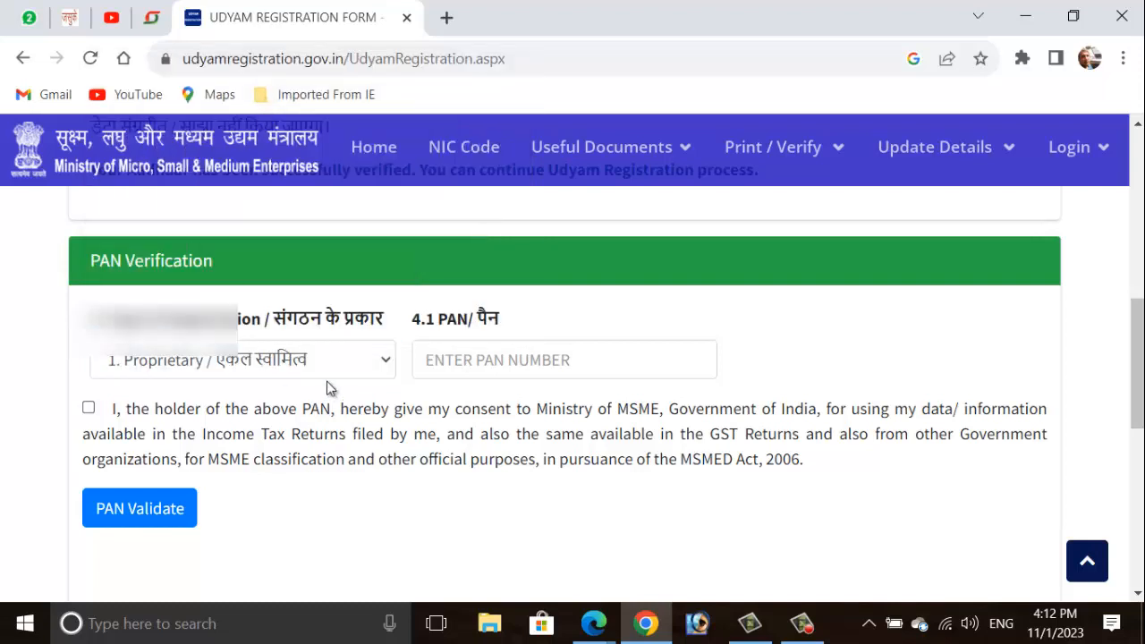
{"action": "left_click", "coordinate": [494, 365]}
{"action": "left_click", "coordinate": [90, 410]}
{"action": "left_click", "coordinate": [352, 360]}
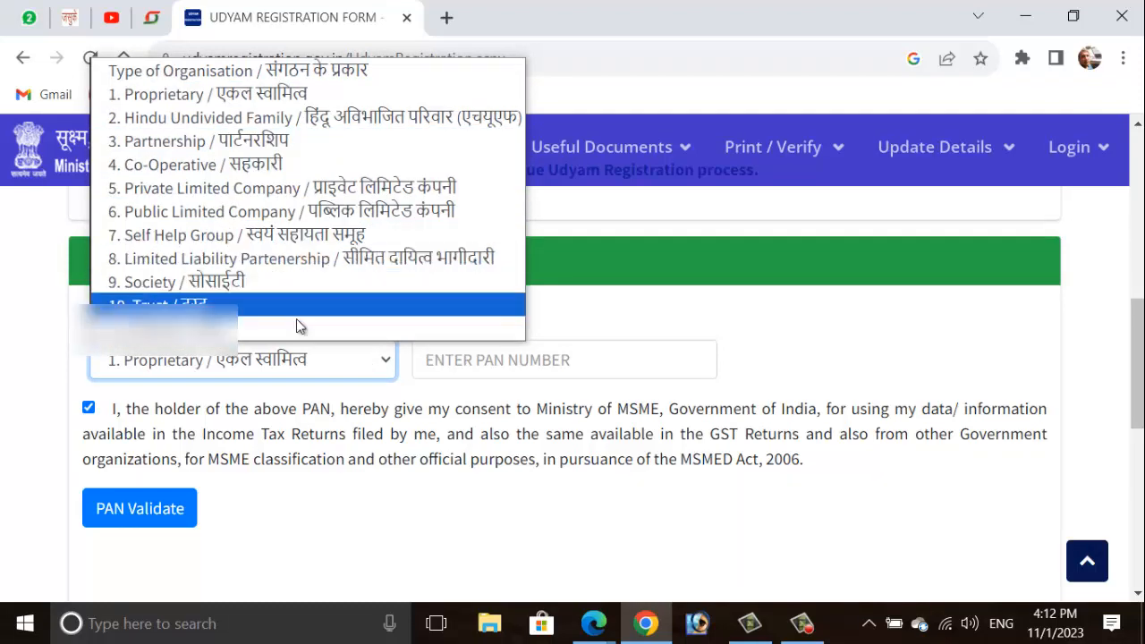
{"action": "left_click", "coordinate": [296, 95]}
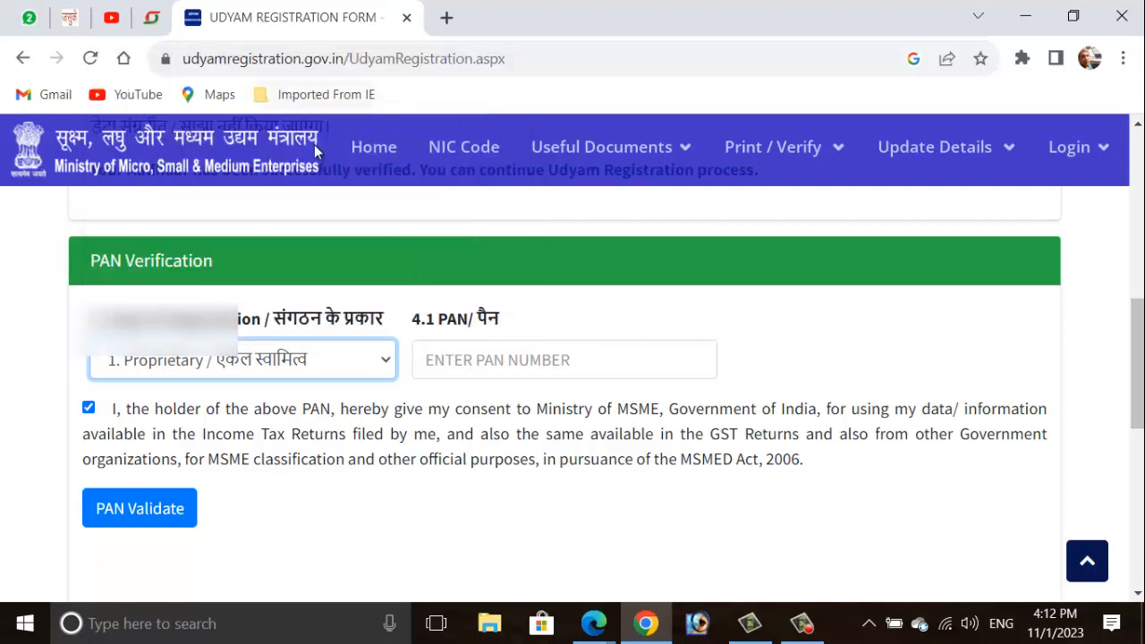
Enter the PAN, validate it, and continue to the next section.
{"action": "left_click", "coordinate": [475, 359]}
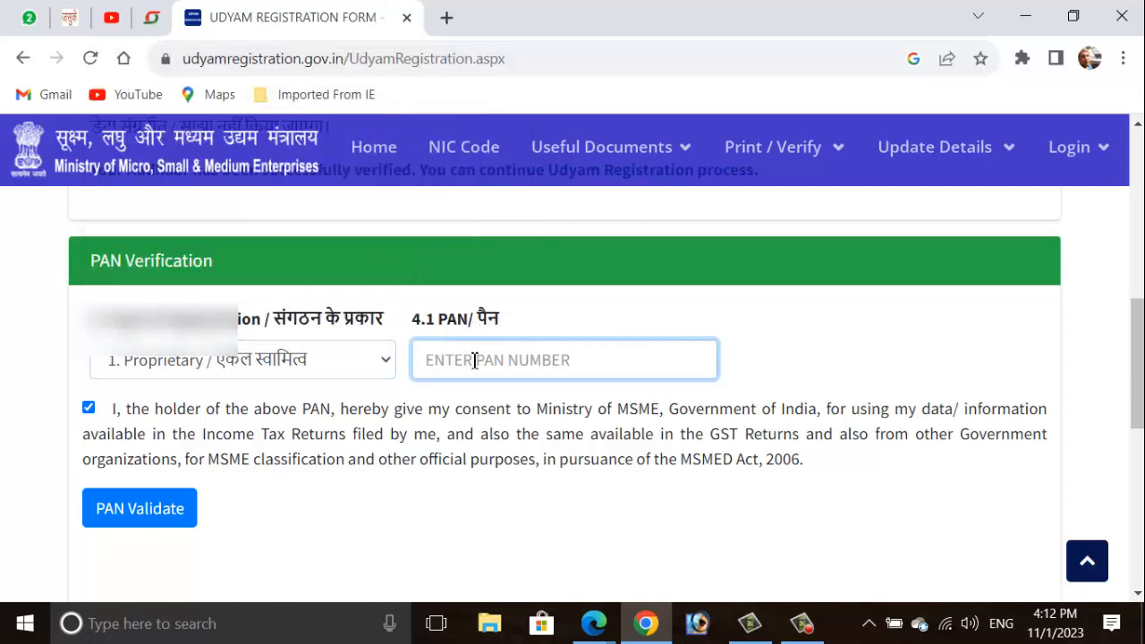
{"action": "type", "text": "***"}
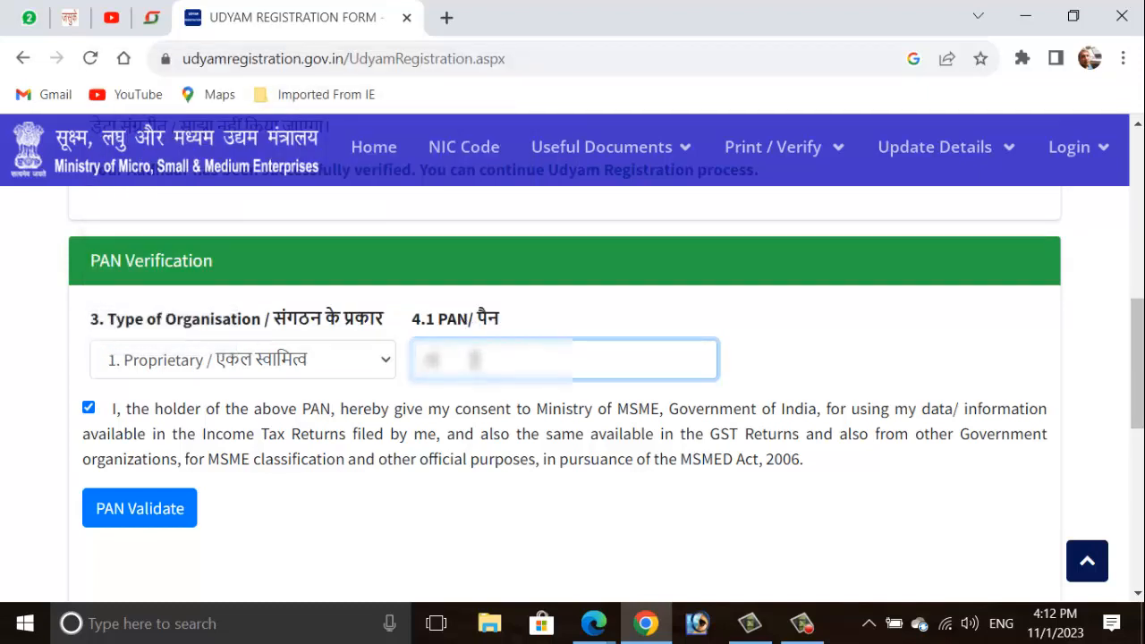
{"action": "type", "text": "**"}
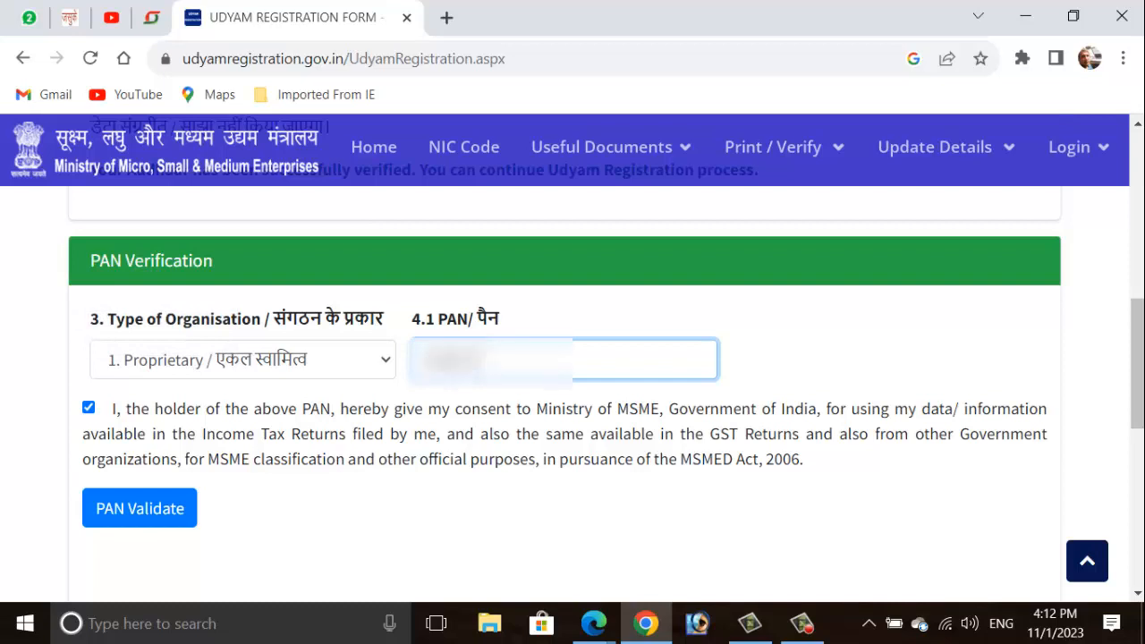
{"action": "type", "text": "***"}
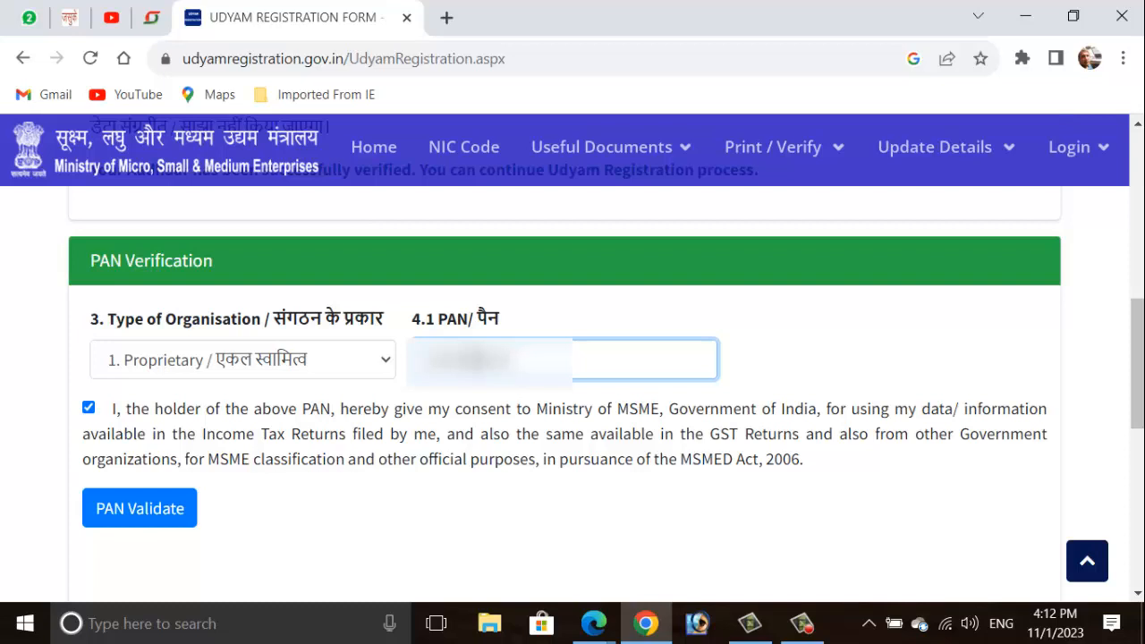
{"action": "type", "text": "*"}
{"action": "left_click", "coordinate": [134, 508]}
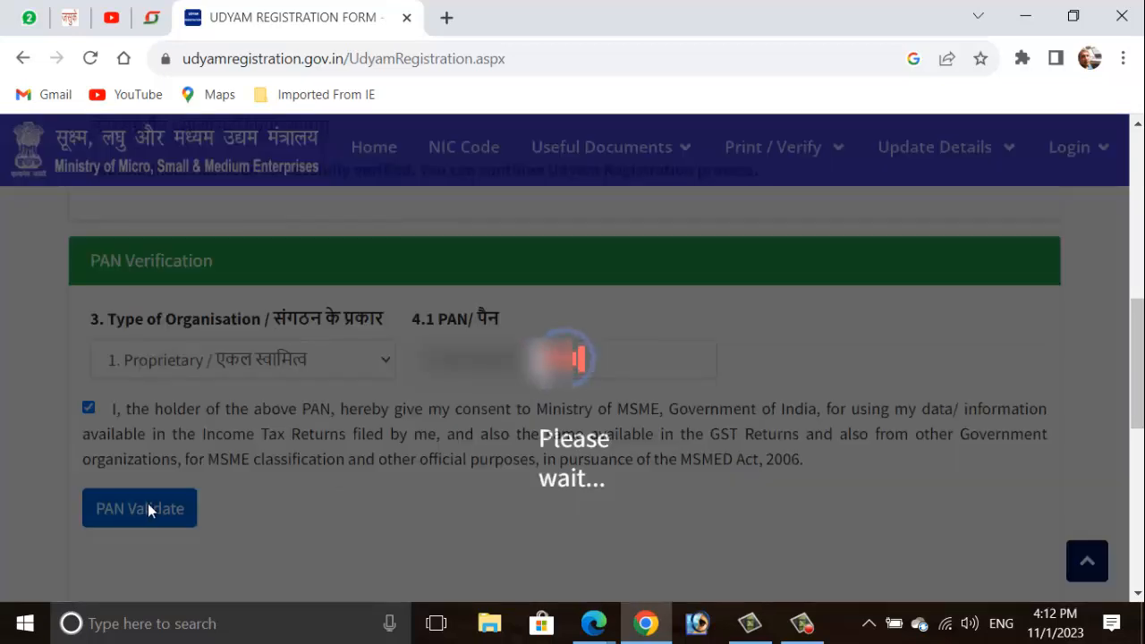
{"action": "scroll", "coordinate": [559, 403], "scroll_direction": "down", "scroll_amount": 3}
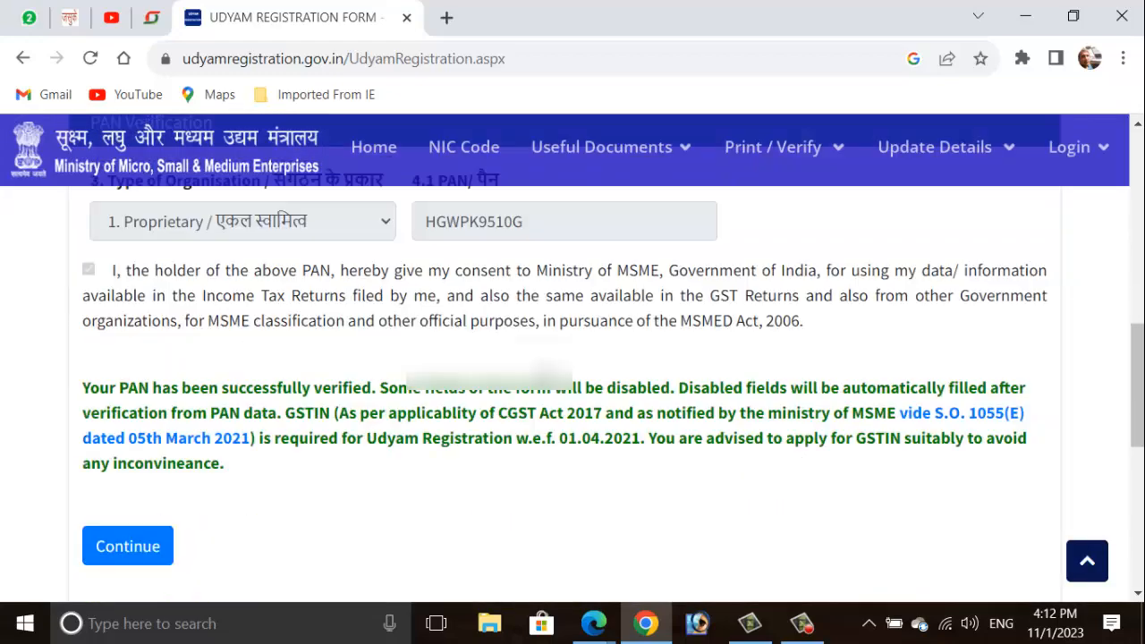
{"action": "left_click", "coordinate": [130, 479]}
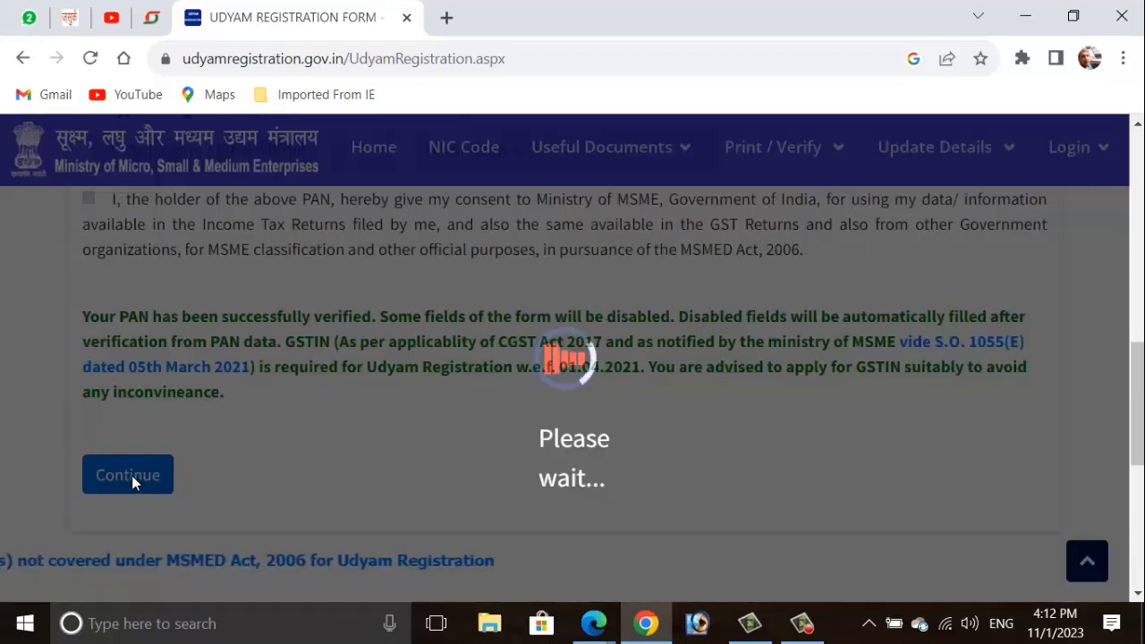
Answer No to having a GSTIN and fill in the entrepreneur's mobile number.
{"action": "scroll", "coordinate": [553, 311], "scroll_direction": "down", "scroll_amount": 2}
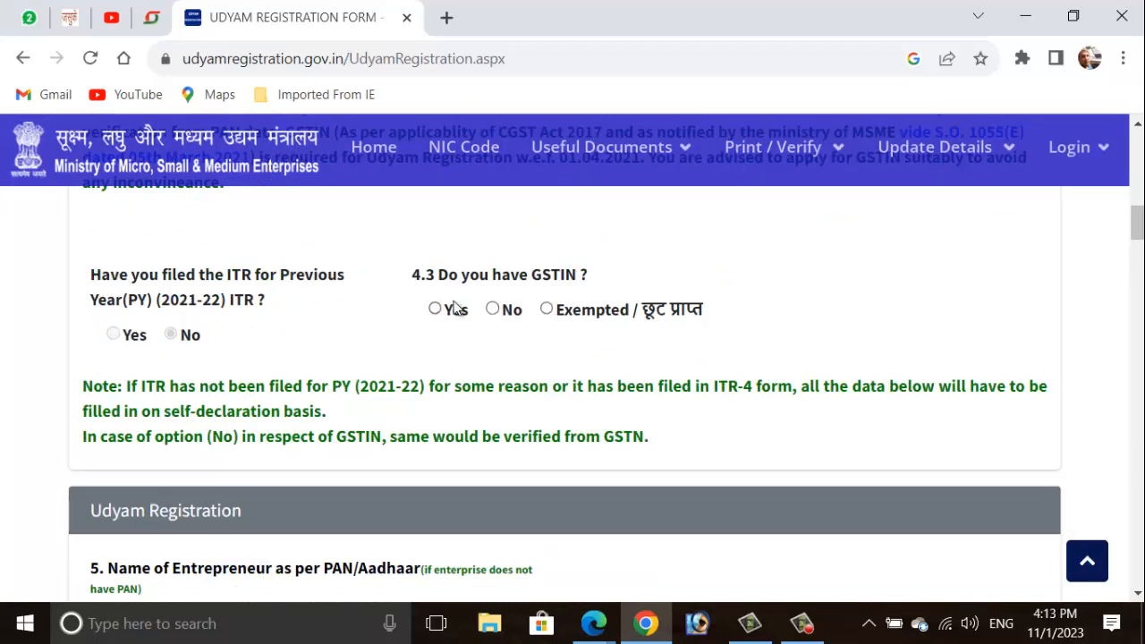
{"action": "left_click", "coordinate": [493, 309]}
{"action": "scroll", "coordinate": [508, 345], "scroll_direction": "down", "scroll_amount": 1}
{"action": "scroll", "coordinate": [218, 355], "scroll_direction": "down", "scroll_amount": 4}
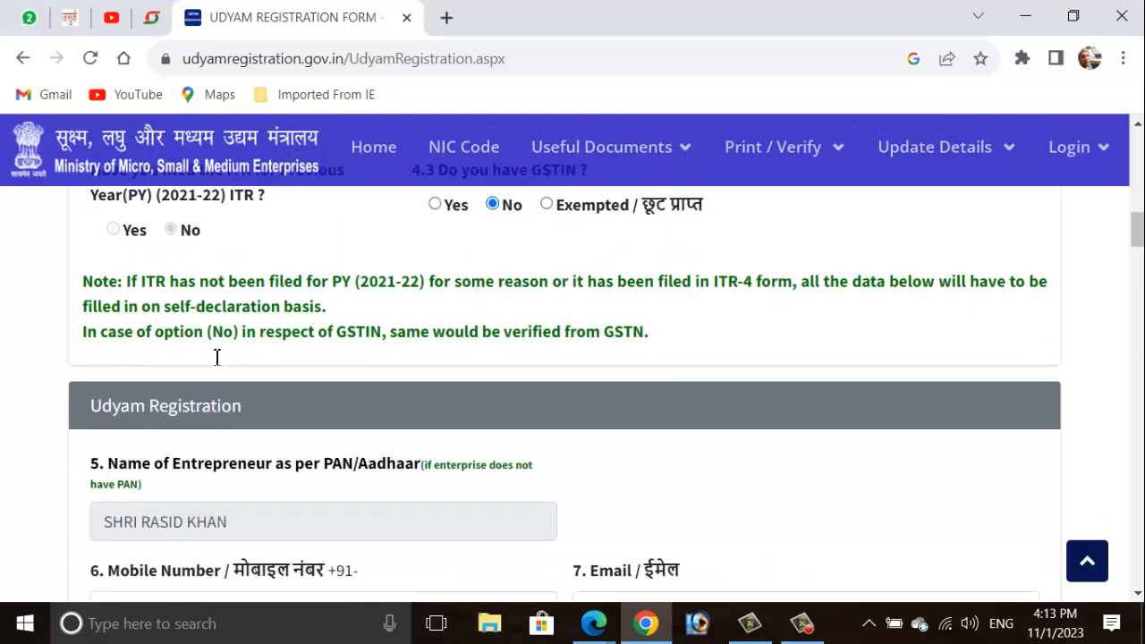
{"action": "scroll", "coordinate": [204, 334], "scroll_direction": "up", "scroll_amount": 3}
{"action": "scroll", "coordinate": [210, 350], "scroll_direction": "down", "scroll_amount": 2}
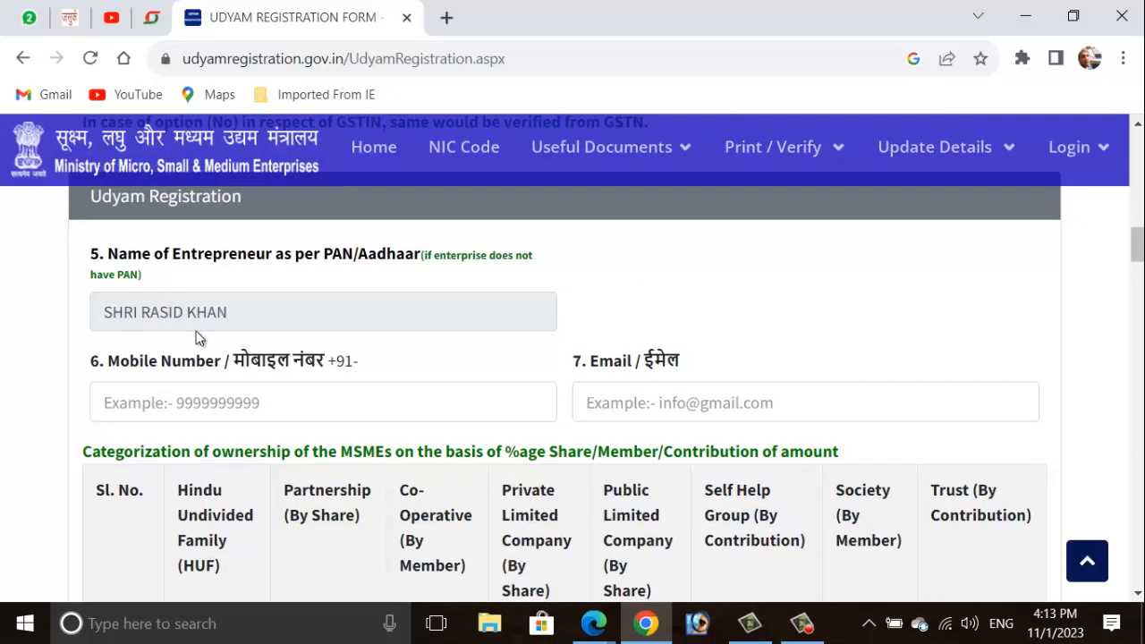
{"action": "scroll", "coordinate": [394, 386], "scroll_direction": "up", "scroll_amount": 2}
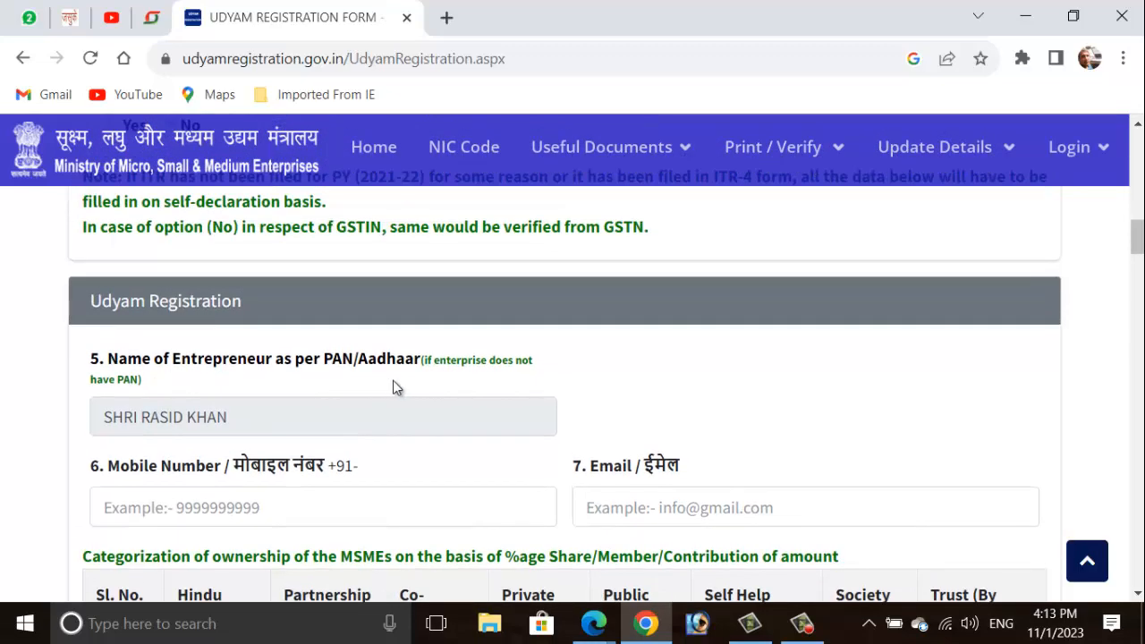
{"action": "scroll", "coordinate": [439, 386], "scroll_direction": "down", "scroll_amount": 4}
{"action": "left_click", "coordinate": [183, 296]}
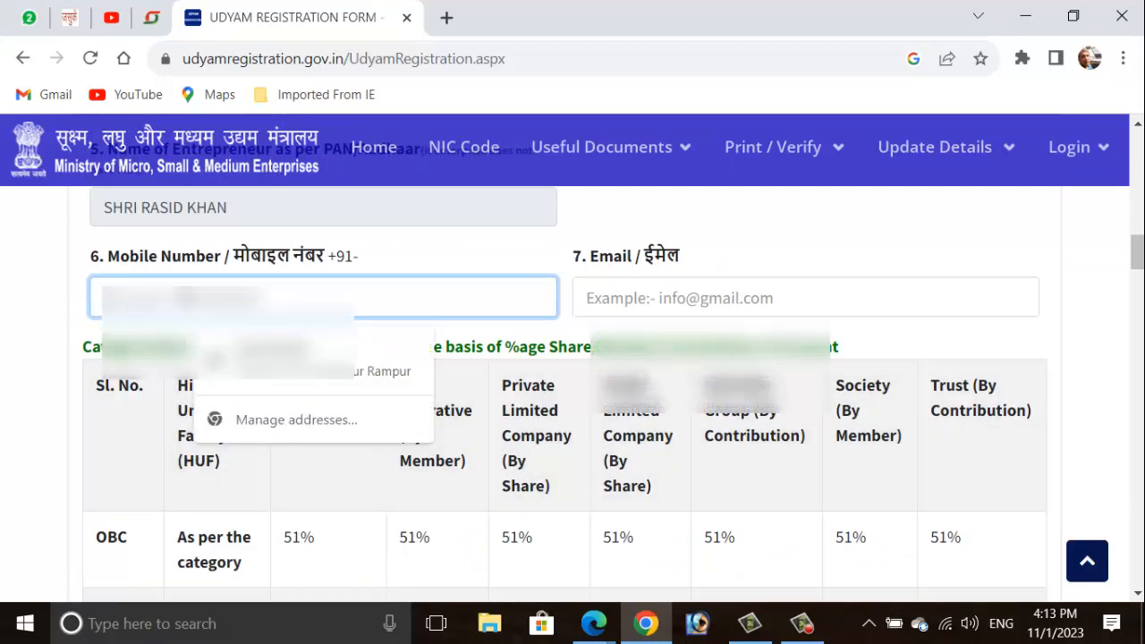
{"action": "type", "text": "999"}
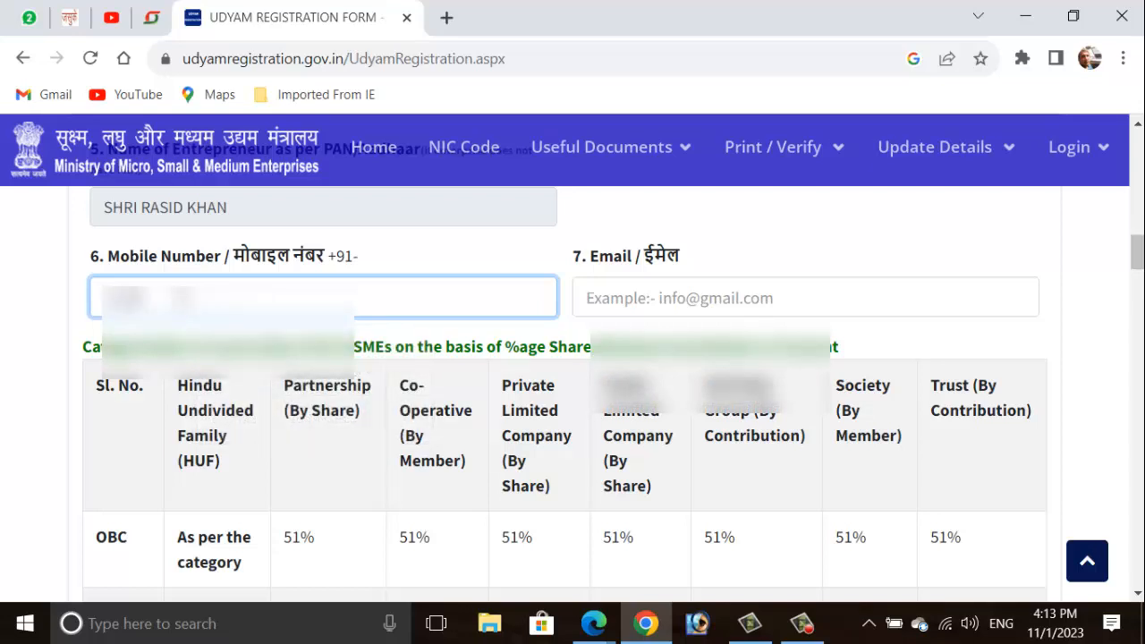
{"action": "type", "text": "999"}
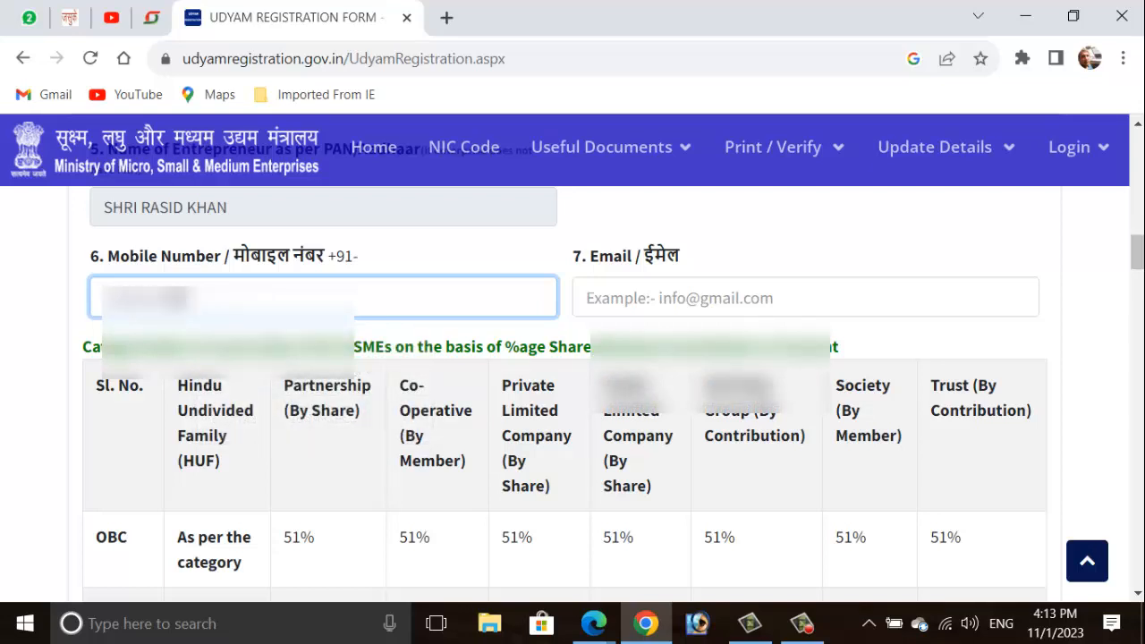
Fill in the entrepreneur's e-mail address.
{"action": "left_click", "coordinate": [716, 289]}
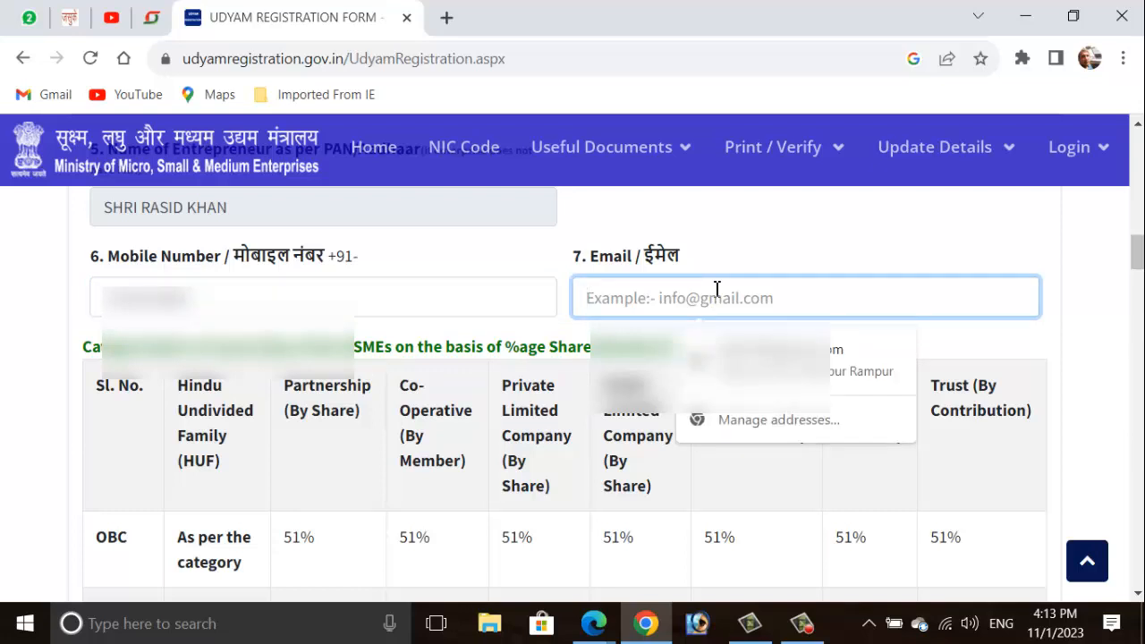
{"action": "type", "text": "MO"}
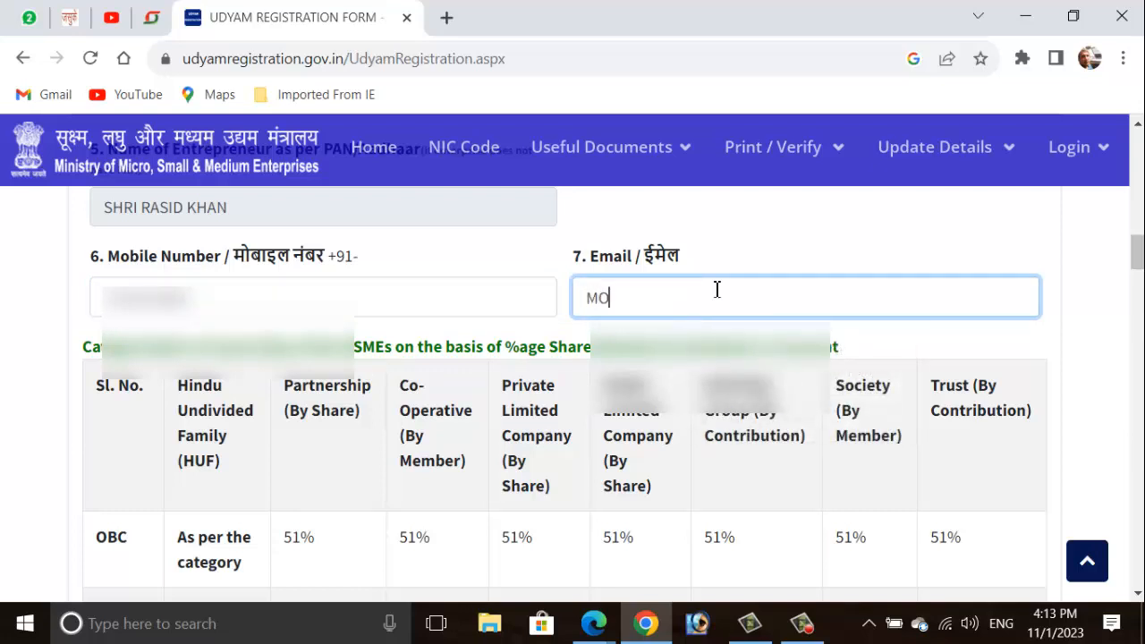
{"action": "key", "text": "BackSpace"}
{"action": "key", "text": "BackSpace"}
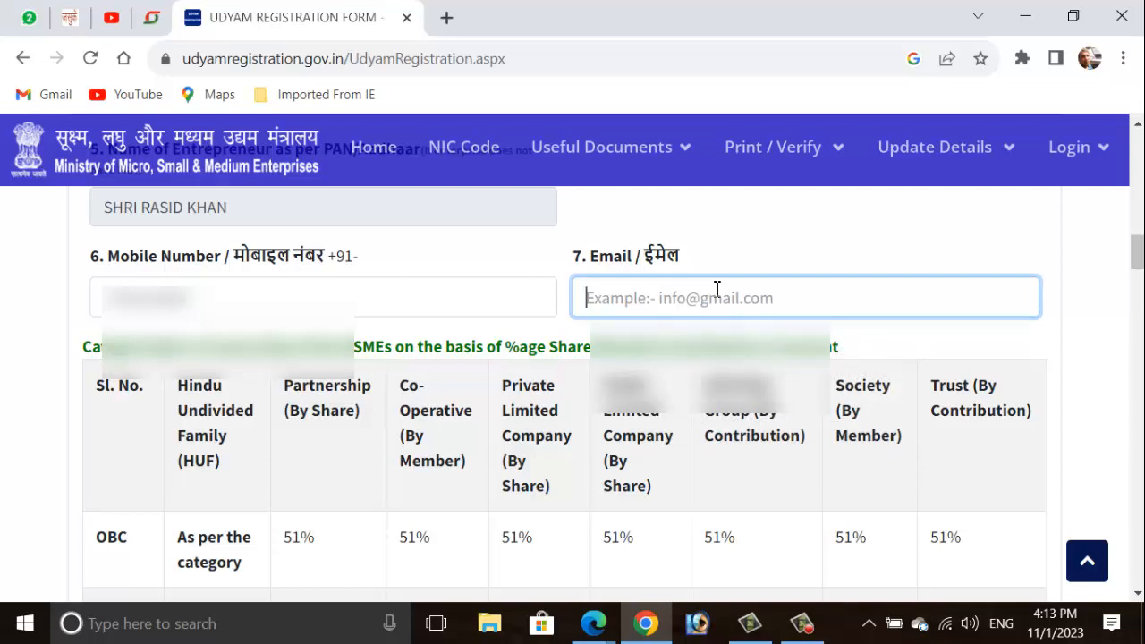
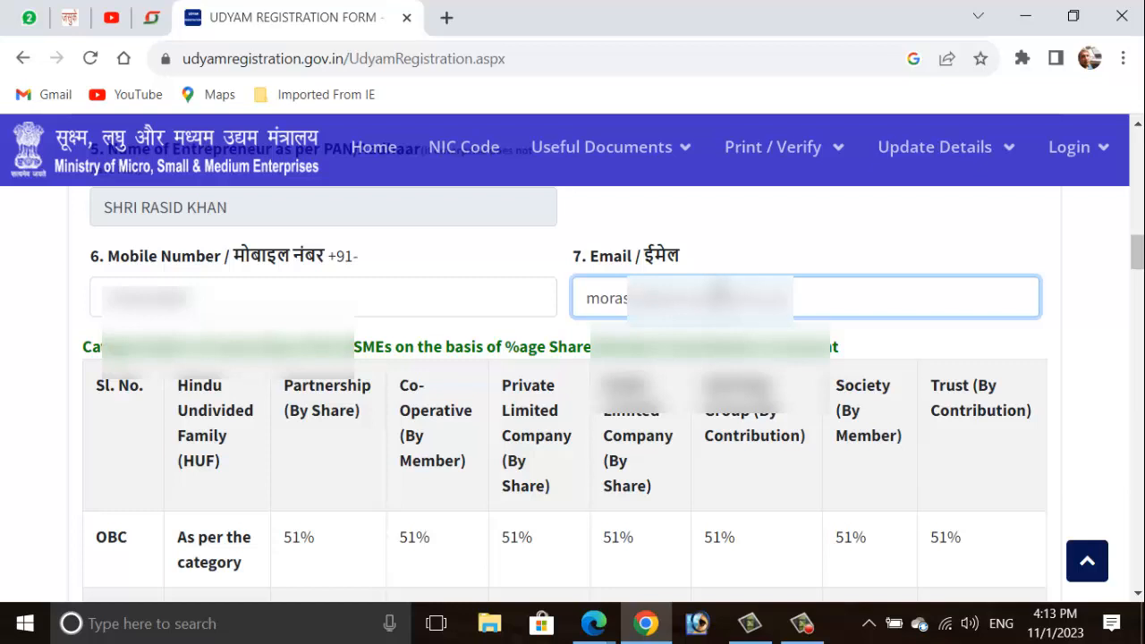
Finish the e-mail entry, set Gender to Male and Specially Abled (DIVYANG) to No.
{"action": "left_click", "coordinate": [577, 343]}
{"action": "scroll", "coordinate": [581, 344], "scroll_direction": "down", "scroll_amount": 2}
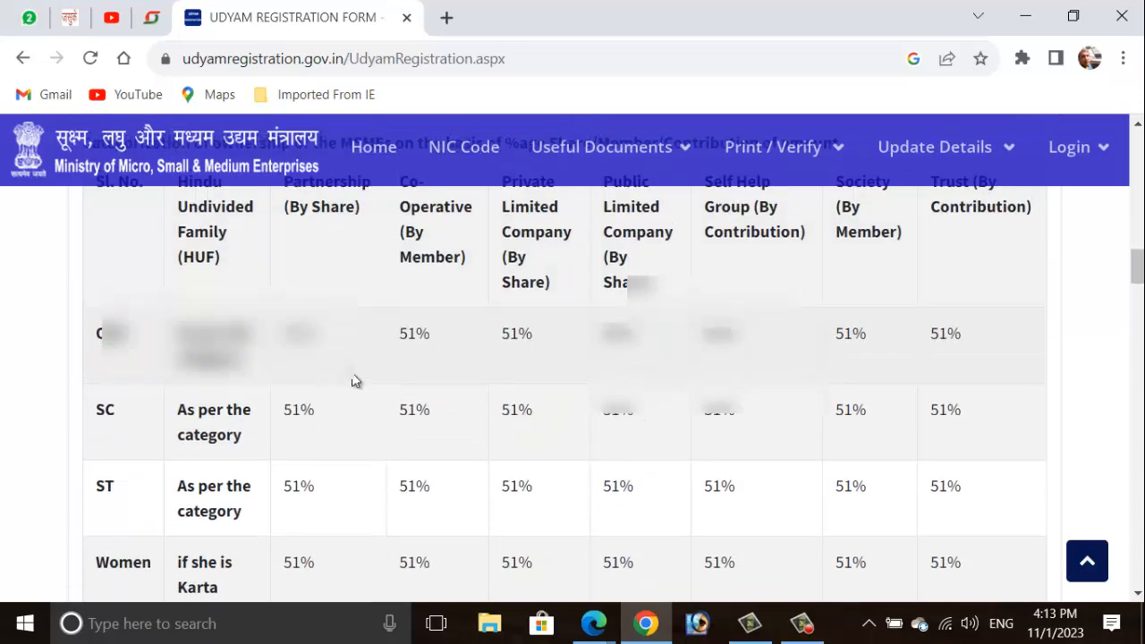
{"action": "scroll", "coordinate": [353, 384], "scroll_direction": "up", "scroll_amount": 2}
{"action": "scroll", "coordinate": [356, 387], "scroll_direction": "down", "scroll_amount": 2}
{"action": "scroll", "coordinate": [360, 391], "scroll_direction": "up", "scroll_amount": 1}
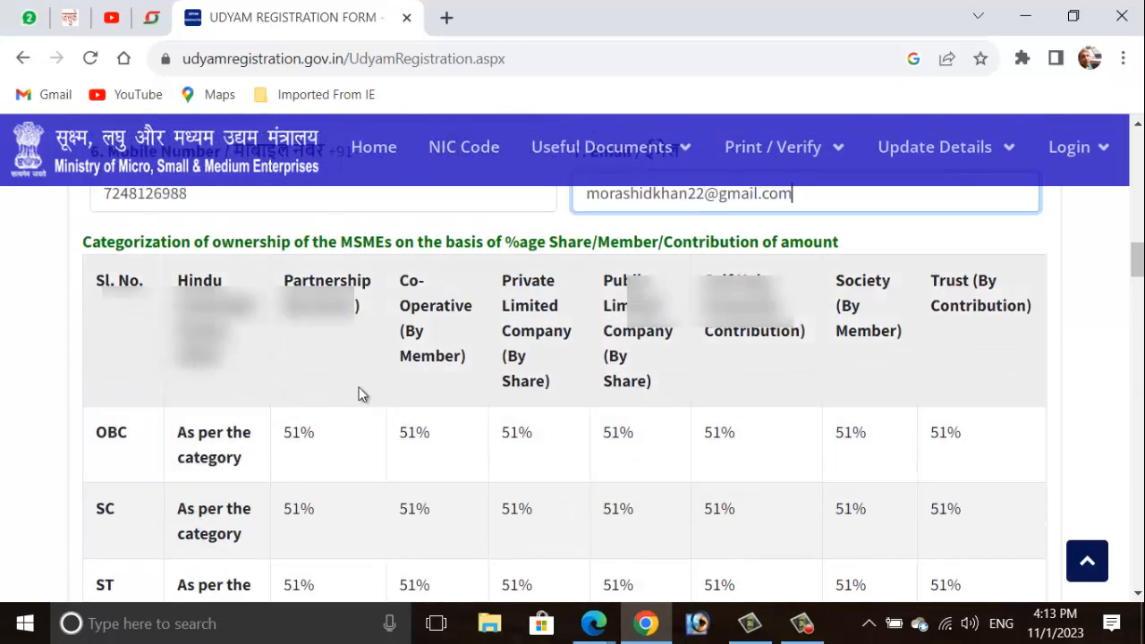
{"action": "scroll", "coordinate": [358, 394], "scroll_direction": "down", "scroll_amount": 5}
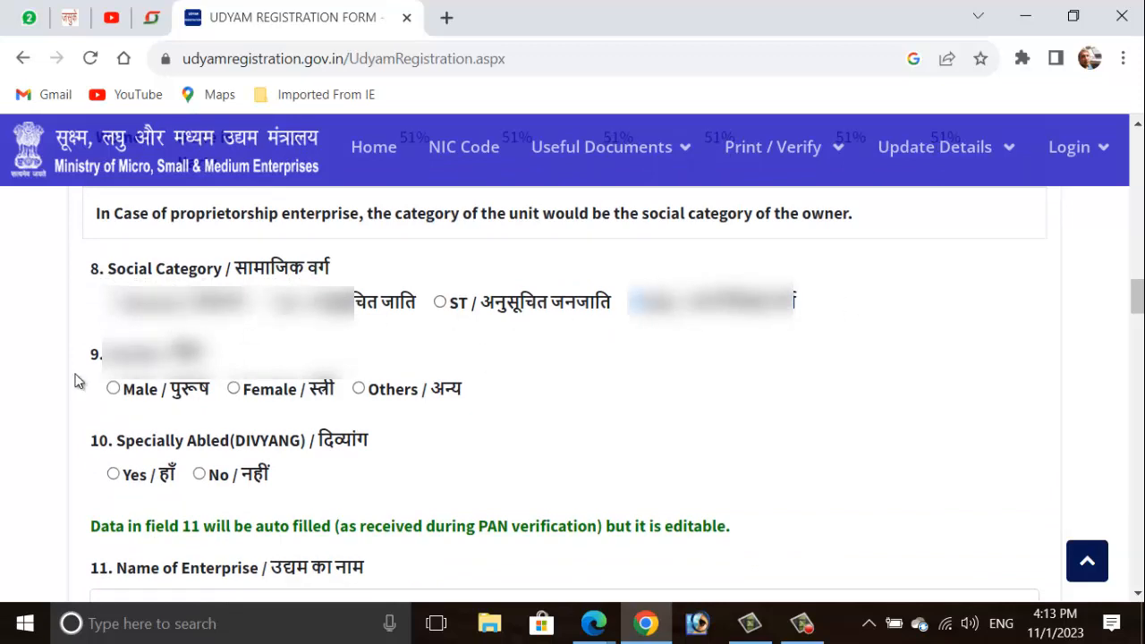
{"action": "left_click", "coordinate": [131, 395]}
{"action": "scroll", "coordinate": [242, 407], "scroll_direction": "down", "scroll_amount": 2}
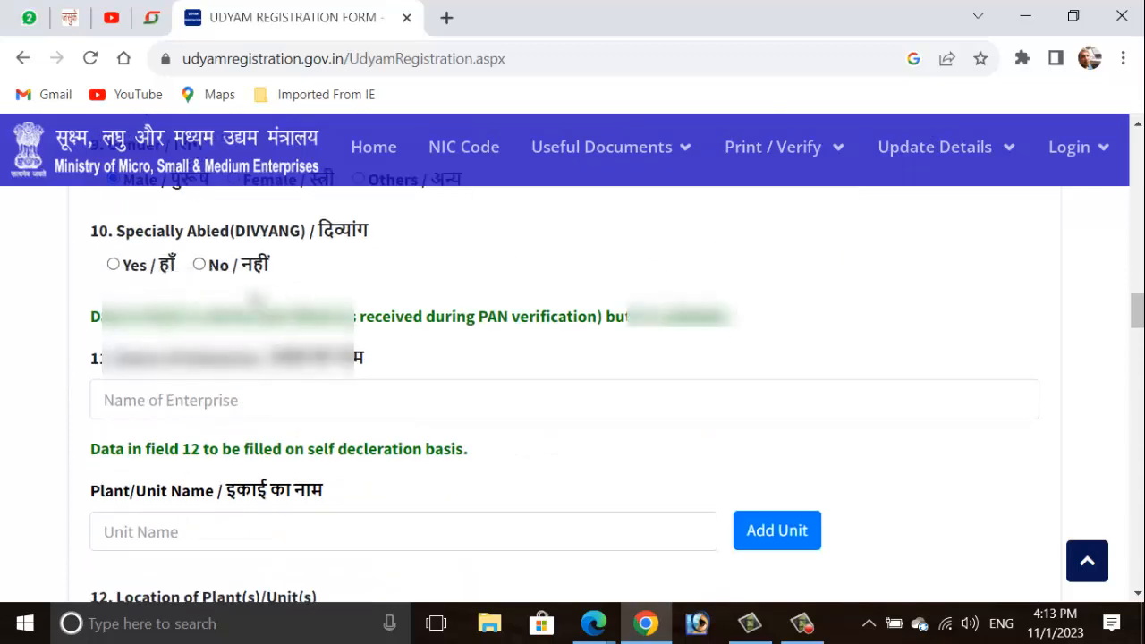
{"action": "left_click", "coordinate": [199, 265]}
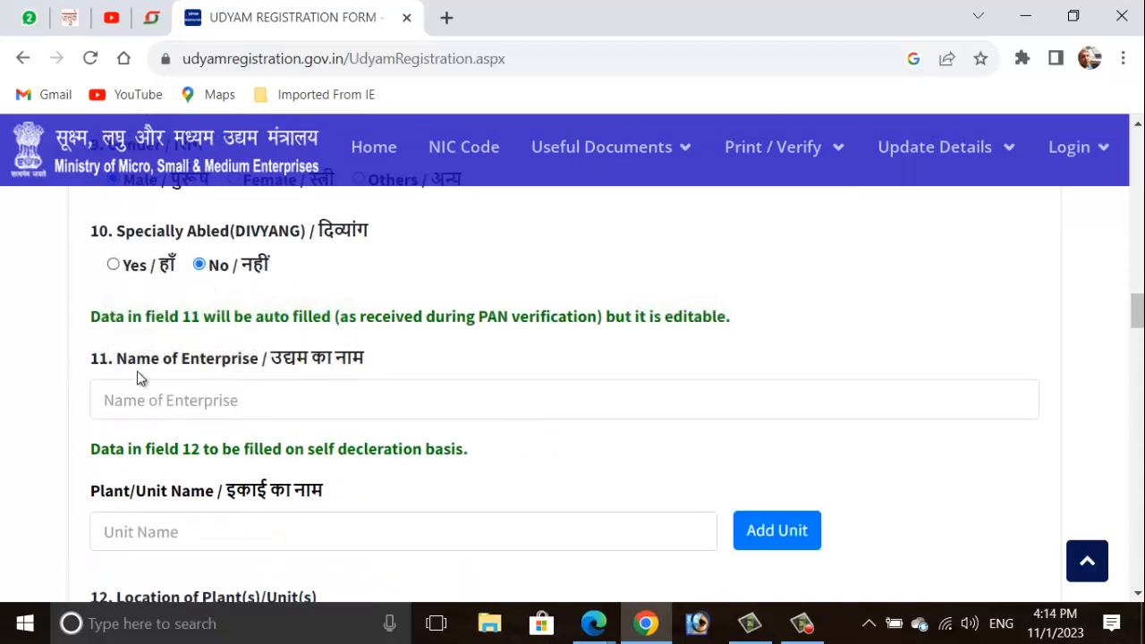
{"action": "scroll", "coordinate": [259, 400], "scroll_direction": "down", "scroll_amount": 1}
Type the export company's name into the enterprise name field.
{"action": "left_click", "coordinate": [162, 297]}
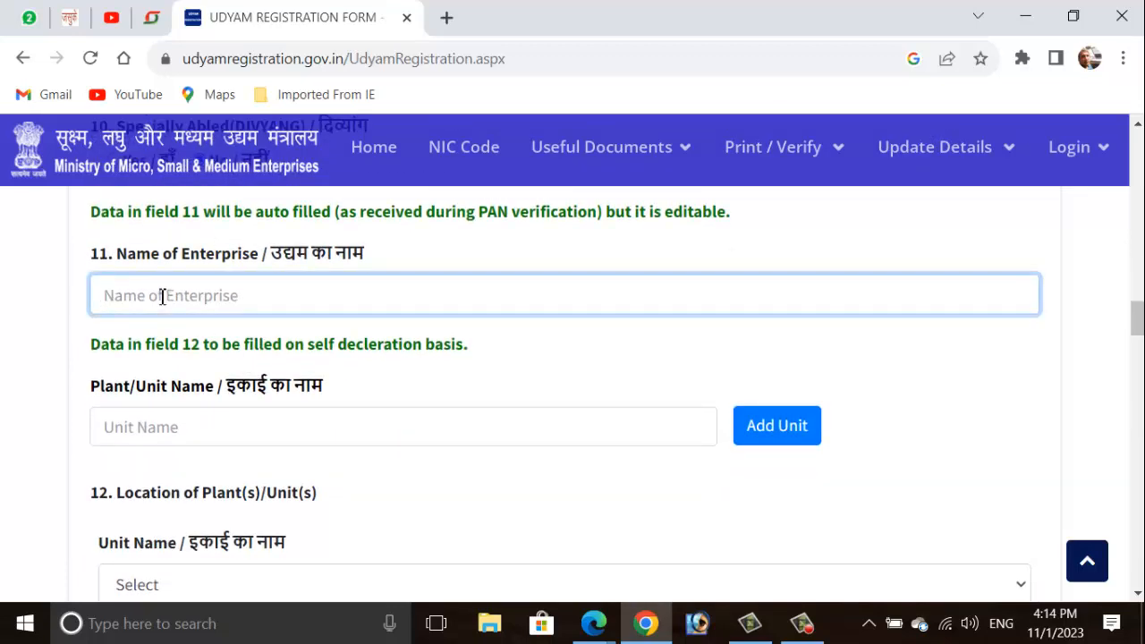
{"action": "key", "text": "BackSpace"}
{"action": "key", "text": "BackSpace"}
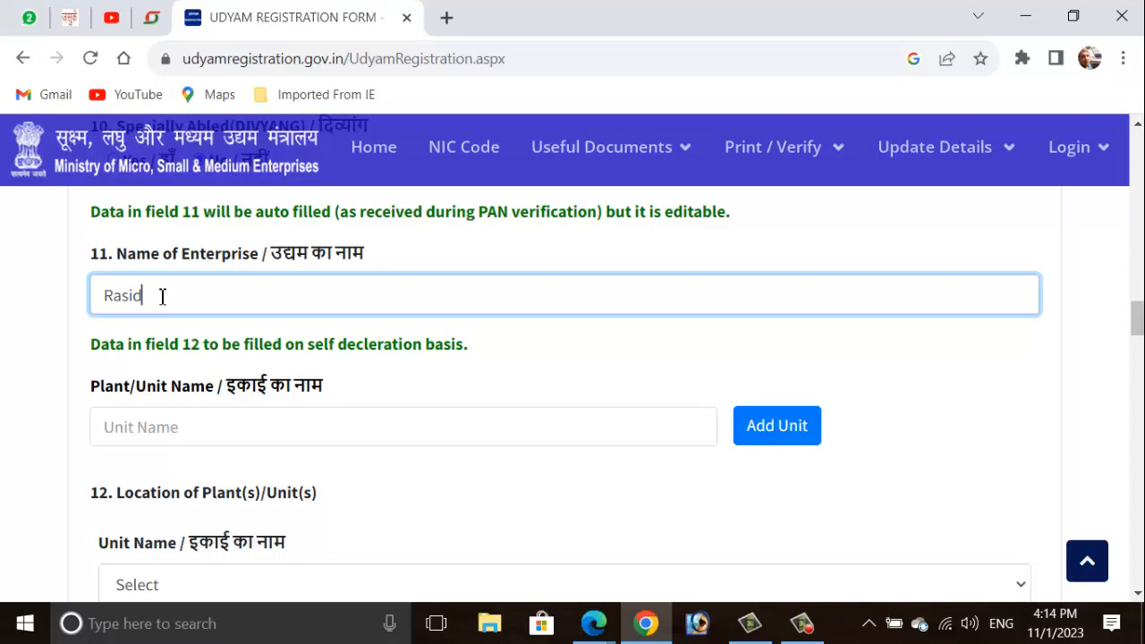
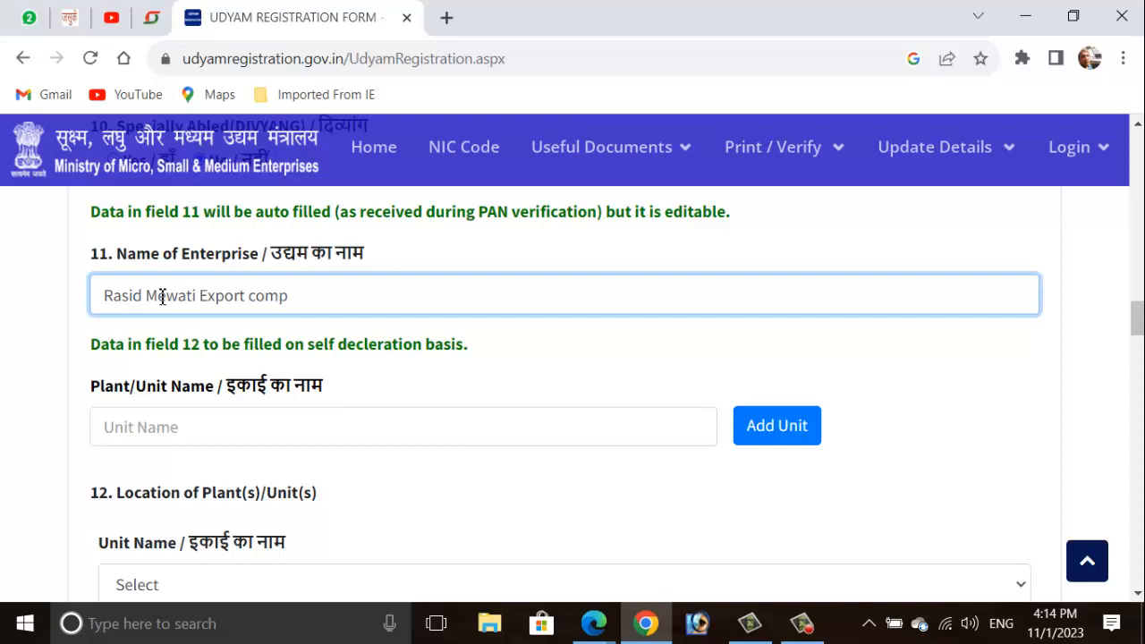
Copy the enterprise name into the Unit Name field and add the unit.
{"action": "left_click", "coordinate": [140, 426]}
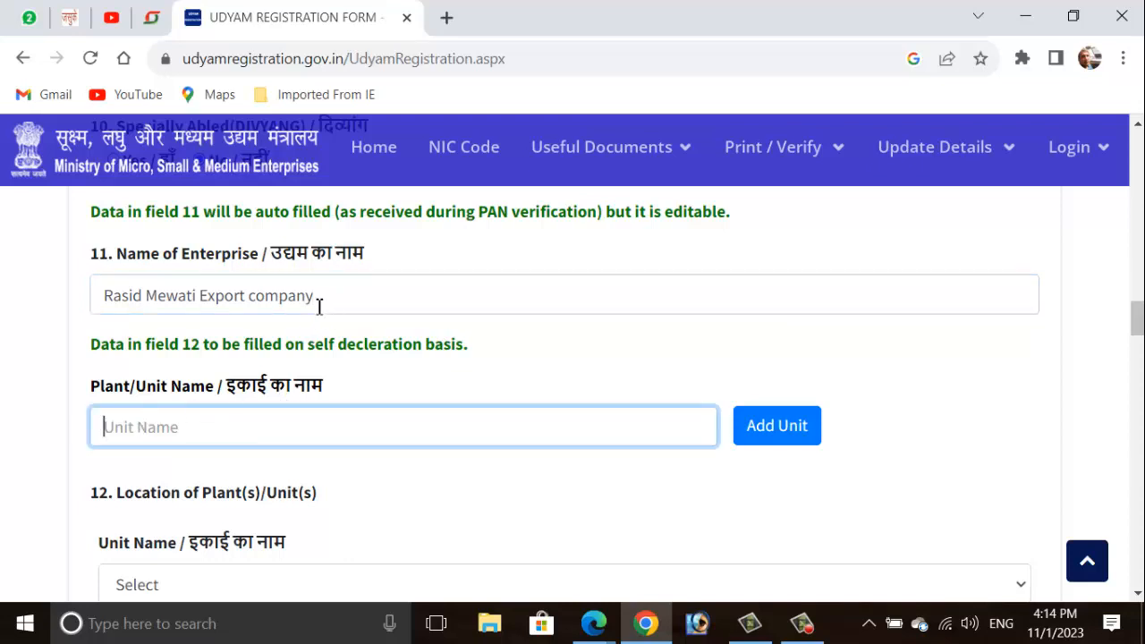
{"action": "left_click_drag", "start_coordinate": [320, 305], "coordinate": [102, 295]}
{"action": "left_click", "coordinate": [89, 293]}
{"action": "left_click_drag", "start_coordinate": [329, 302], "coordinate": [92, 296]}
{"action": "double_click", "coordinate": [87, 295]}
{"action": "left_click_drag", "start_coordinate": [328, 298], "coordinate": [95, 296]}
{"action": "right_click", "coordinate": [134, 304]}
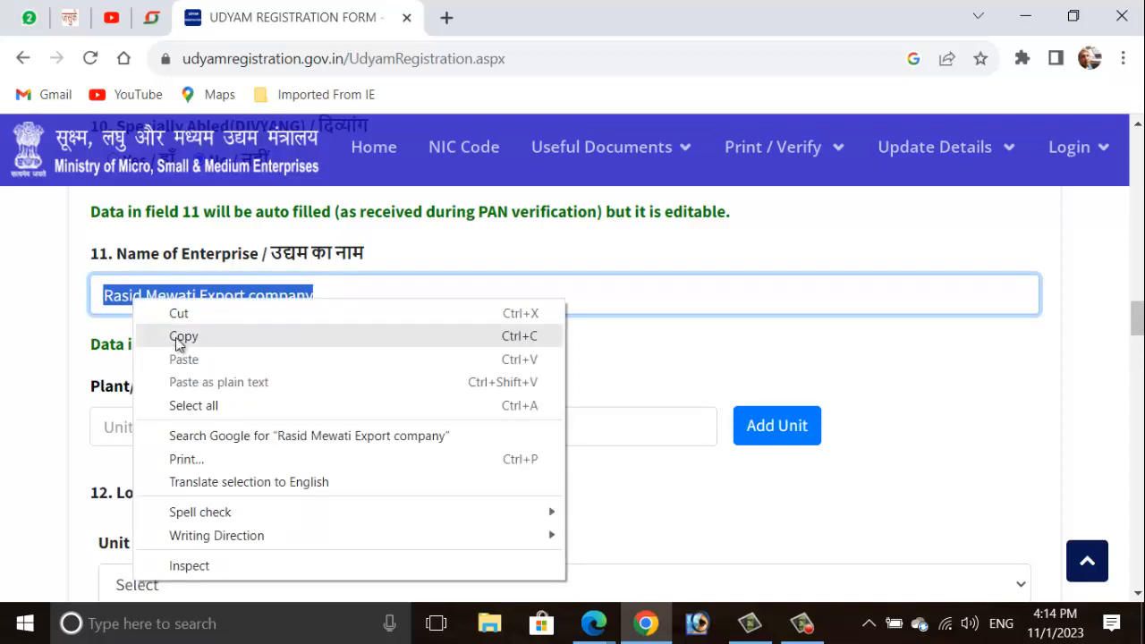
{"action": "left_click", "coordinate": [176, 337]}
{"action": "left_click", "coordinate": [116, 427]}
{"action": "right_click", "coordinate": [117, 427]}
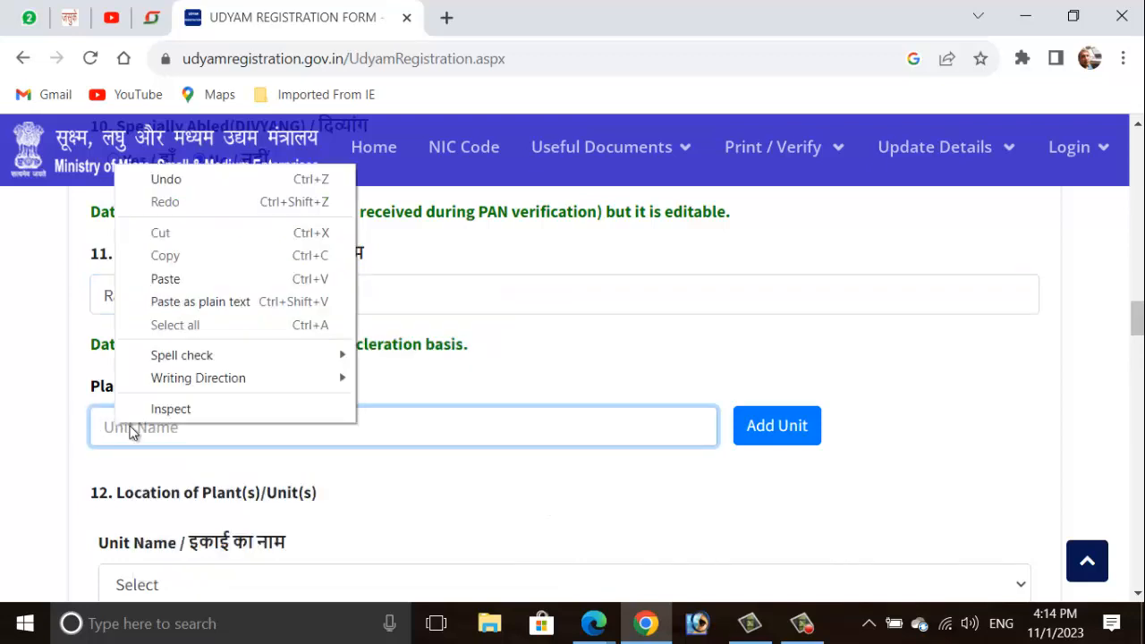
{"action": "left_click", "coordinate": [171, 279]}
{"action": "left_click", "coordinate": [755, 442]}
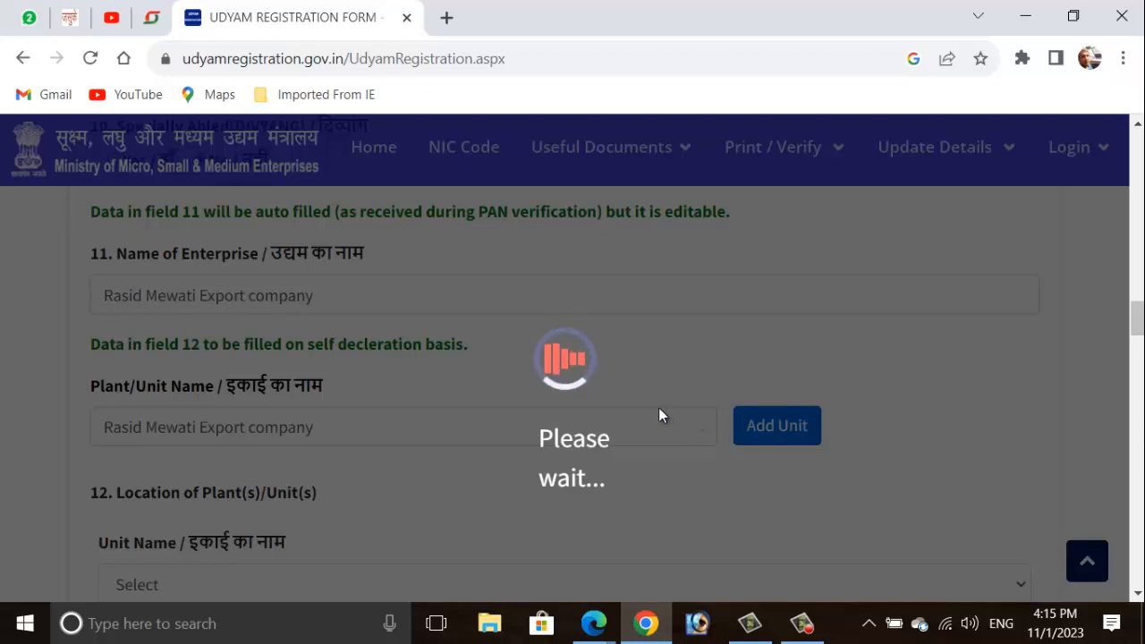
Scroll down to section 12 Location of Plant(s)/Unit(s) to confirm unit 1 is listed.
{"action": "scroll", "coordinate": [672, 401], "scroll_direction": "down", "scroll_amount": 1}
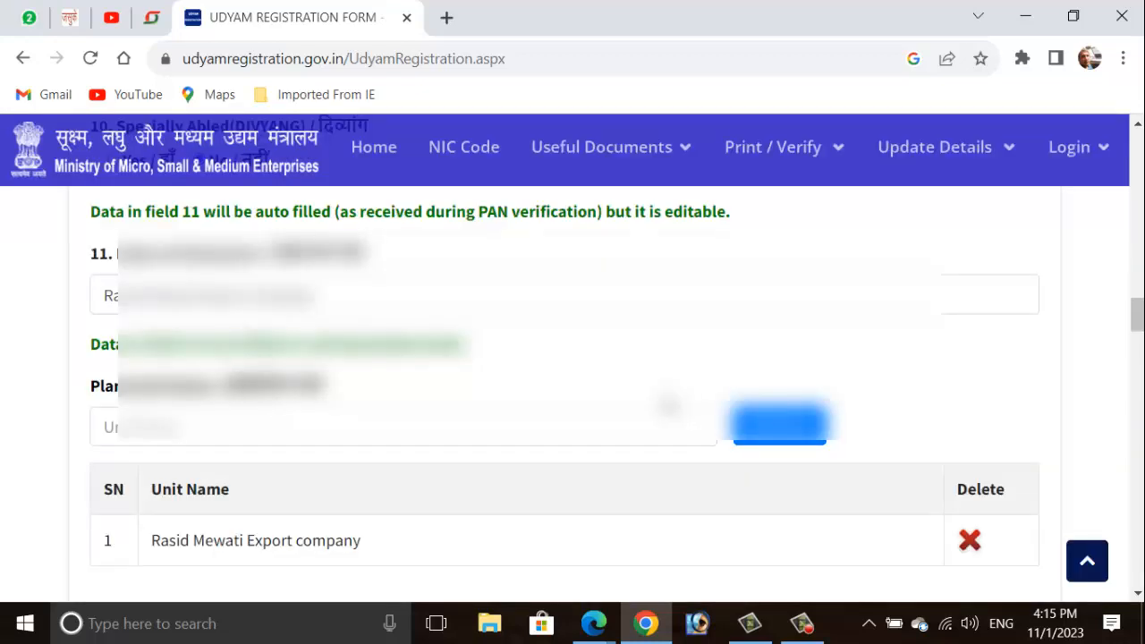
{"action": "scroll", "coordinate": [586, 421], "scroll_direction": "down", "scroll_amount": 2}
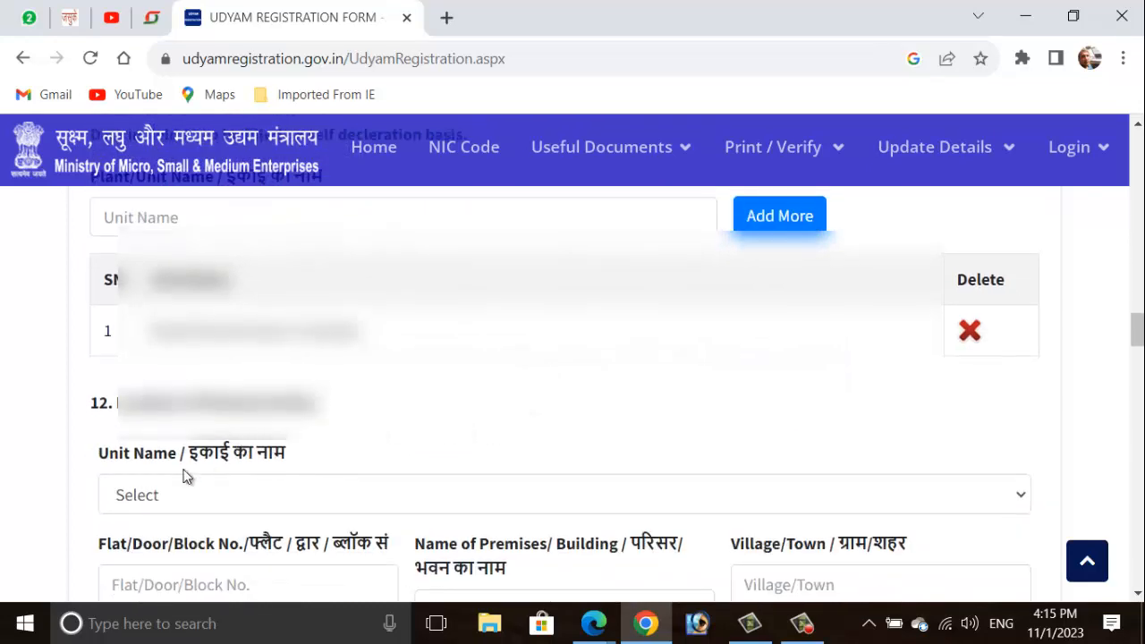
{"action": "scroll", "coordinate": [543, 463], "scroll_direction": "down", "scroll_amount": 2}
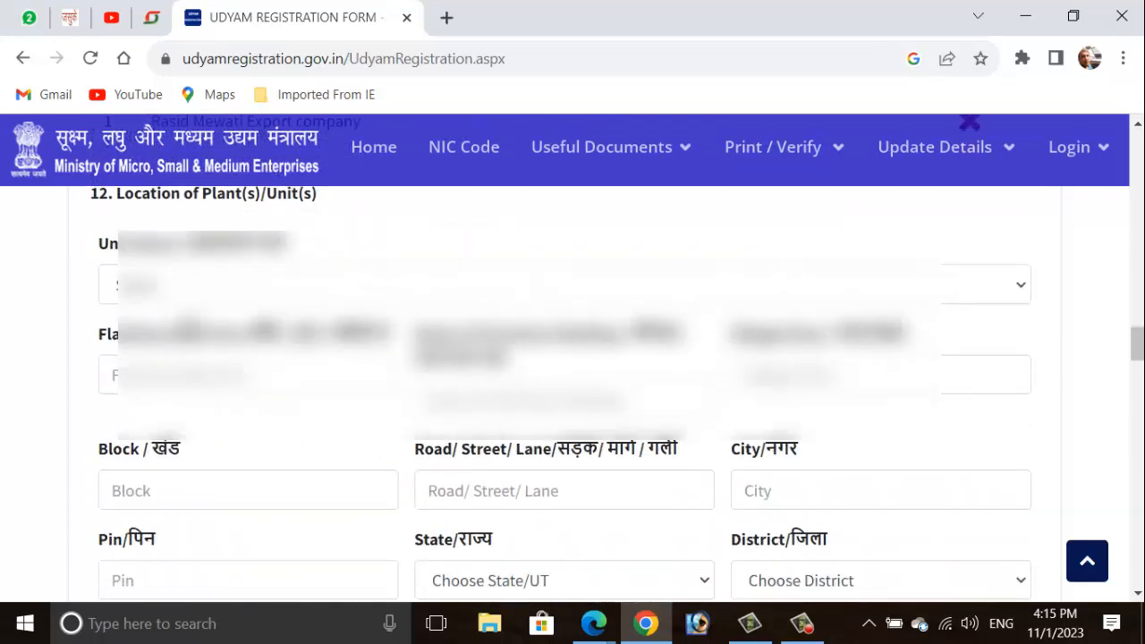
Select the unit and enter its flat/door number in the plant address.
{"action": "left_click", "coordinate": [161, 286]}
{"action": "left_click", "coordinate": [163, 341]}
{"action": "scroll", "coordinate": [193, 355], "scroll_direction": "down", "scroll_amount": 1}
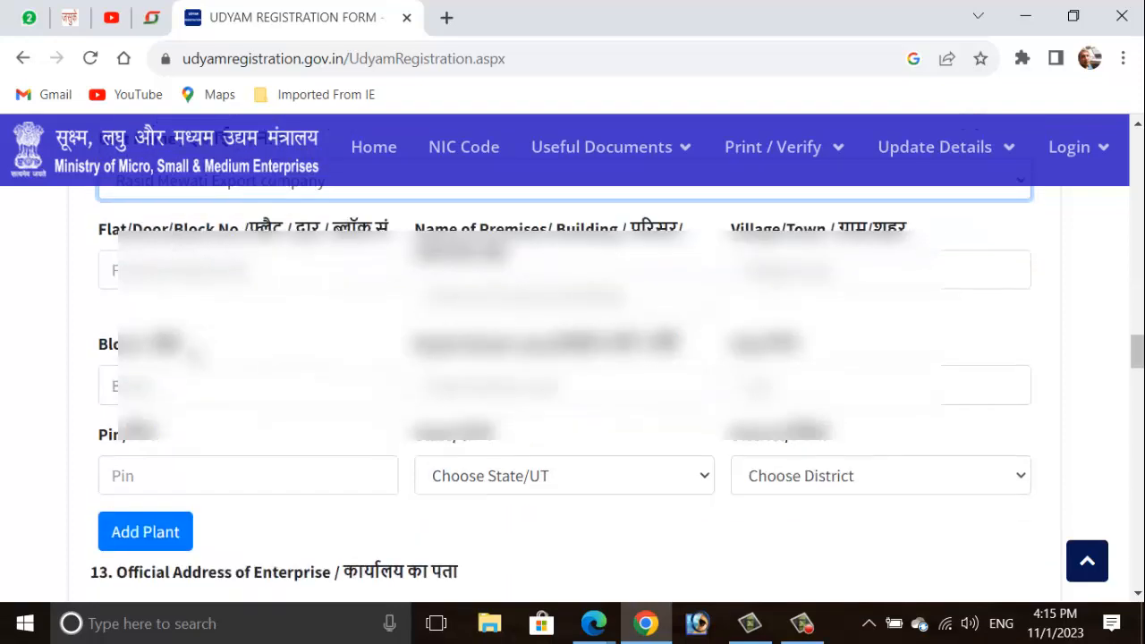
{"action": "left_click", "coordinate": [151, 261]}
{"action": "type", "text": "k"}
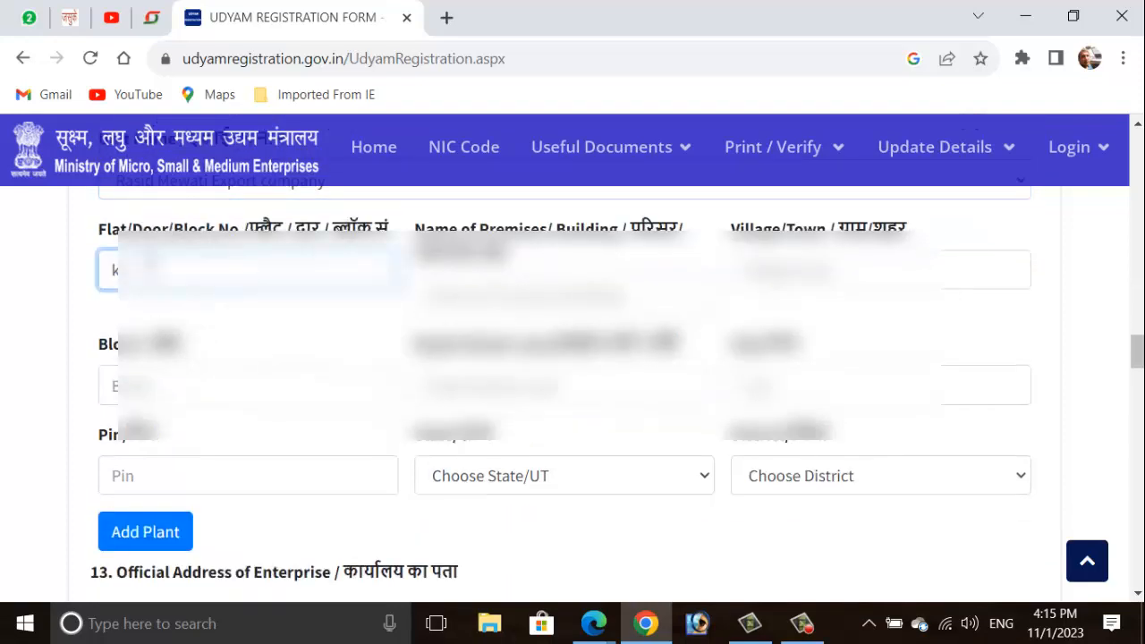
{"action": "type", "text": "has"}
{"action": "key", "text": "BackSpace"}
{"action": "key", "text": "BackSpace"}
{"action": "key", "text": "BackSpace"}
{"action": "key", "text": "BackSpace"}
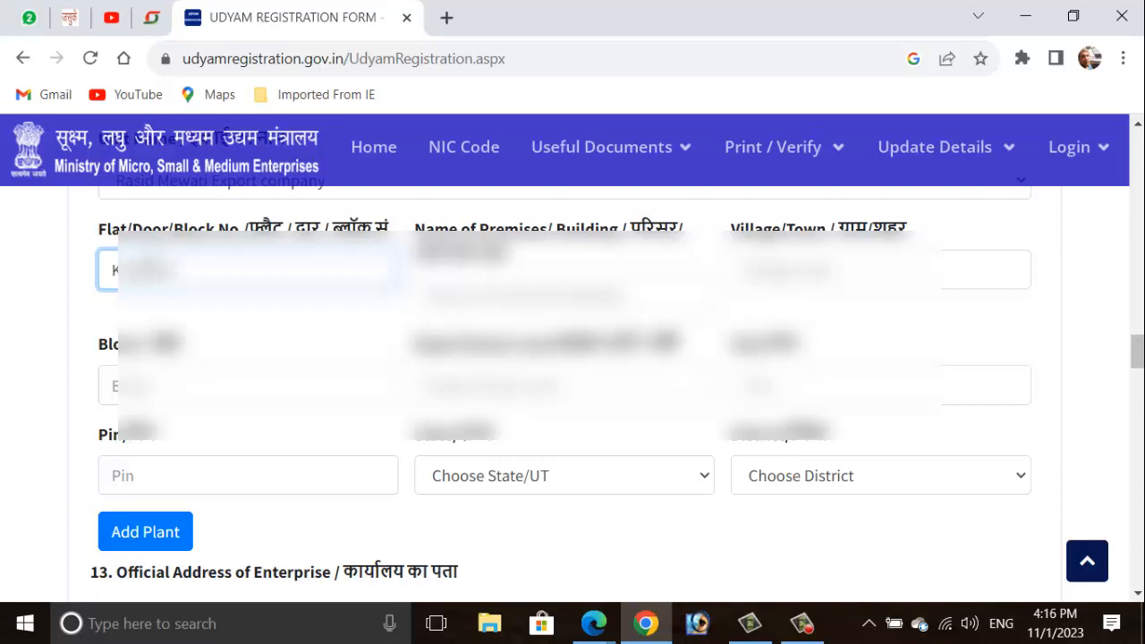
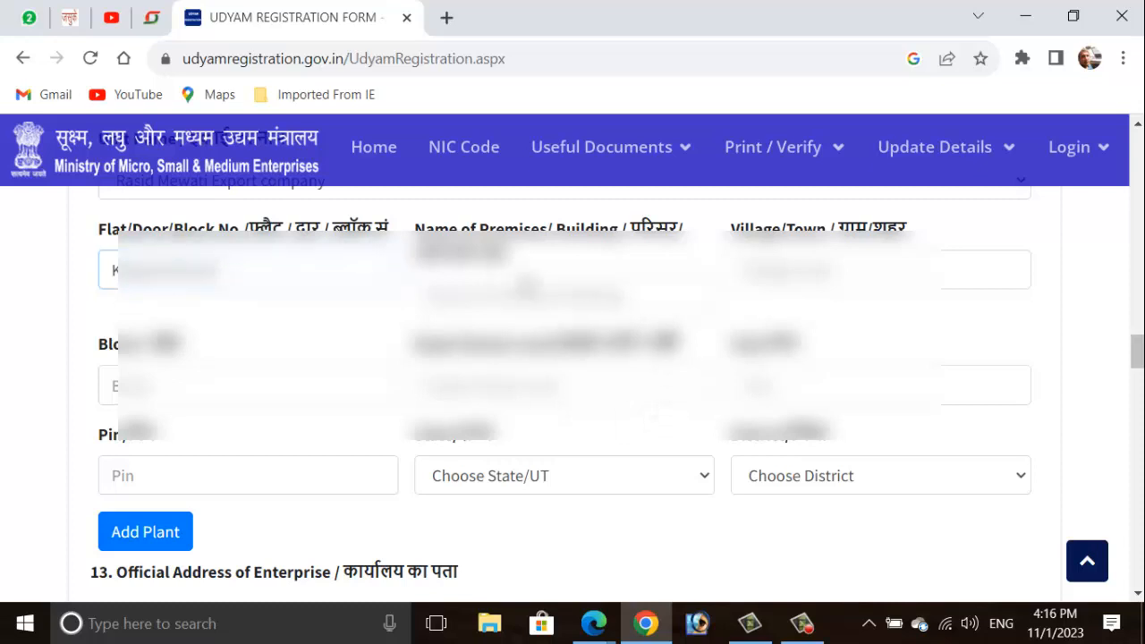
{"action": "left_click", "coordinate": [523, 285]}
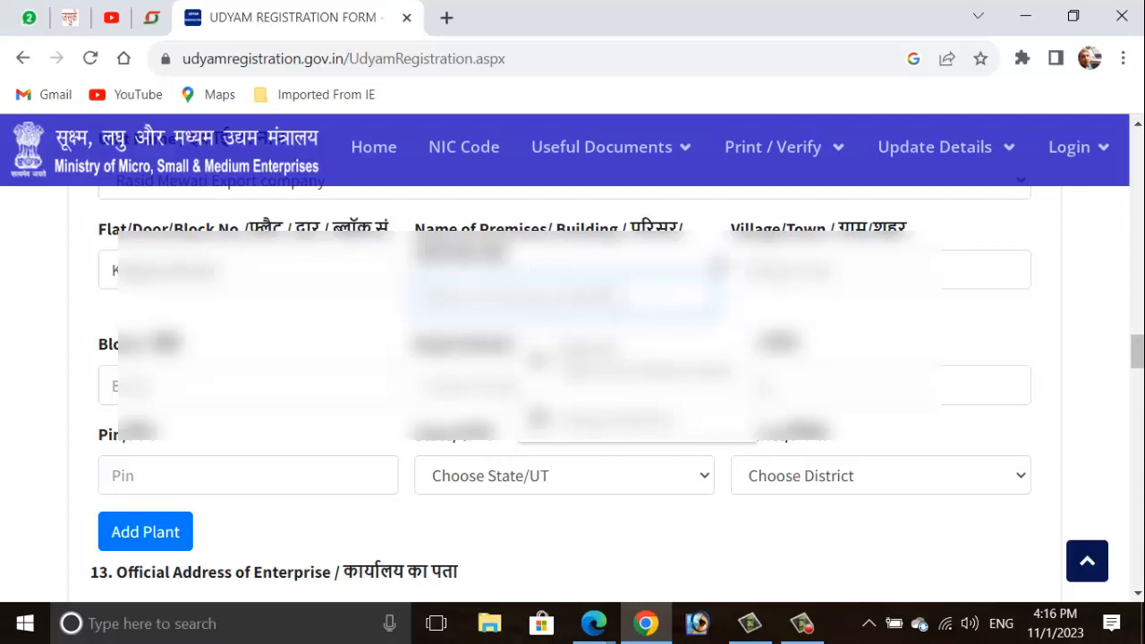
Fill the plant's village/town, block, road/street, city and PIN code.
{"action": "left_click", "coordinate": [774, 273]}
{"action": "type", "text": "Kh"}
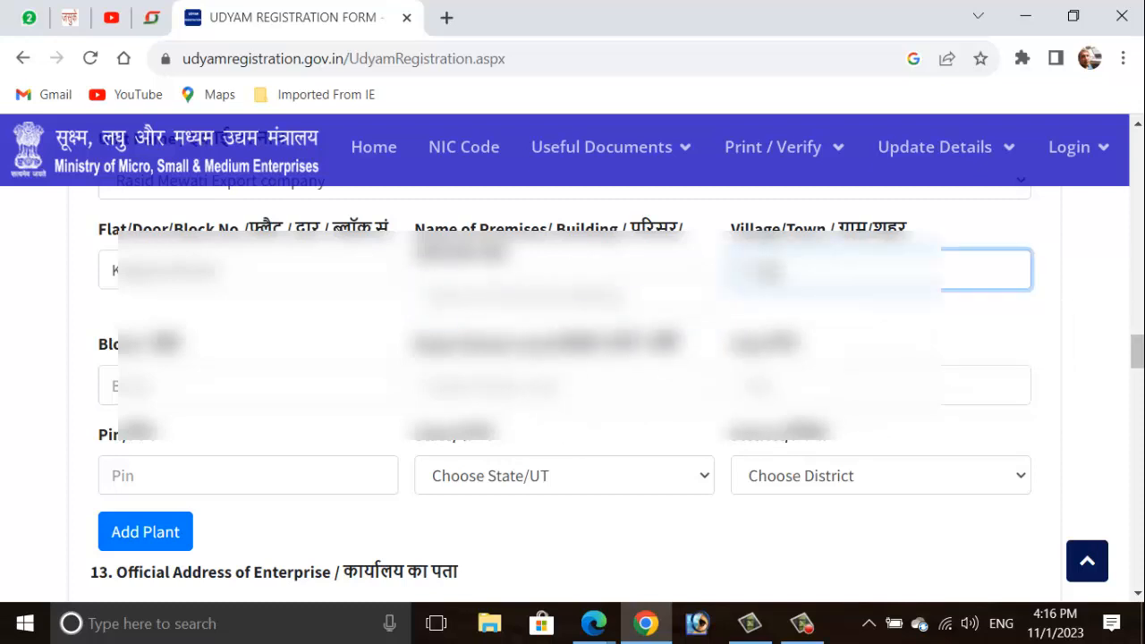
{"action": "type", "text": "a????????"}
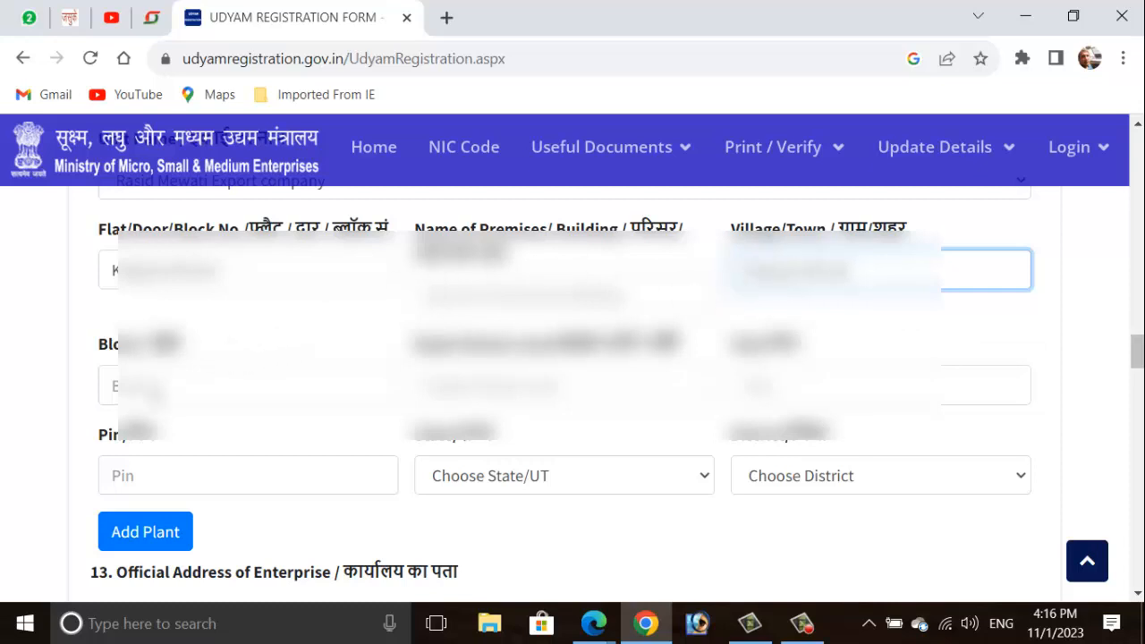
{"action": "left_click", "coordinate": [154, 385]}
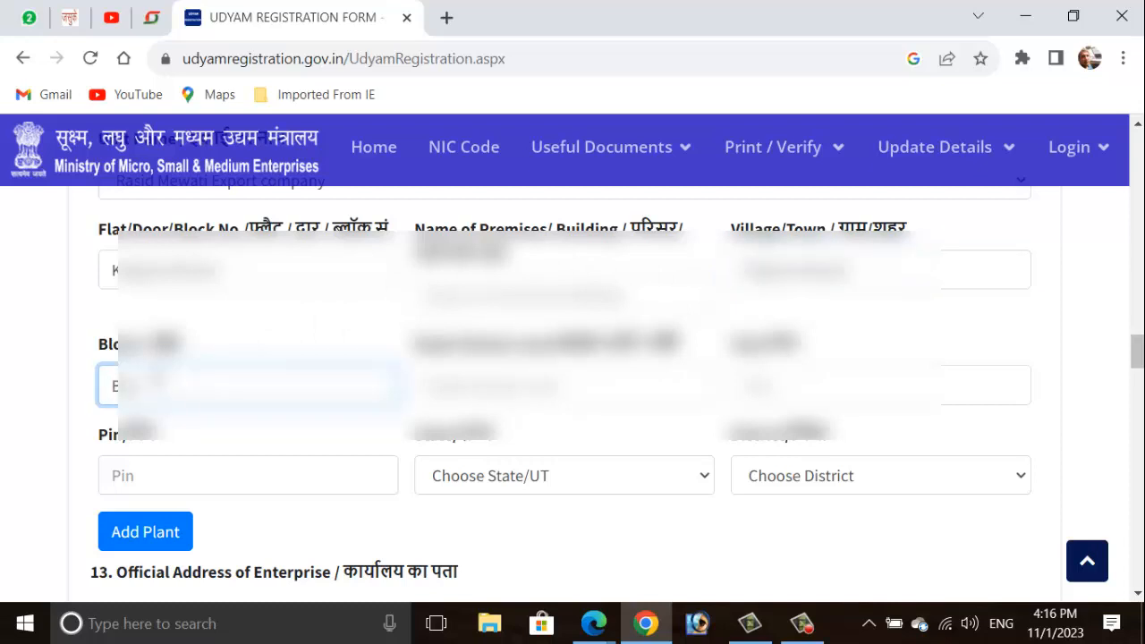
{"action": "type", "text": "Baran"}
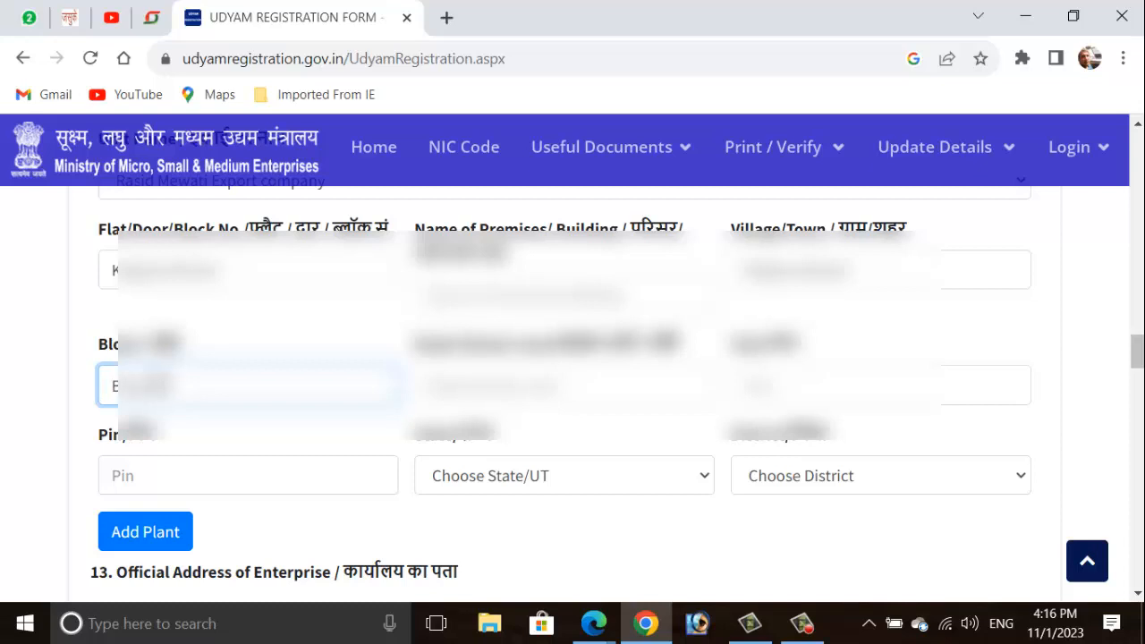
{"action": "left_click", "coordinate": [493, 388]}
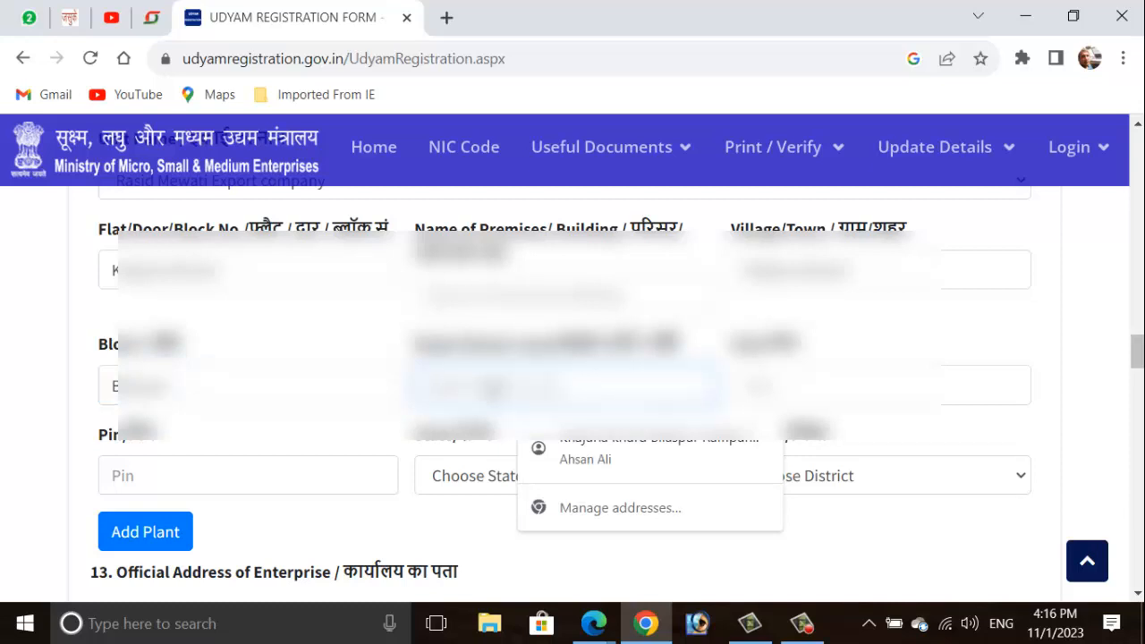
{"action": "type", "text": "Ro"}
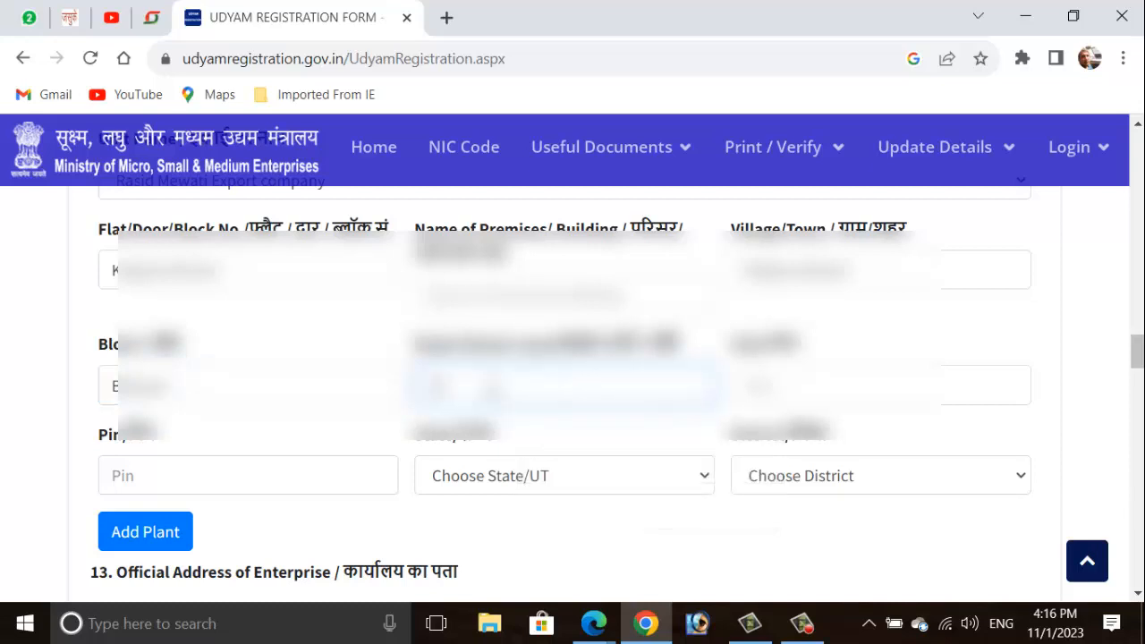
{"action": "type", "text": "aaaroad"}
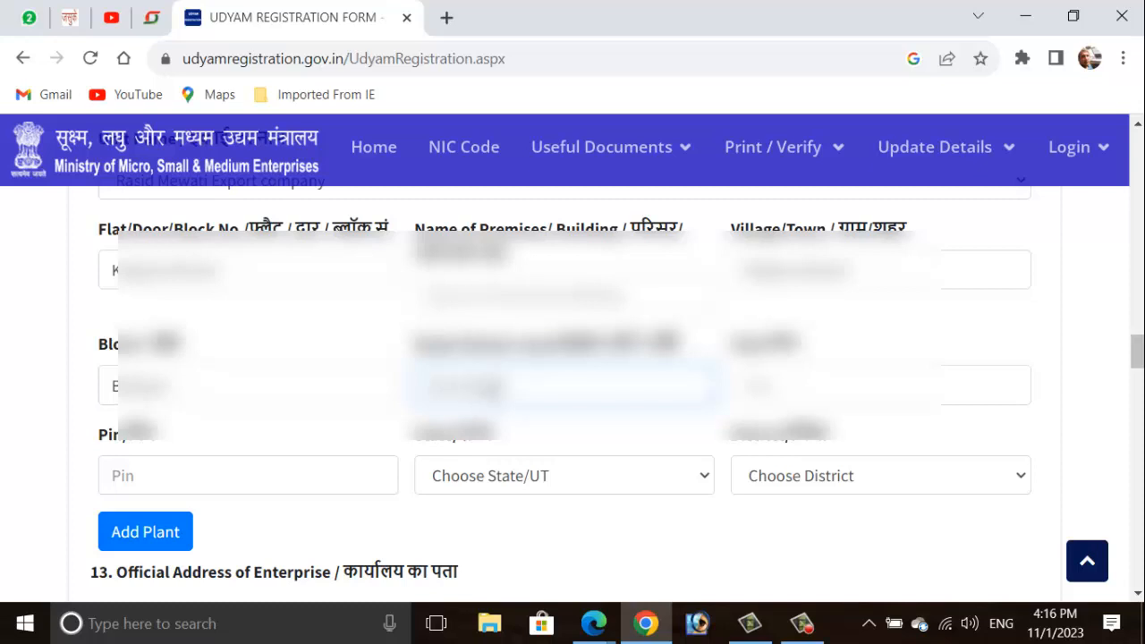
{"action": "type", "text": "hwayro"}
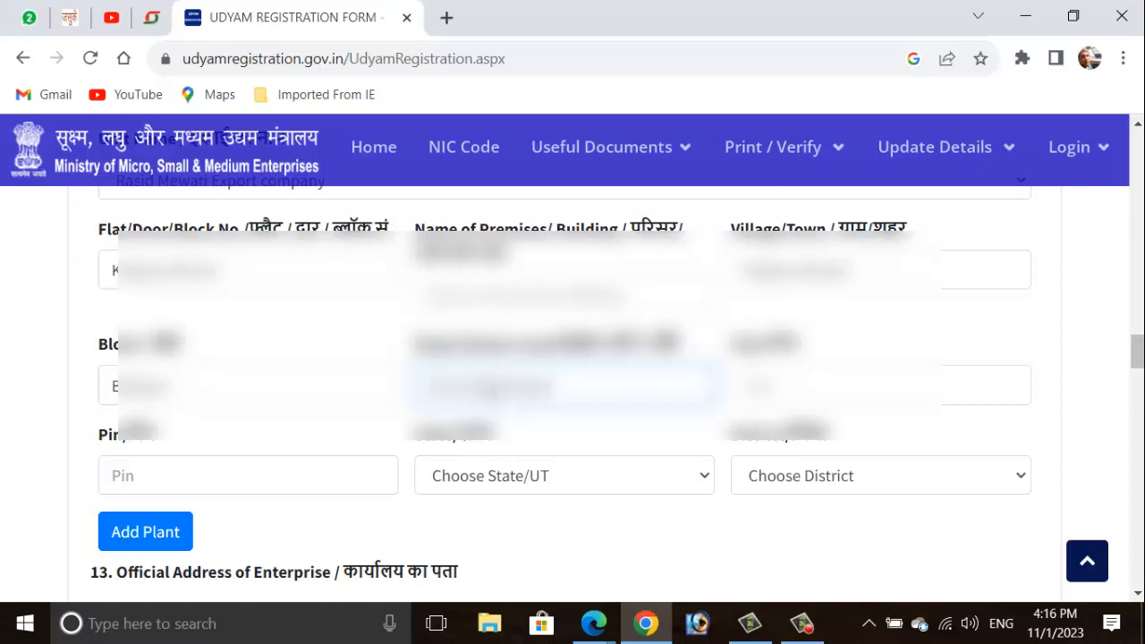
{"action": "type", "text": "adroadol"}
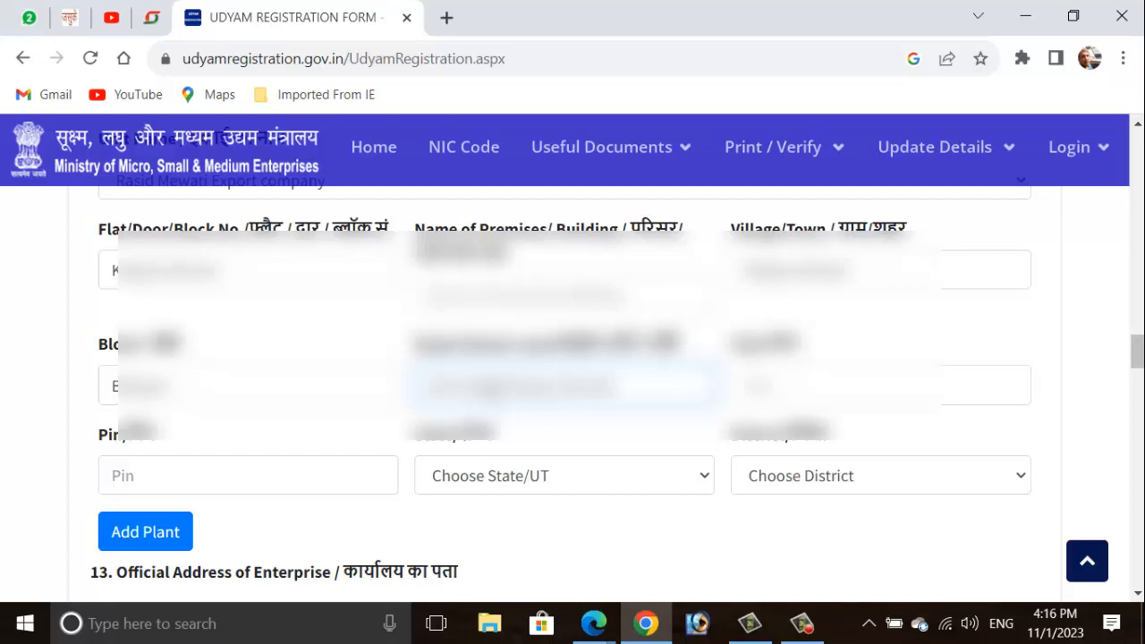
{"action": "left_click", "coordinate": [784, 372]}
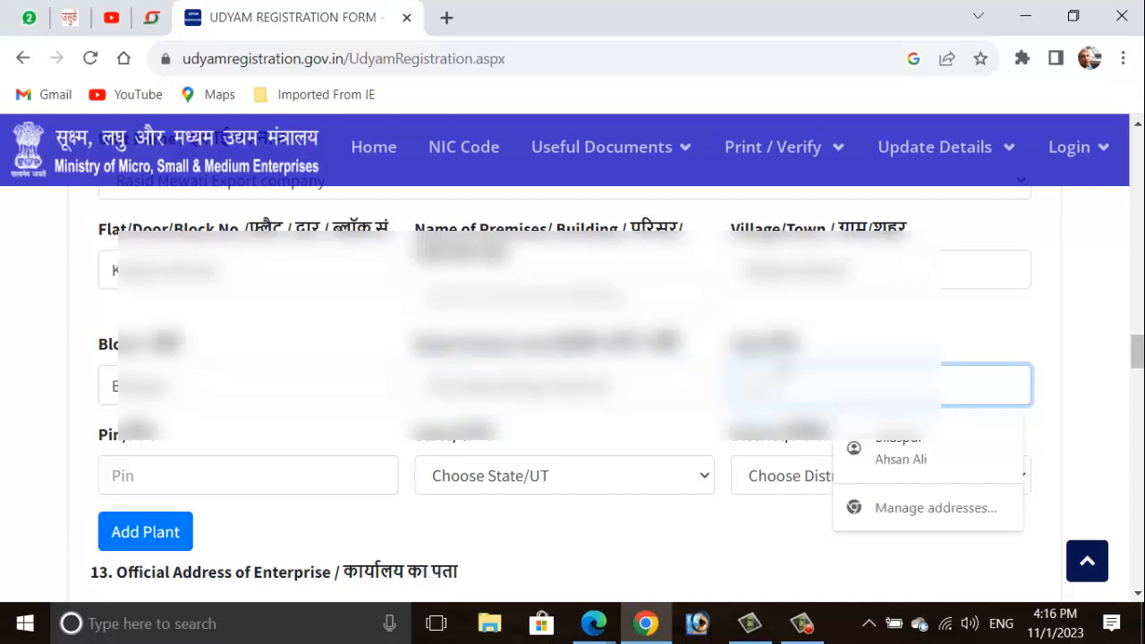
{"action": "type", "text": "Rampur"}
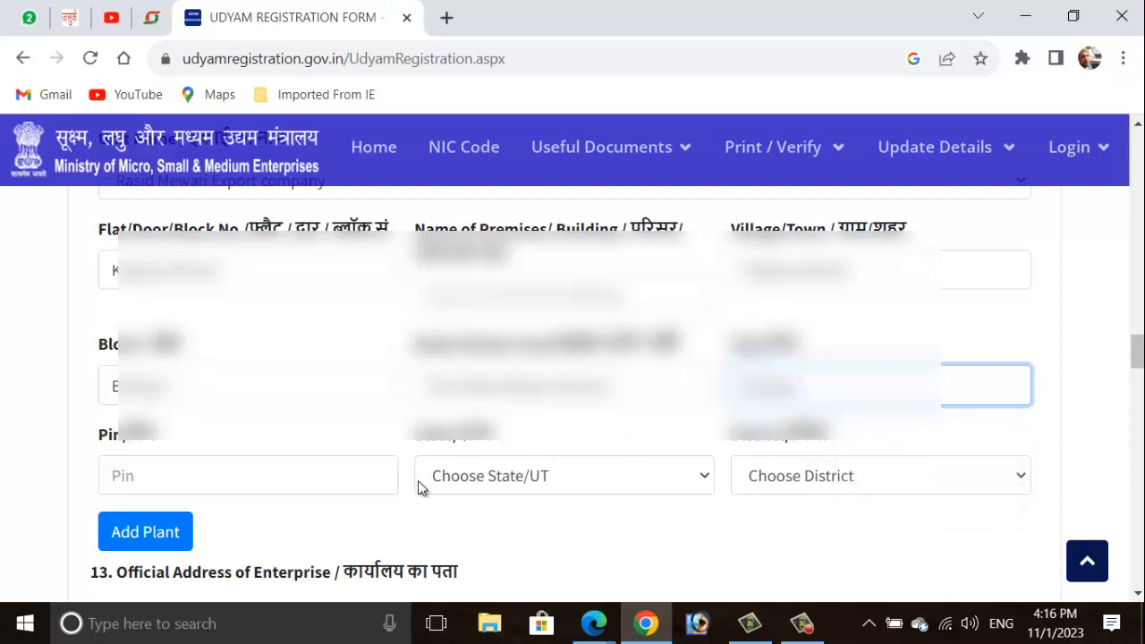
{"action": "left_click", "coordinate": [159, 464]}
{"action": "type", "text": "244921"}
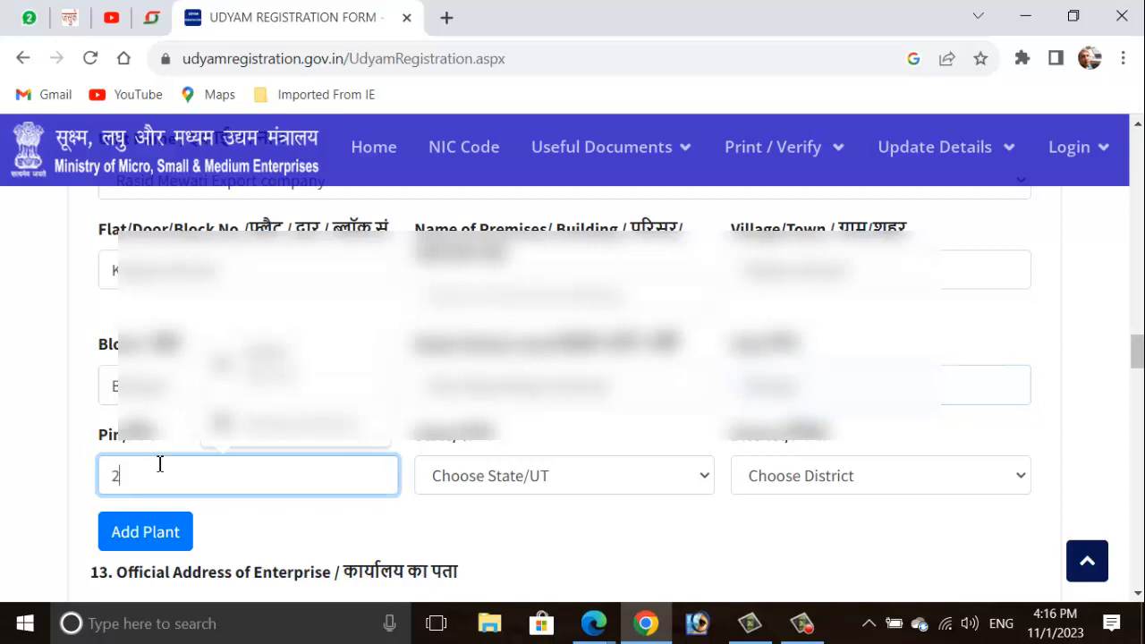
Choose the plant's State/UT and District from their dropdown lists.
{"action": "left_click", "coordinate": [616, 489]}
{"action": "scroll", "coordinate": [582, 269], "scroll_direction": "down", "scroll_amount": 5}
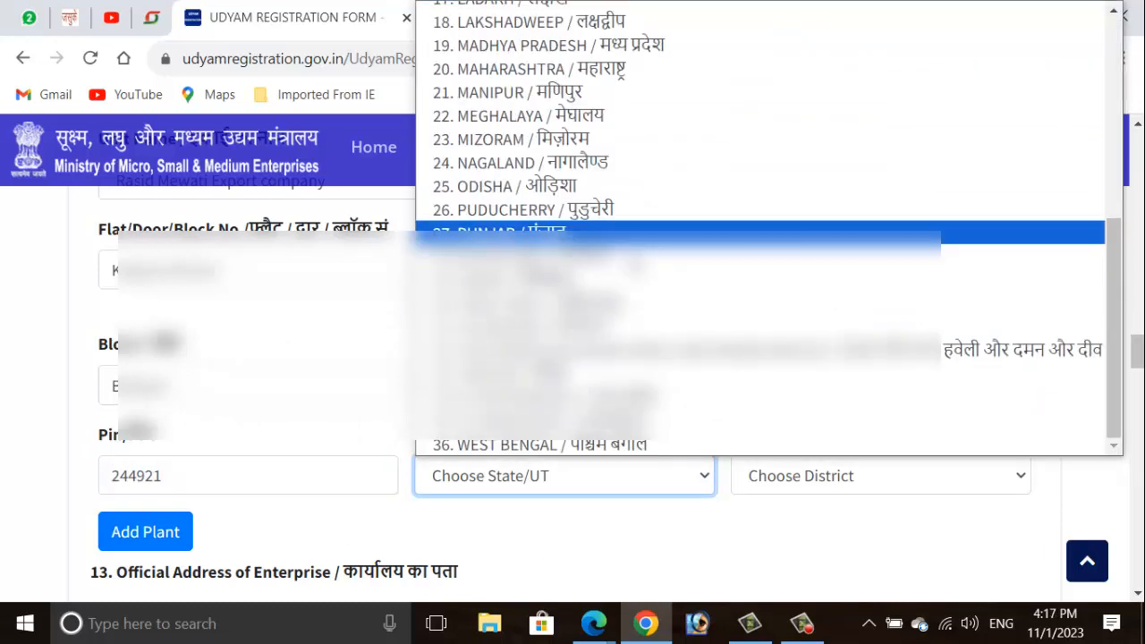
{"action": "left_click", "coordinate": [716, 398]}
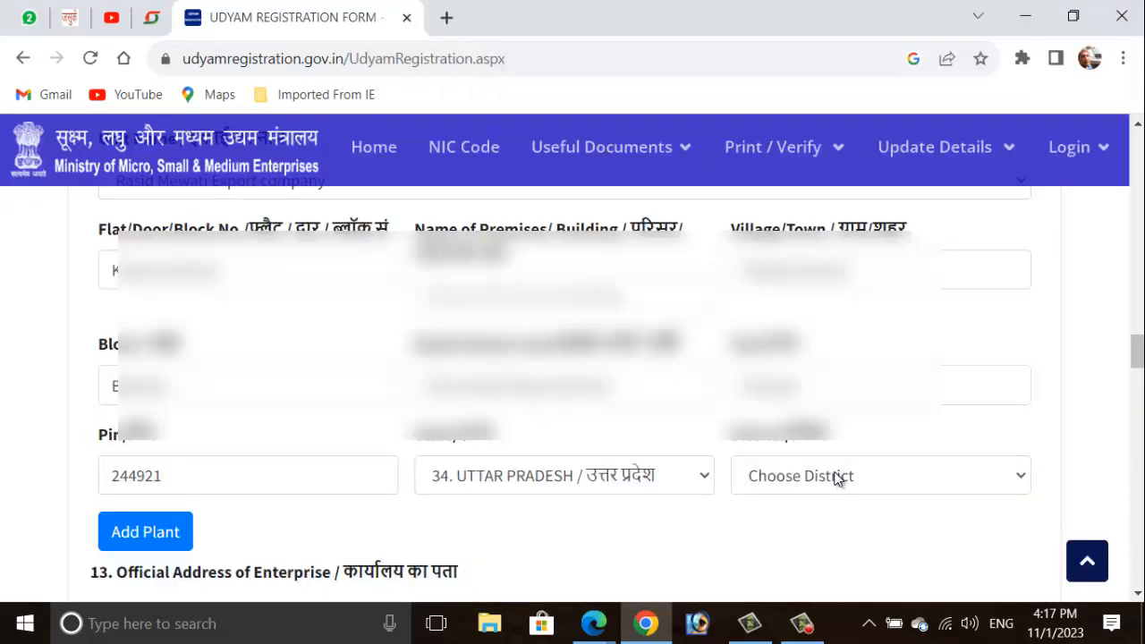
{"action": "left_click", "coordinate": [837, 479]}
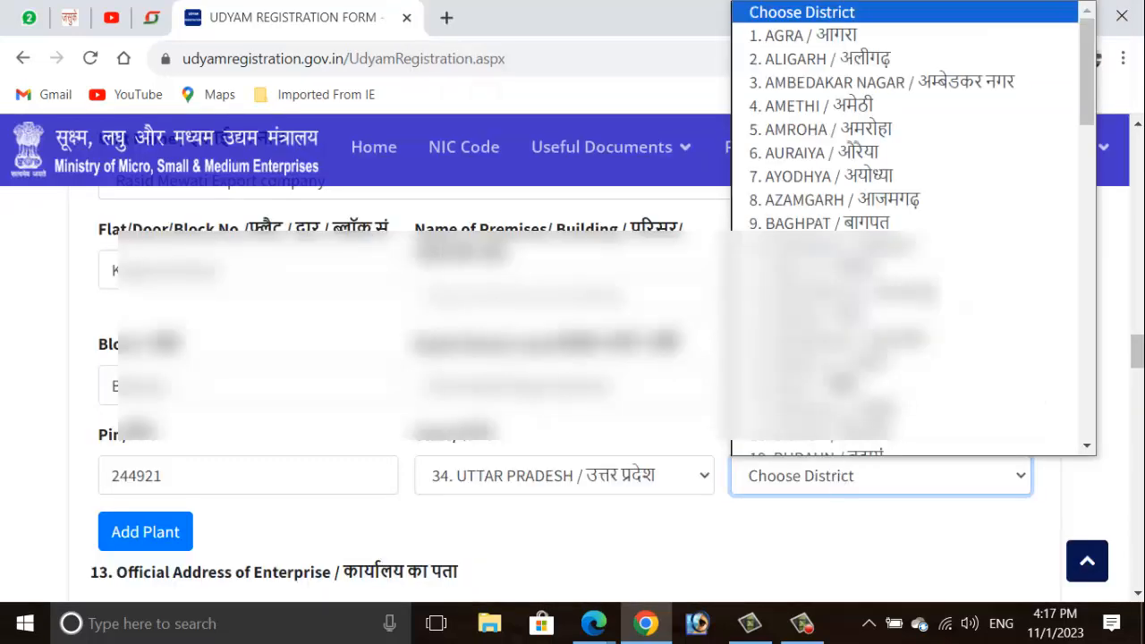
{"action": "scroll", "coordinate": [895, 215], "scroll_direction": "down", "scroll_amount": 5}
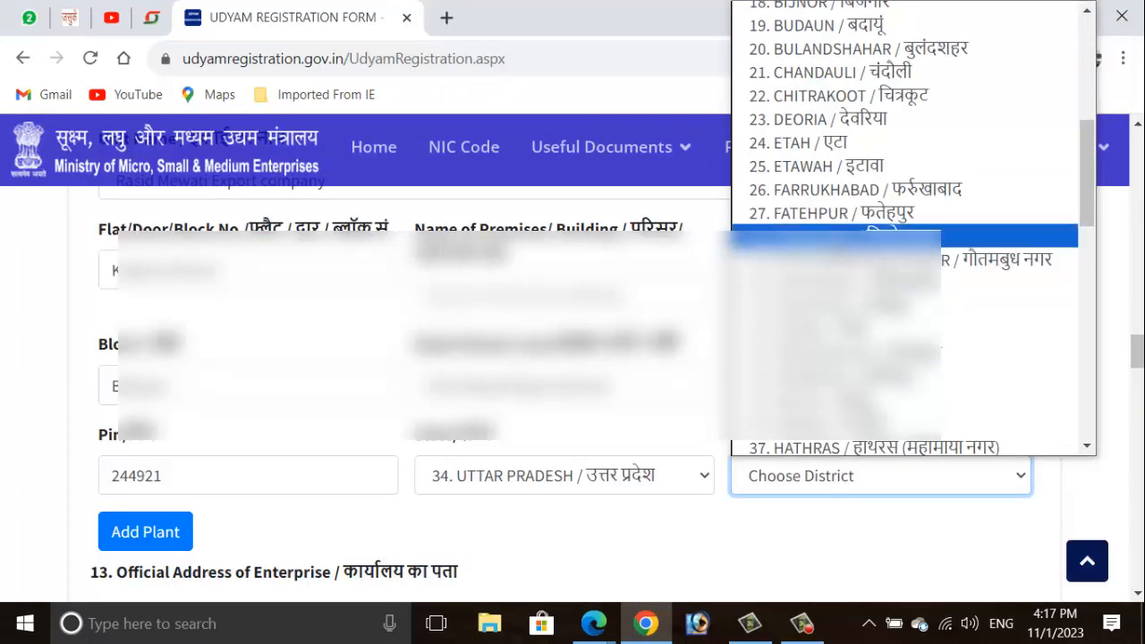
{"action": "scroll", "coordinate": [900, 223], "scroll_direction": "down", "scroll_amount": 8}
{"action": "scroll", "coordinate": [899, 224], "scroll_direction": "up", "scroll_amount": 6}
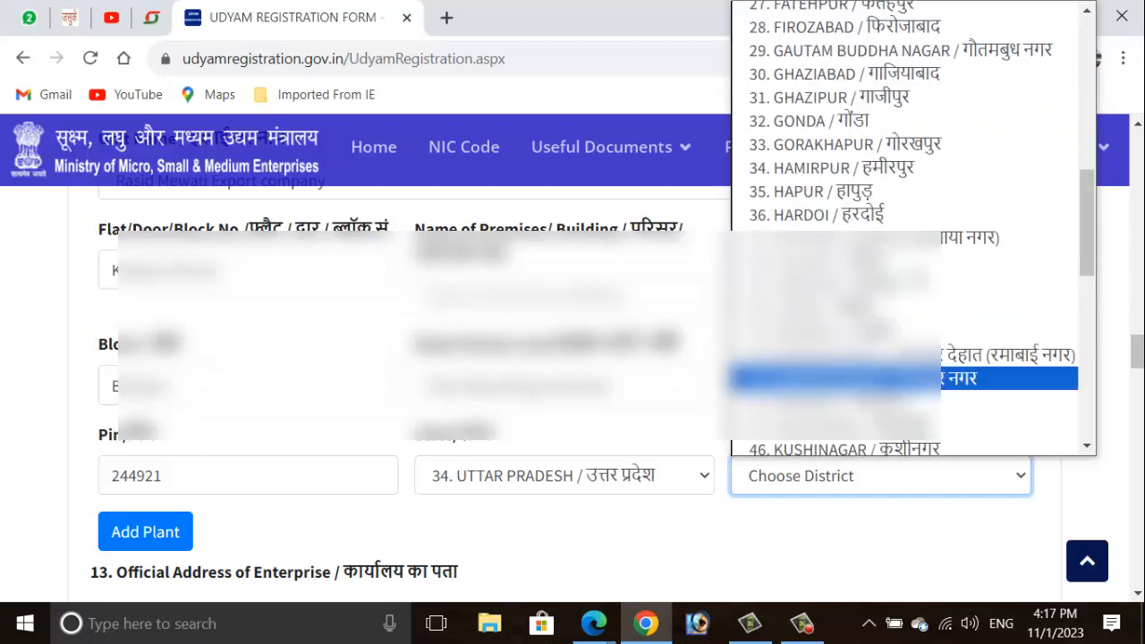
{"action": "scroll", "coordinate": [899, 224], "scroll_direction": "down", "scroll_amount": 3}
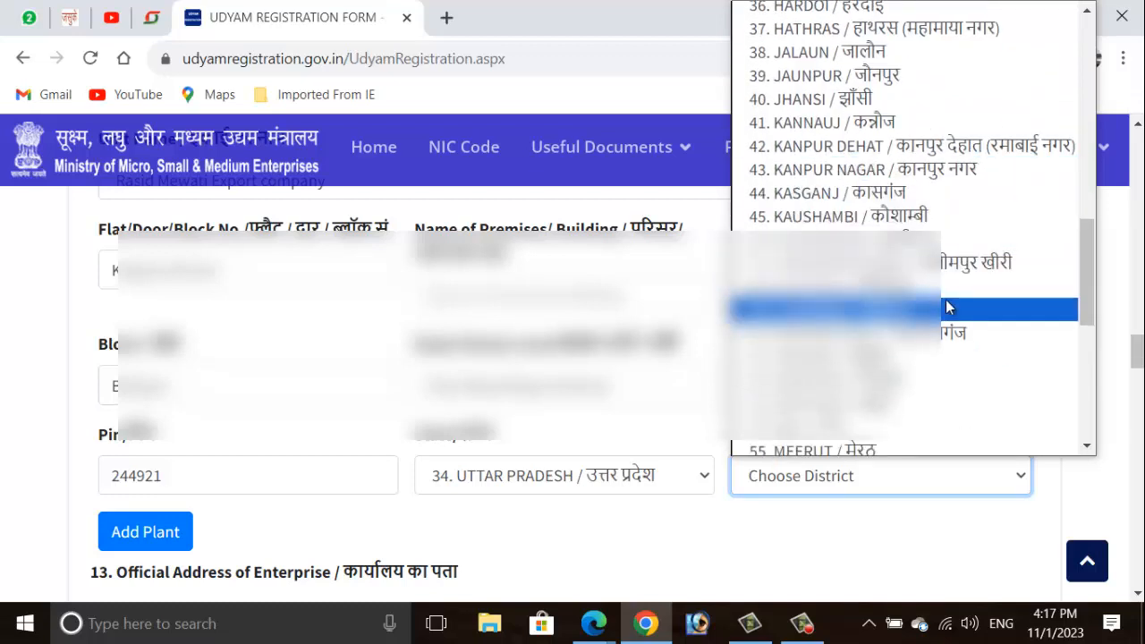
{"action": "scroll", "coordinate": [946, 307], "scroll_direction": "down", "scroll_amount": 6}
{"action": "left_click", "coordinate": [915, 162]}
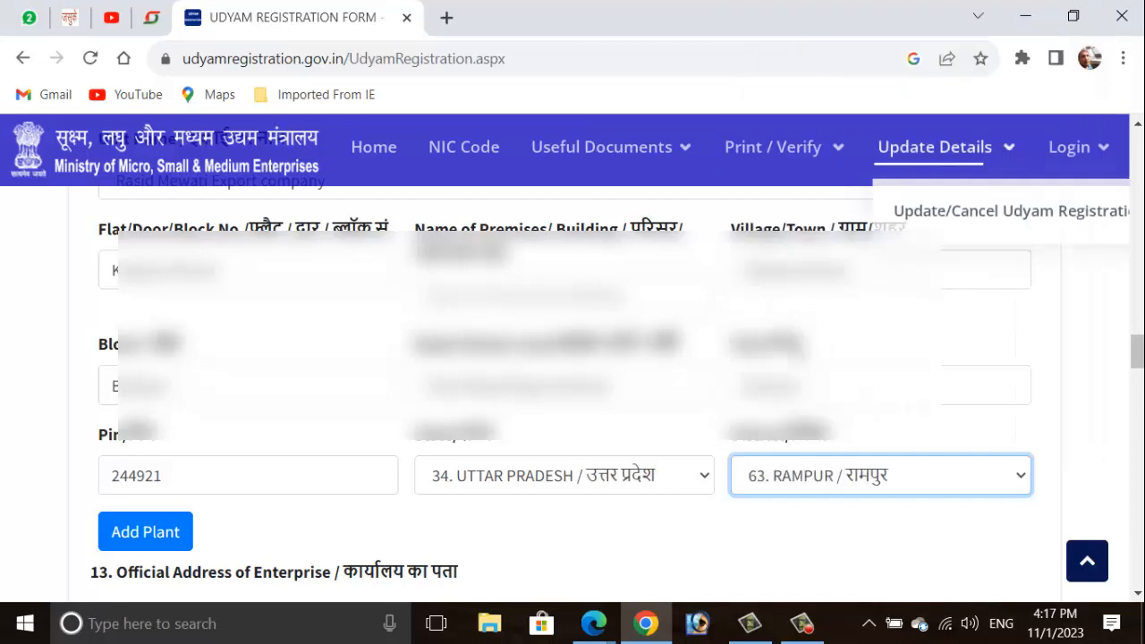
{"action": "scroll", "coordinate": [712, 375], "scroll_direction": "up", "scroll_amount": 1}
{"action": "scroll", "coordinate": [573, 358], "scroll_direction": "down", "scroll_amount": 4}
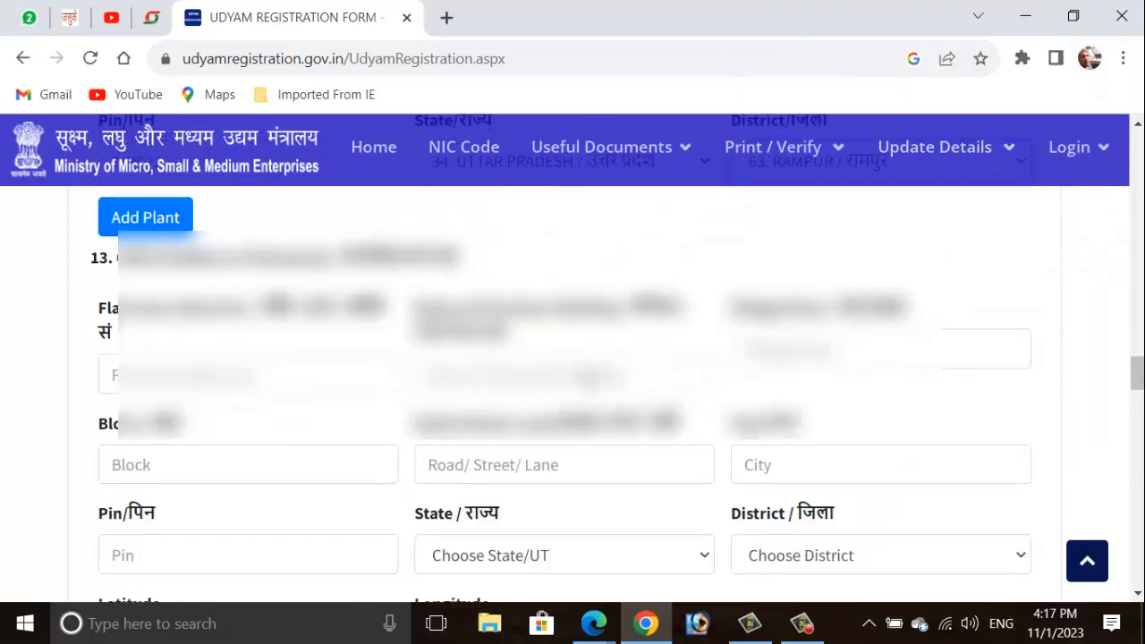
{"action": "scroll", "coordinate": [573, 358], "scroll_direction": "up", "scroll_amount": 1}
{"action": "scroll", "coordinate": [130, 479], "scroll_direction": "up", "scroll_amount": 2}
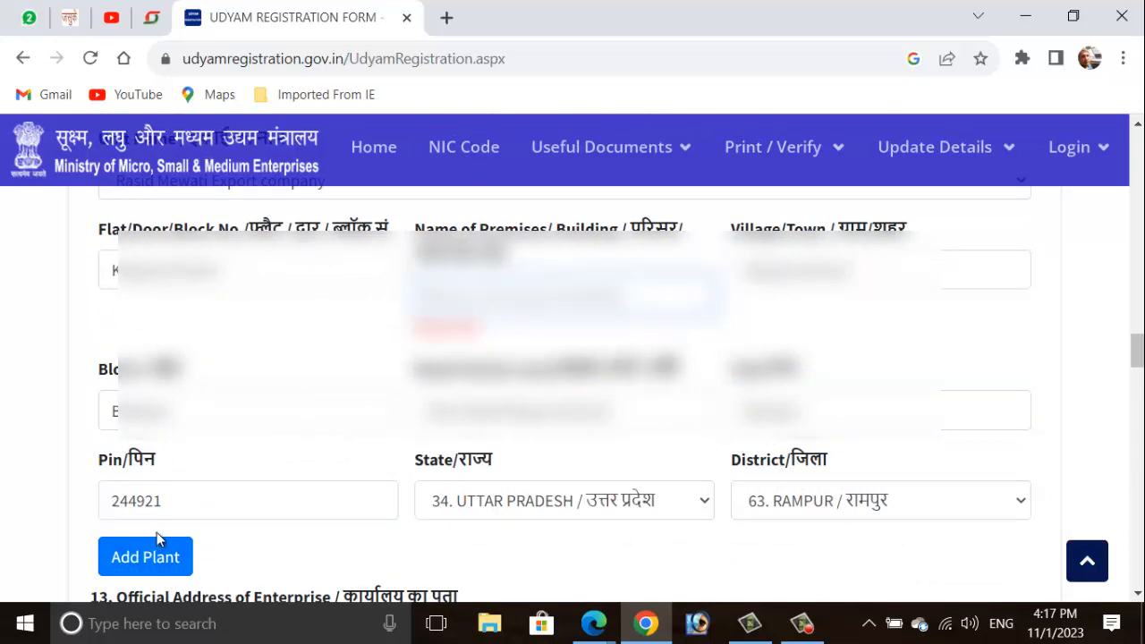
Retype the plant's Name of Premises/Building entry so its error message clears.
{"action": "left_click", "coordinate": [453, 304]}
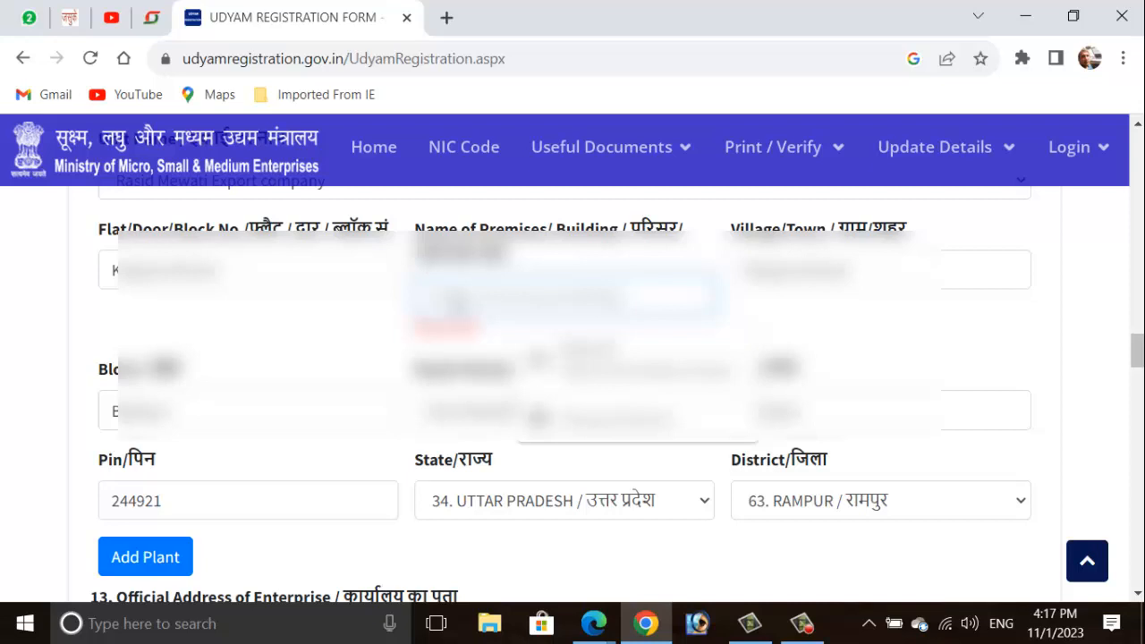
{"action": "type", "text": "K"}
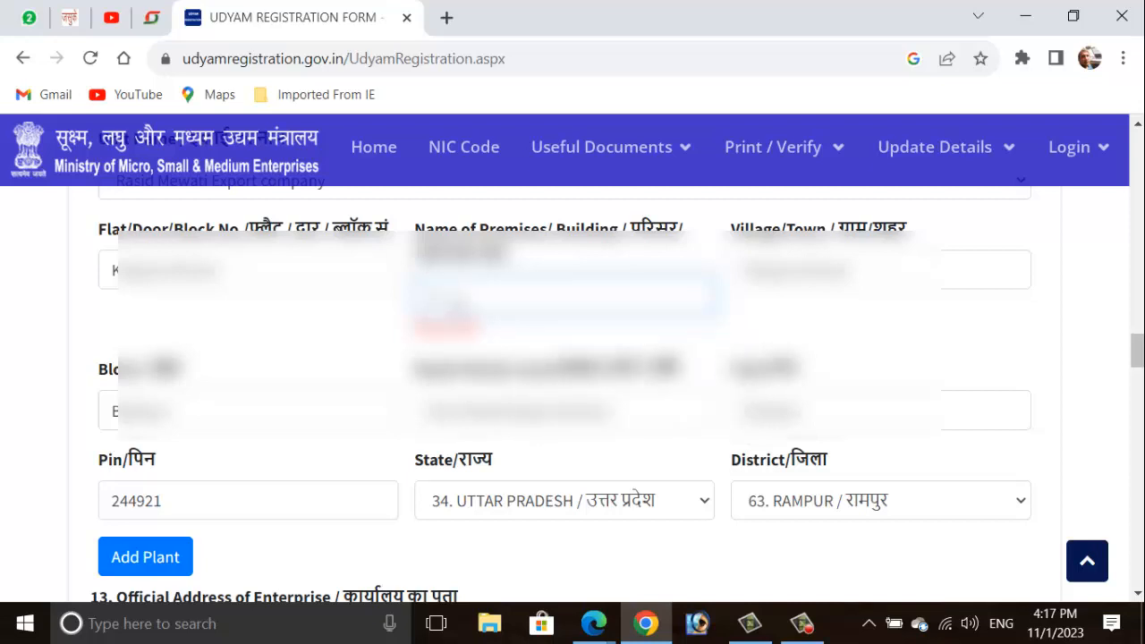
{"action": "key", "text": "BackSpace"}
{"action": "key", "text": "BackSpace"}
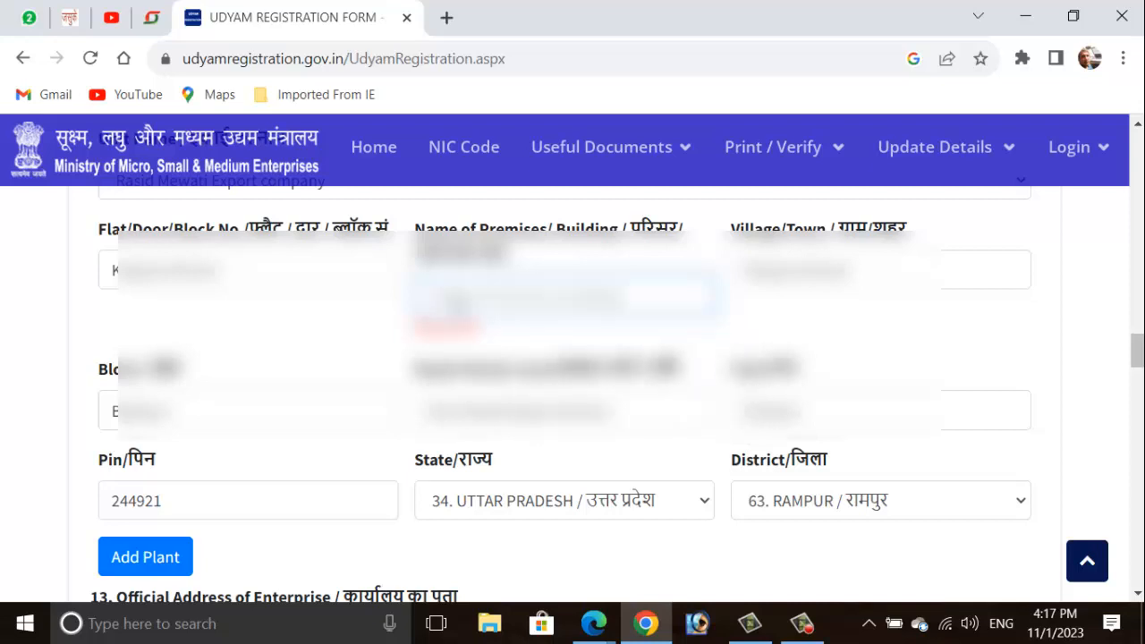
{"action": "type", "text": "Kha"}
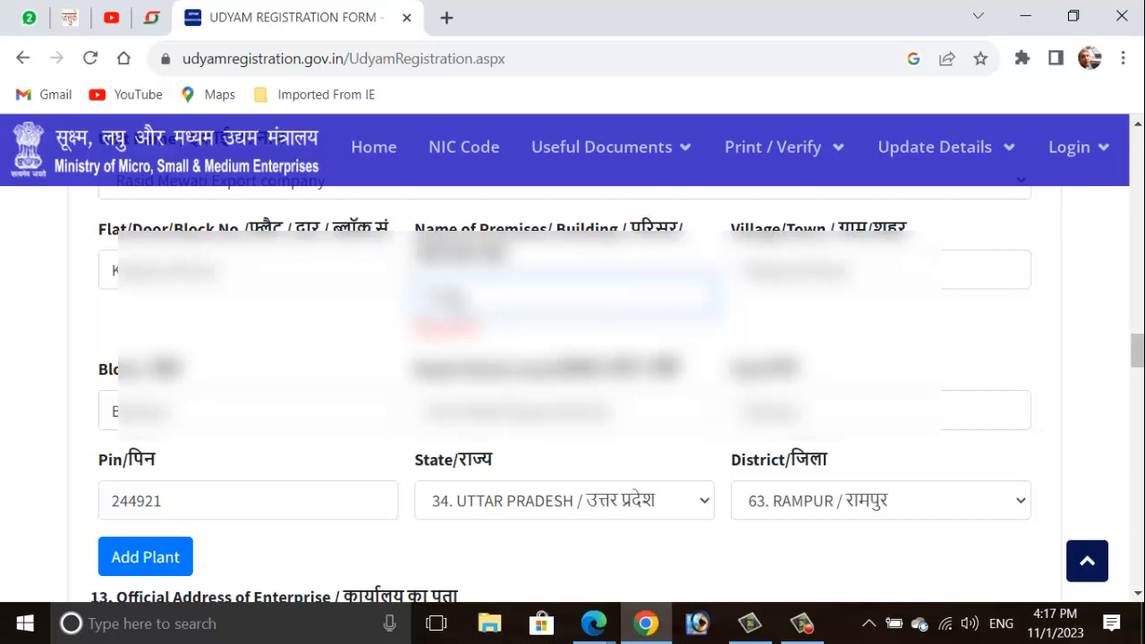
{"action": "type", "text": "e Kala"}
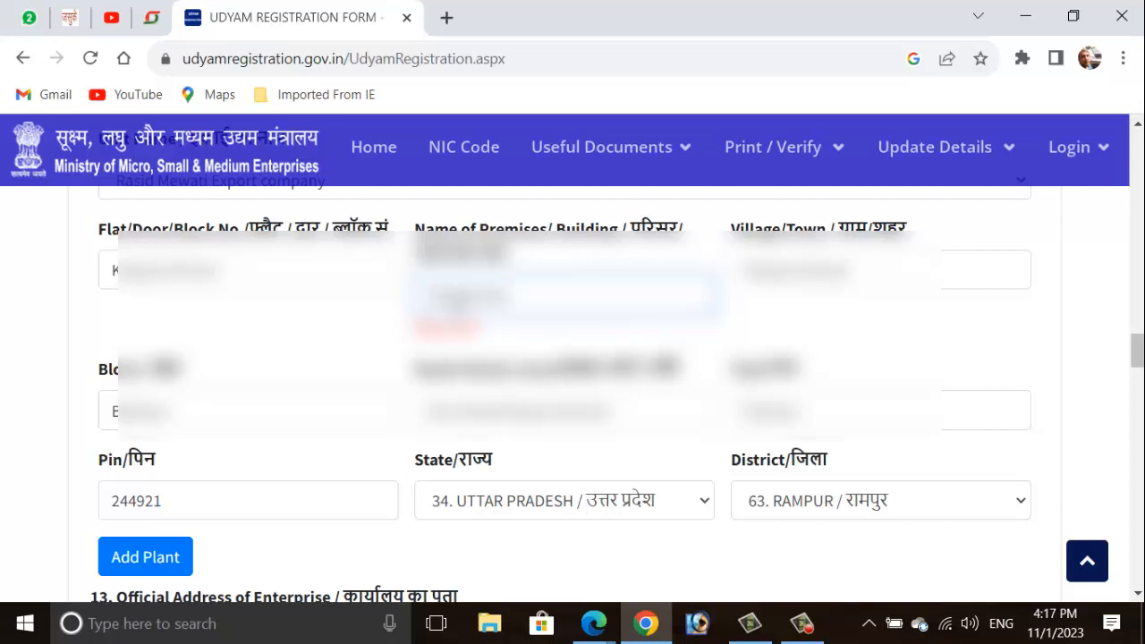
{"action": "key", "text": "BackSpace"}
{"action": "key", "text": "BackSpace"}
{"action": "key", "text": "BackSpace"}
{"action": "key", "text": "BackSpace"}
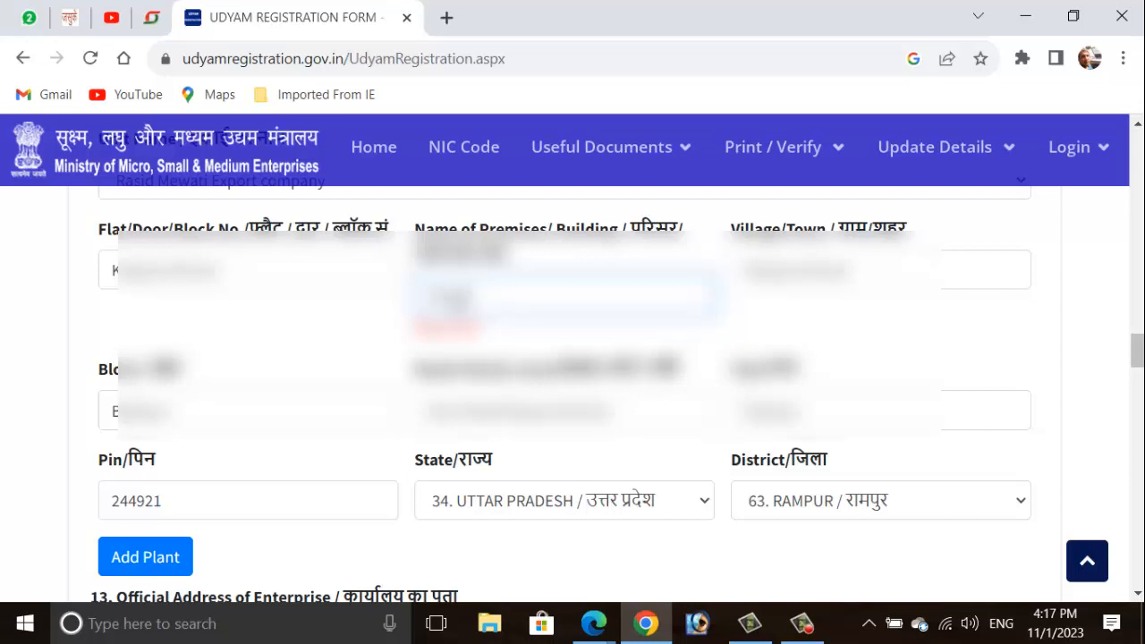
{"action": "type", "text": "Kha"}
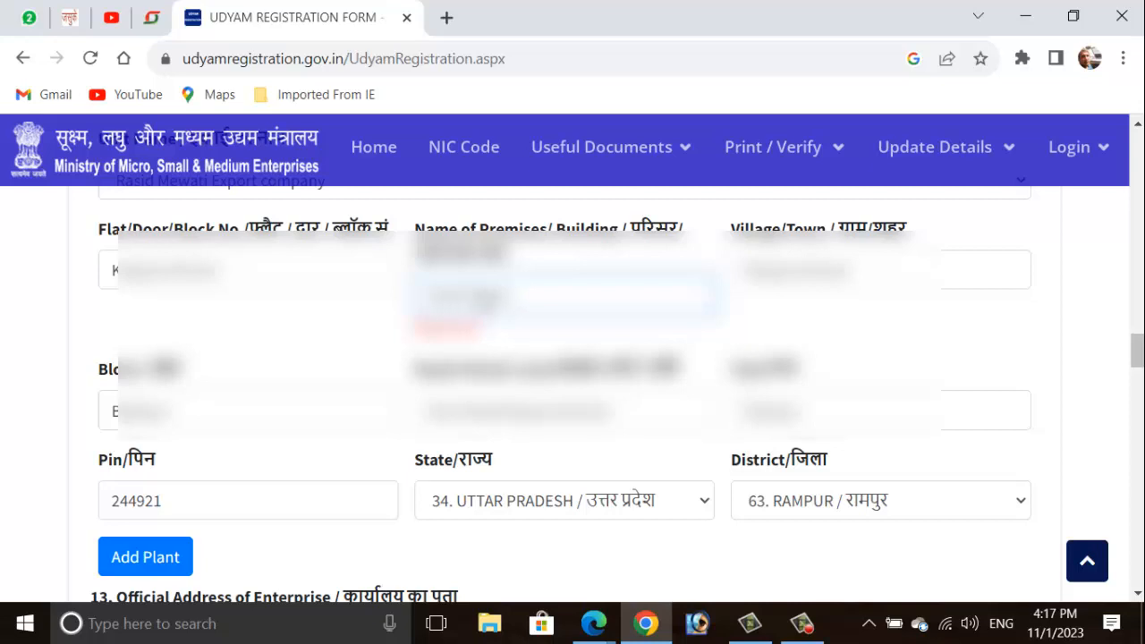
{"action": "left_click", "coordinate": [558, 342]}
Add the plant address (Pin 244921, district Rampur) as row 1 of the units table.
{"action": "scroll", "coordinate": [358, 402], "scroll_direction": "down", "scroll_amount": 1}
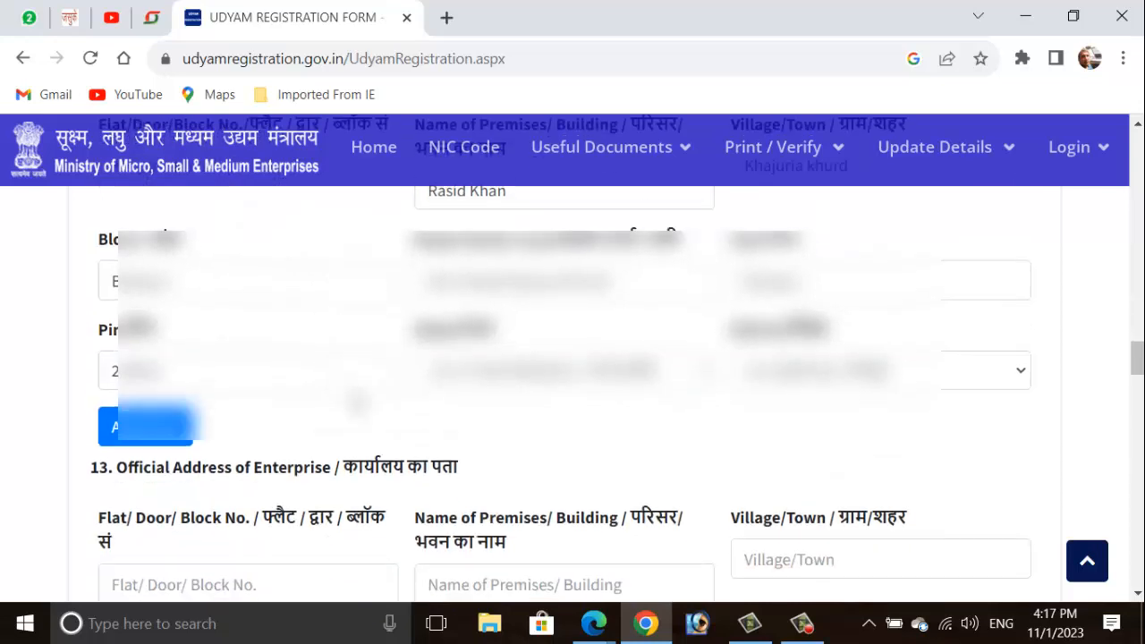
{"action": "left_click", "coordinate": [130, 440]}
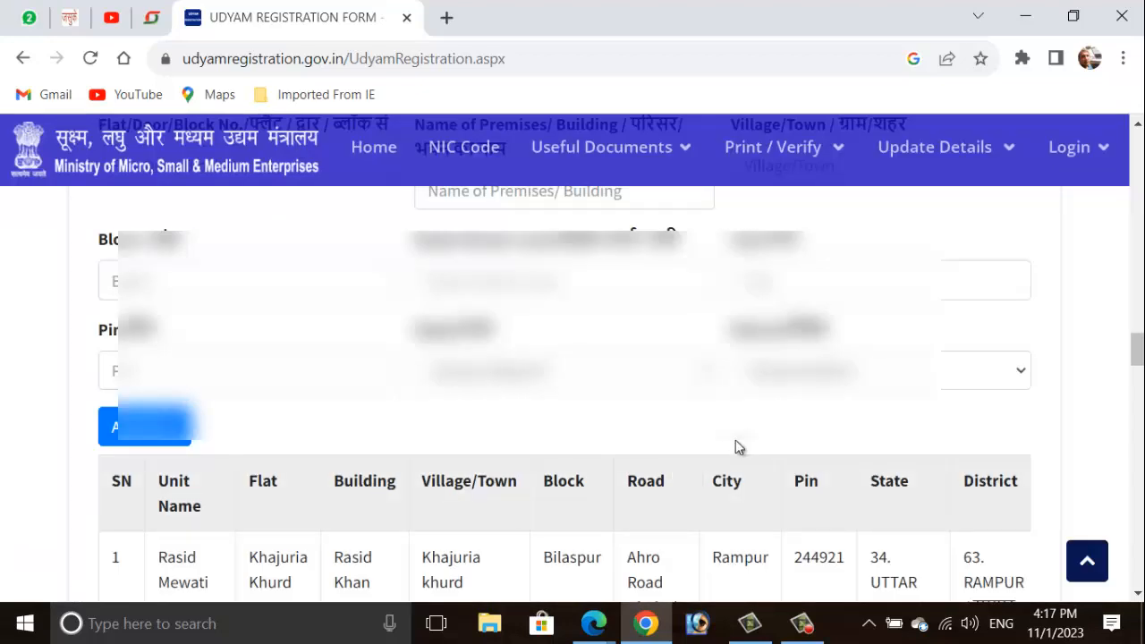
{"action": "scroll", "coordinate": [740, 447], "scroll_direction": "down", "scroll_amount": 2}
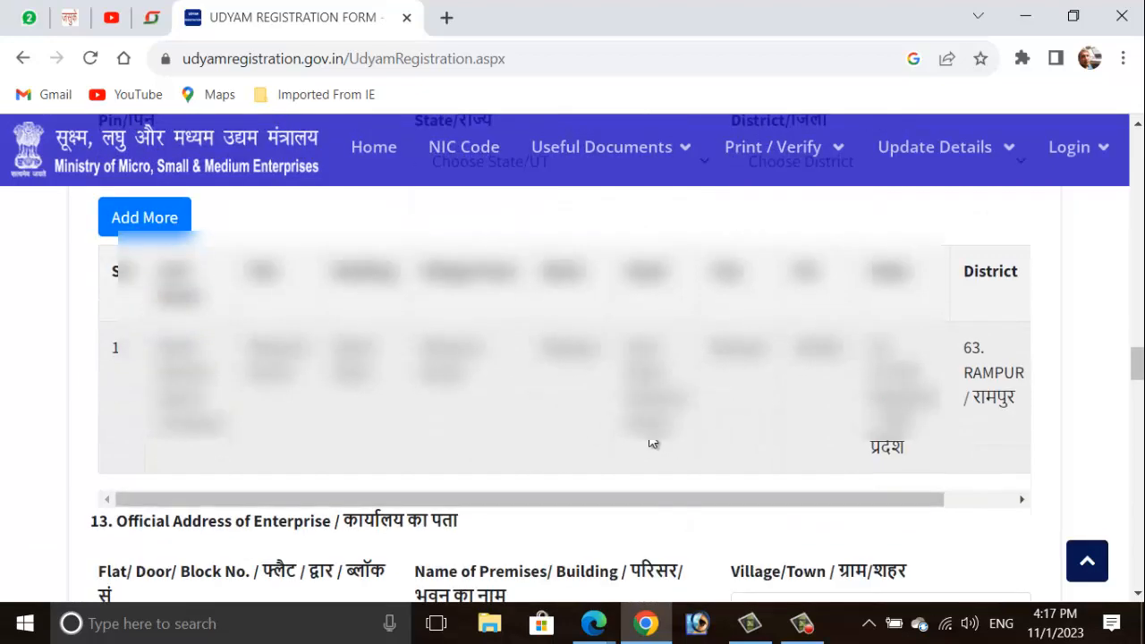
In section 13, enter the official address's flat/door number, premises name and village/town.
{"action": "scroll", "coordinate": [544, 424], "scroll_direction": "down", "scroll_amount": 2}
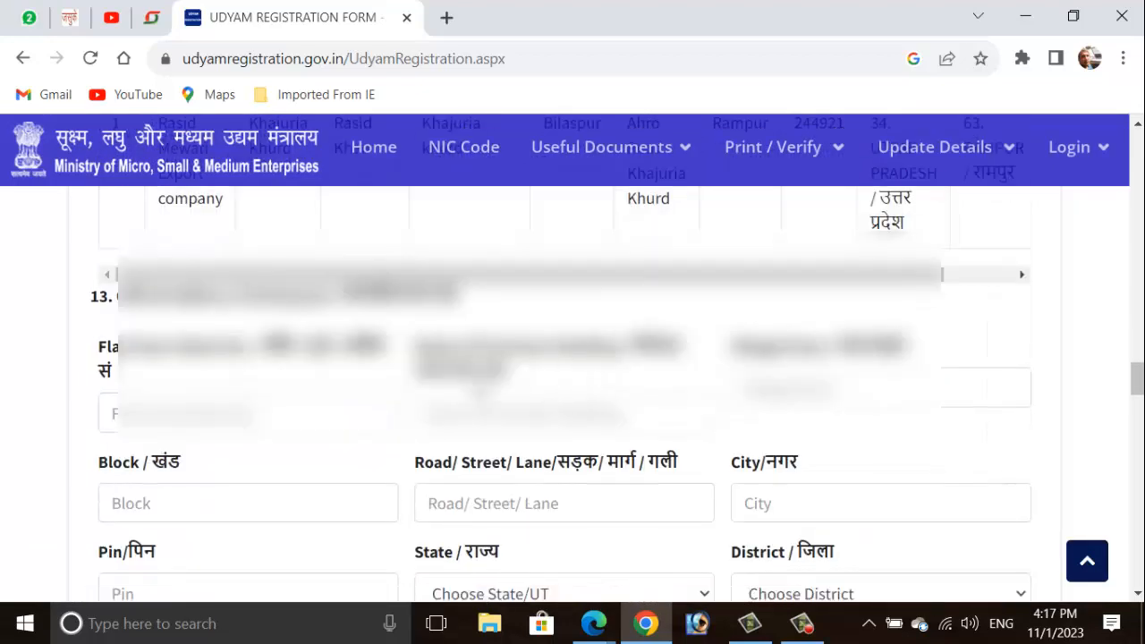
{"action": "scroll", "coordinate": [573, 403], "scroll_direction": "down", "scroll_amount": 2}
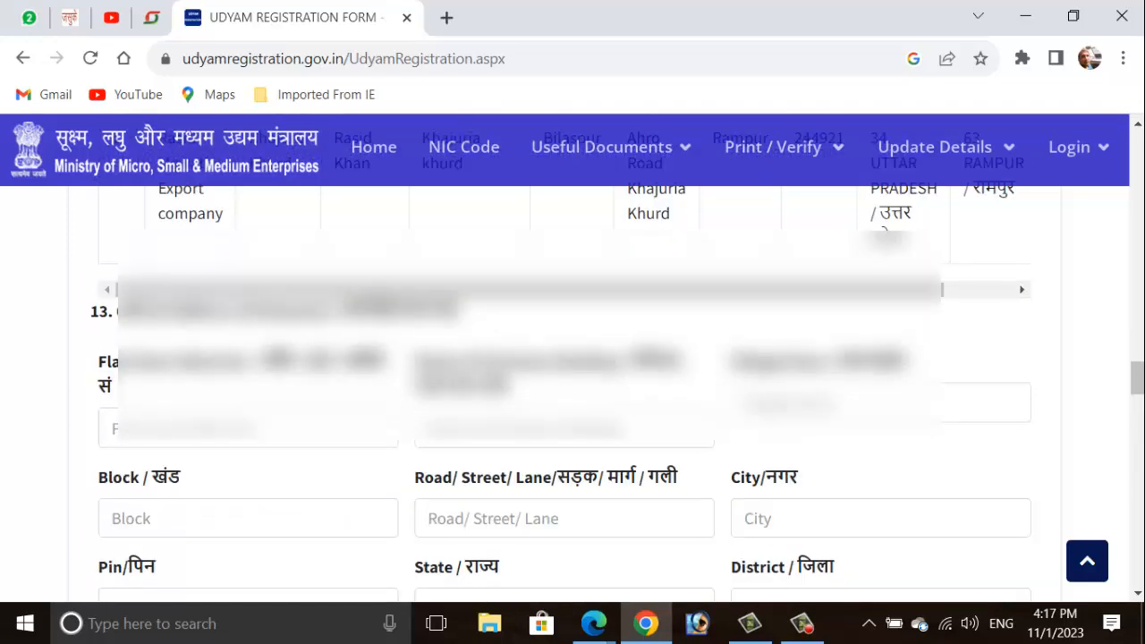
{"action": "scroll", "coordinate": [572, 403], "scroll_direction": "down", "scroll_amount": 4}
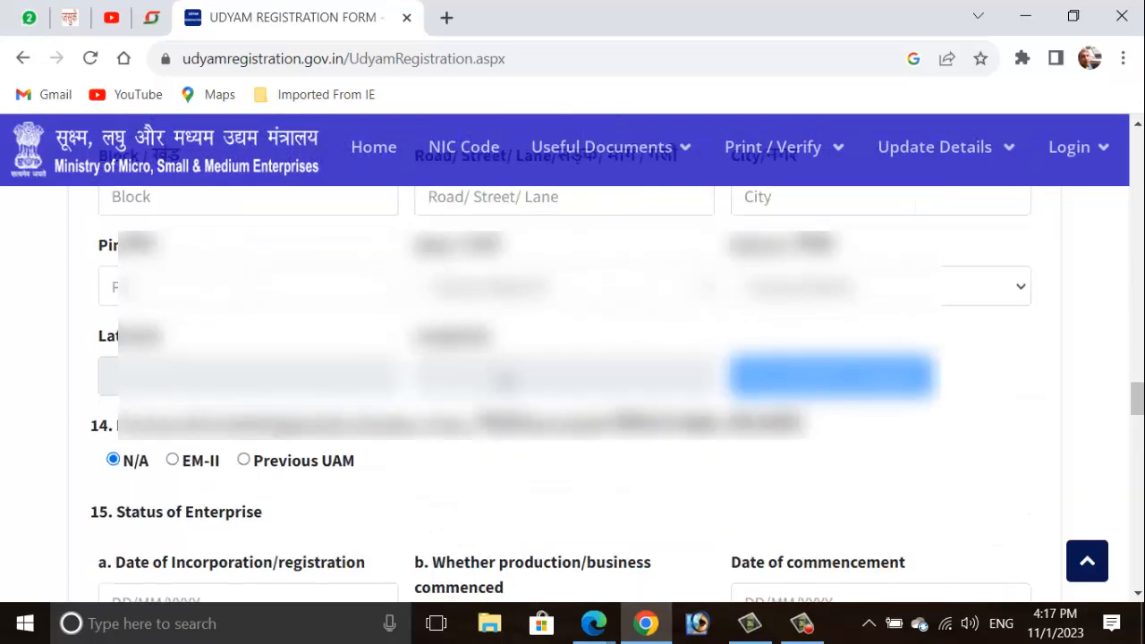
{"action": "scroll", "coordinate": [573, 403], "scroll_direction": "up", "scroll_amount": 5}
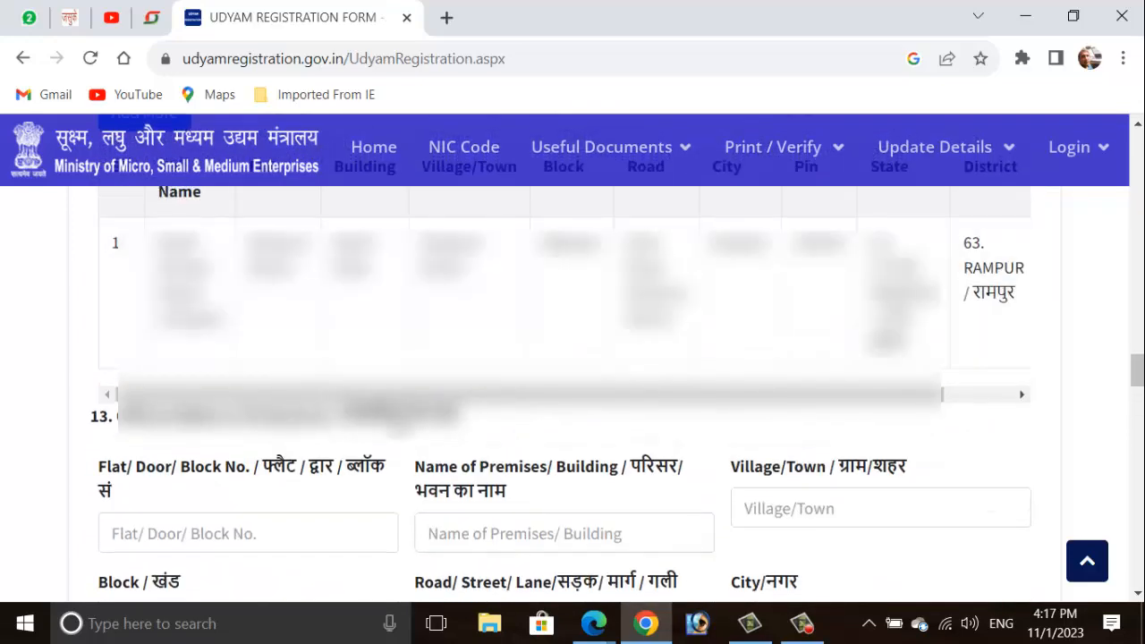
{"action": "scroll", "coordinate": [195, 413], "scroll_direction": "down", "scroll_amount": 1}
{"action": "left_click", "coordinate": [183, 429]}
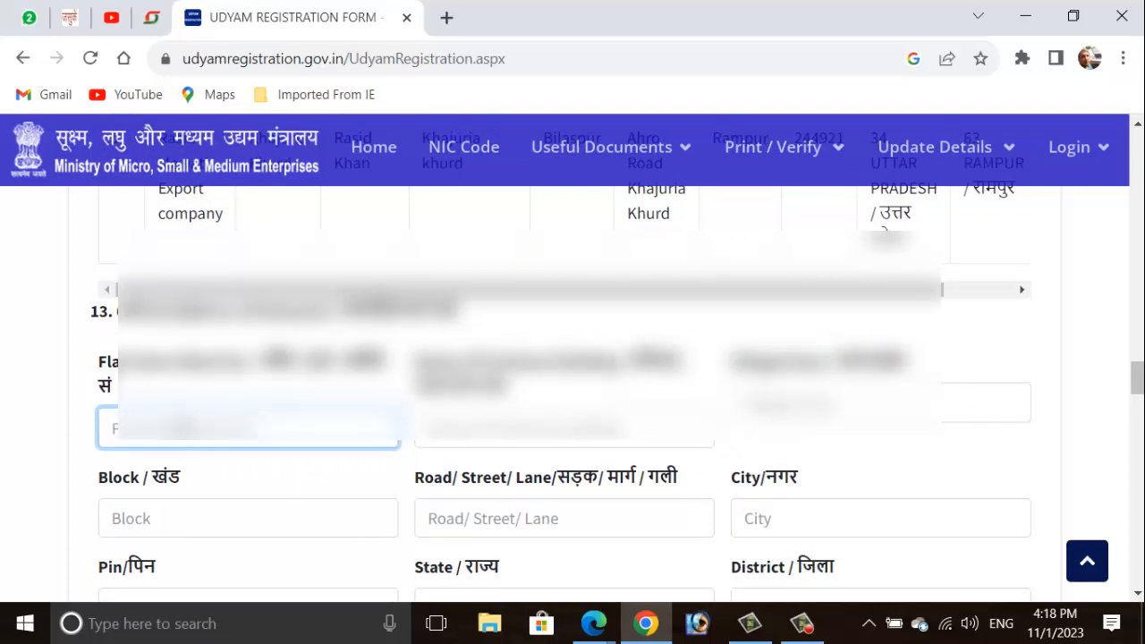
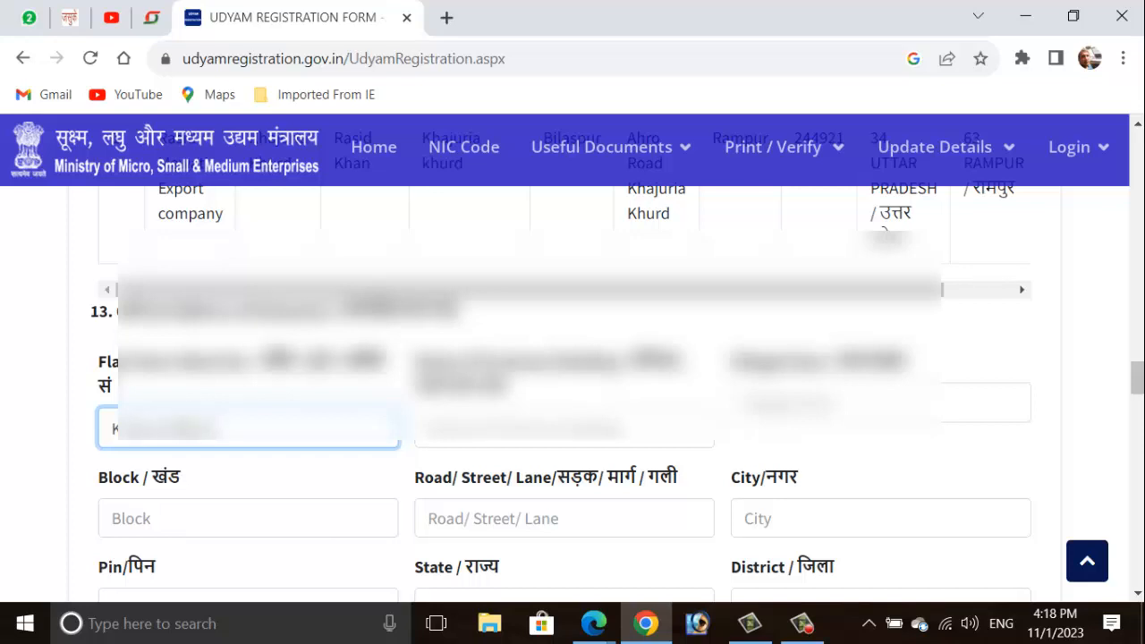
{"action": "left_click", "coordinate": [485, 429]}
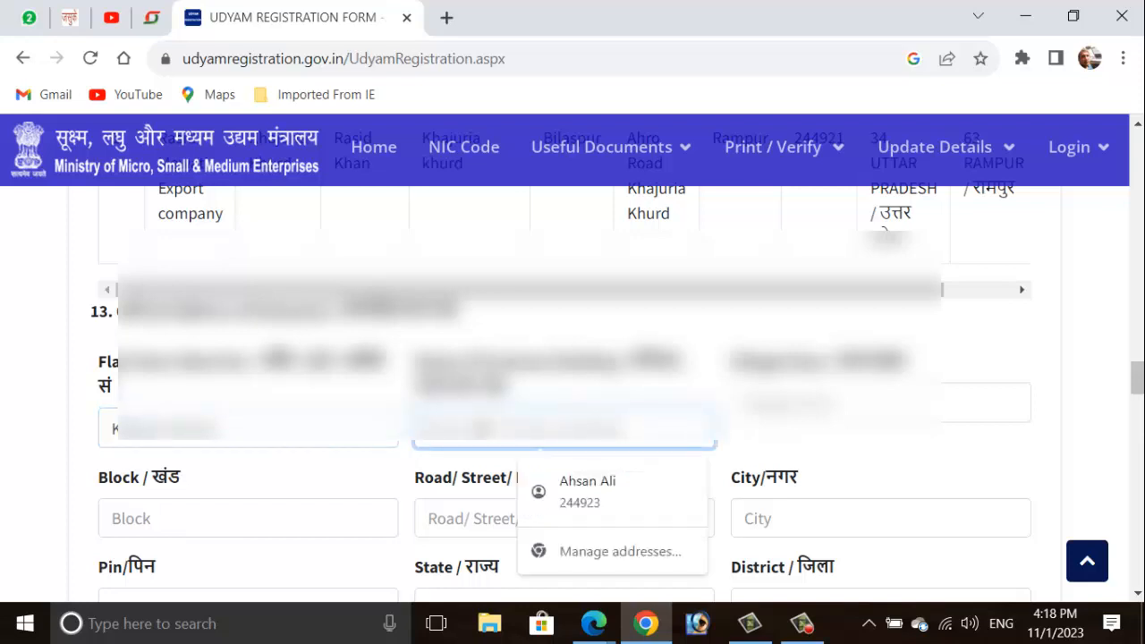
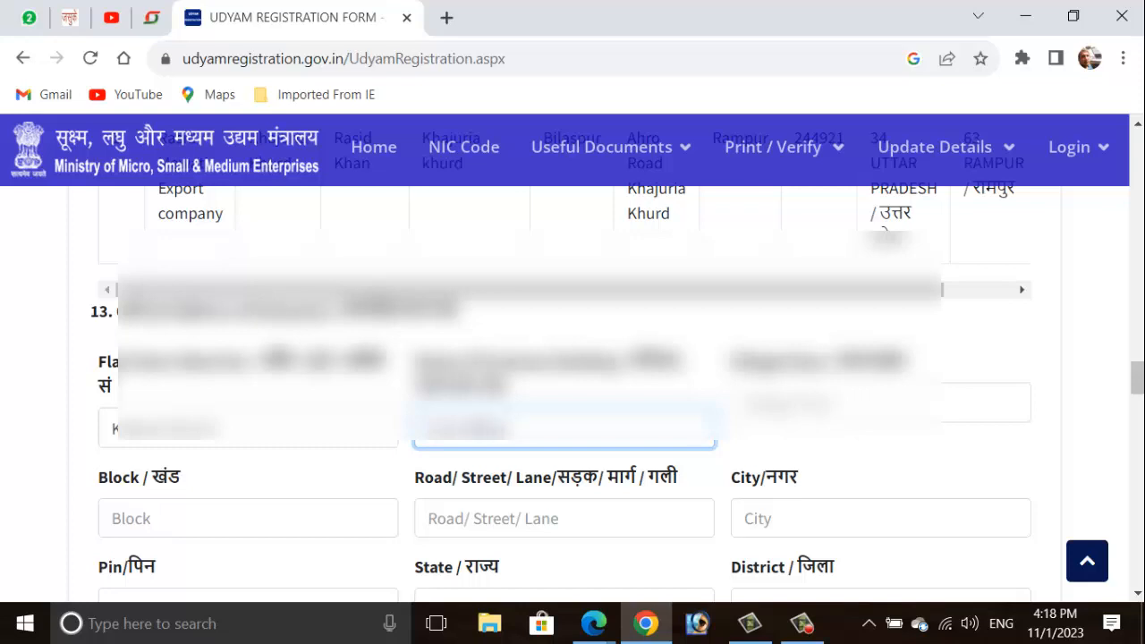
{"action": "left_click", "coordinate": [759, 417]}
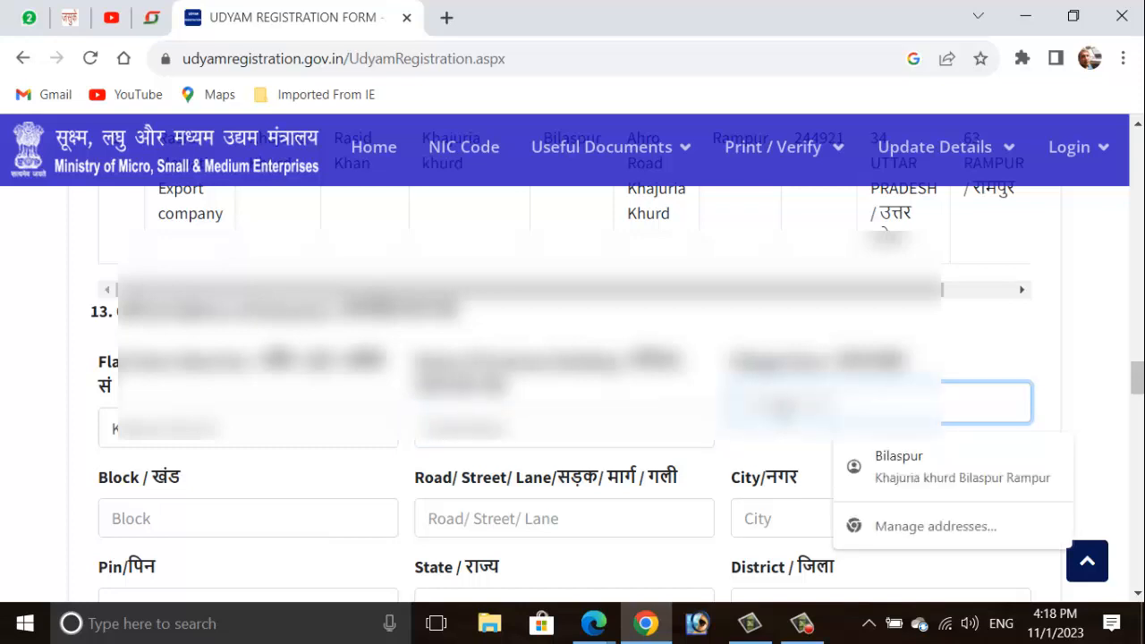
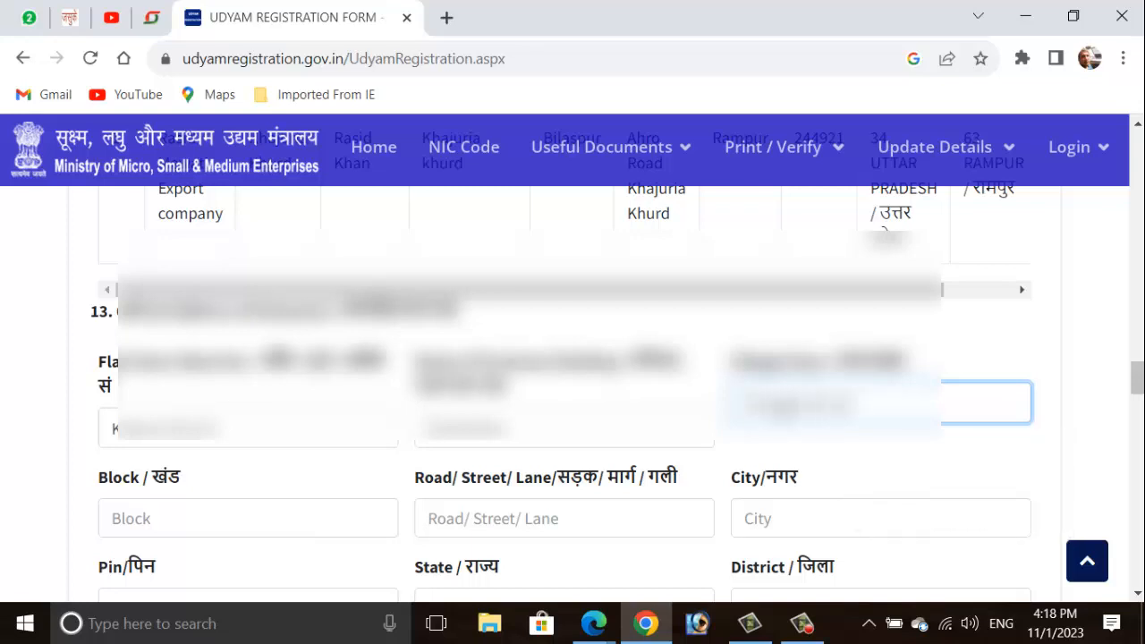
Enter the official address's block, road/street and city, plus Pin 244921.
{"action": "scroll", "coordinate": [635, 425], "scroll_direction": "down", "scroll_amount": 1}
{"action": "left_click", "coordinate": [181, 402]}
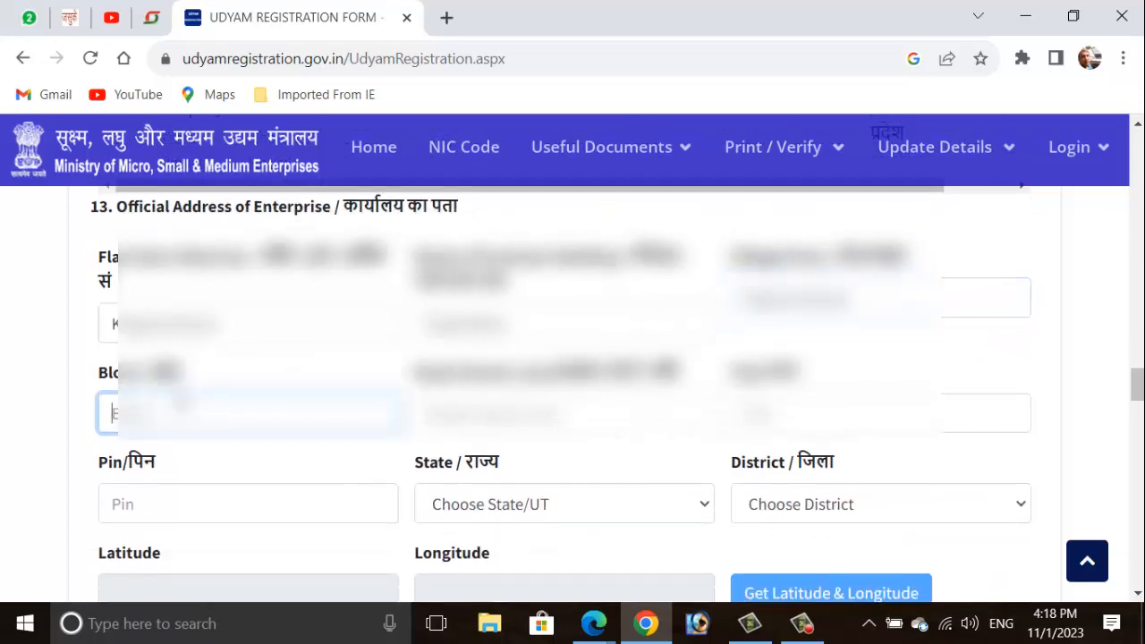
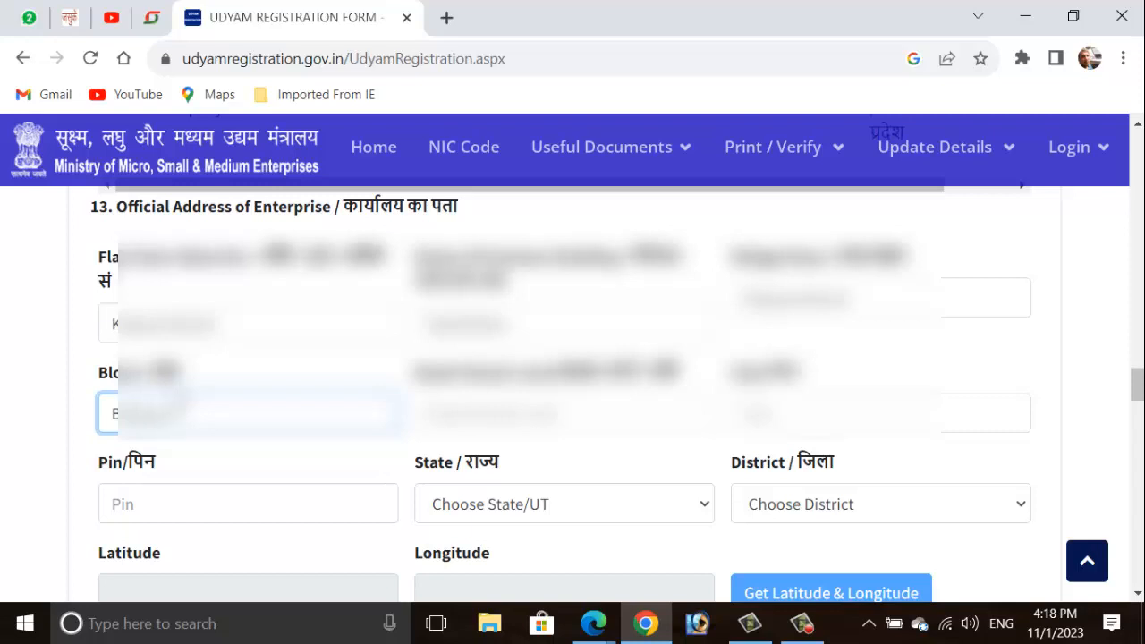
{"action": "left_click", "coordinate": [500, 415]}
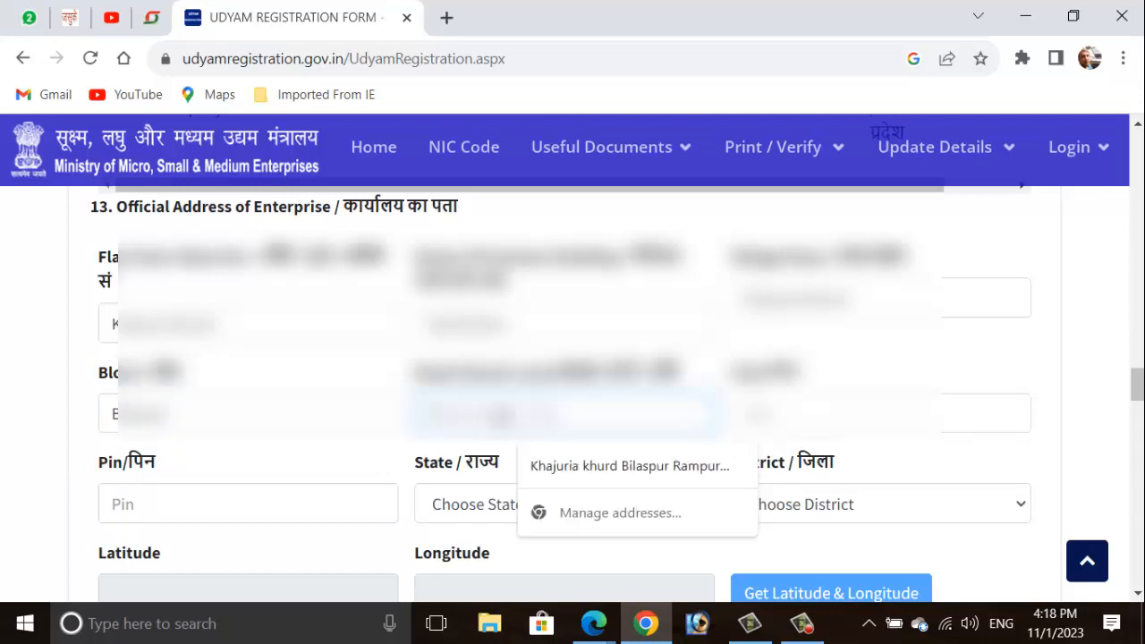
{"action": "type", "text": "B"}
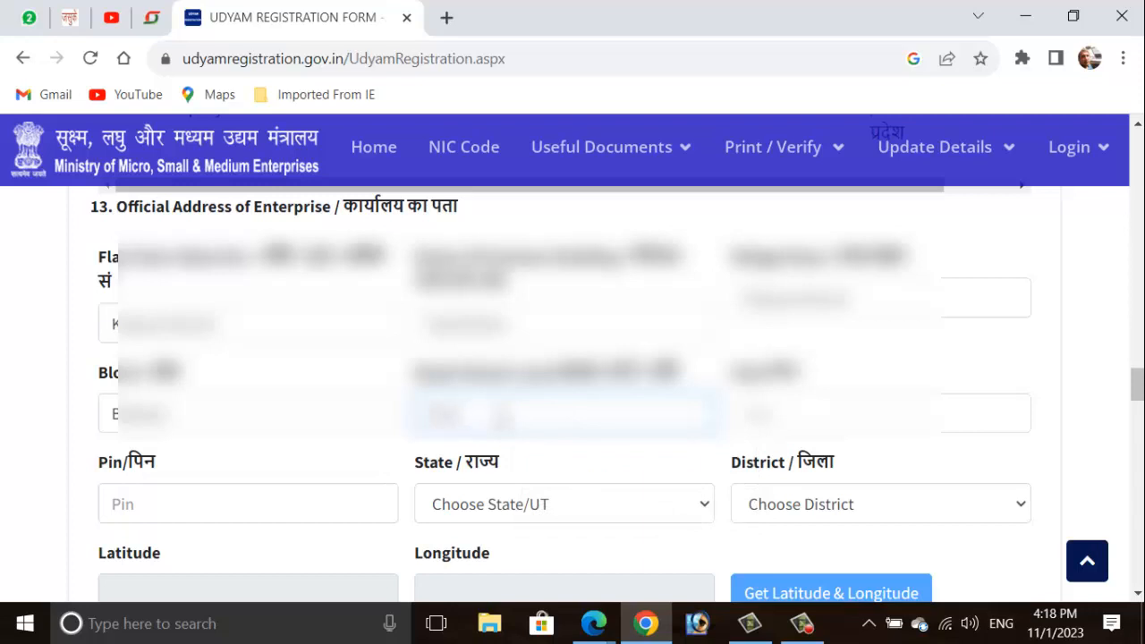
{"action": "type", "text": "aar Roadar"}
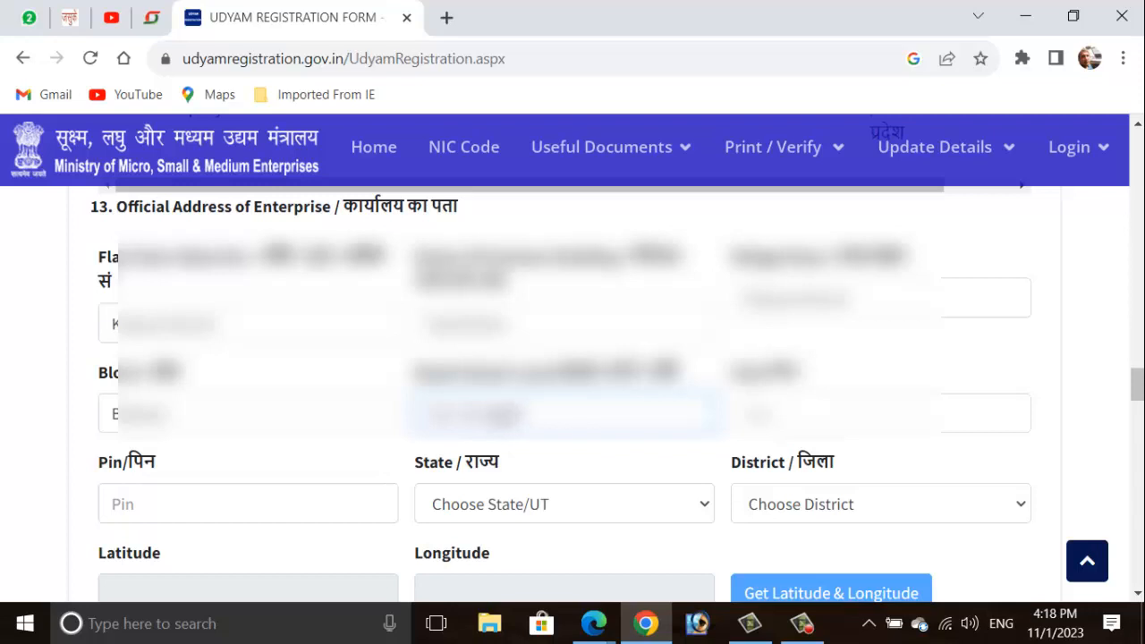
{"action": "type", "text": "a"}
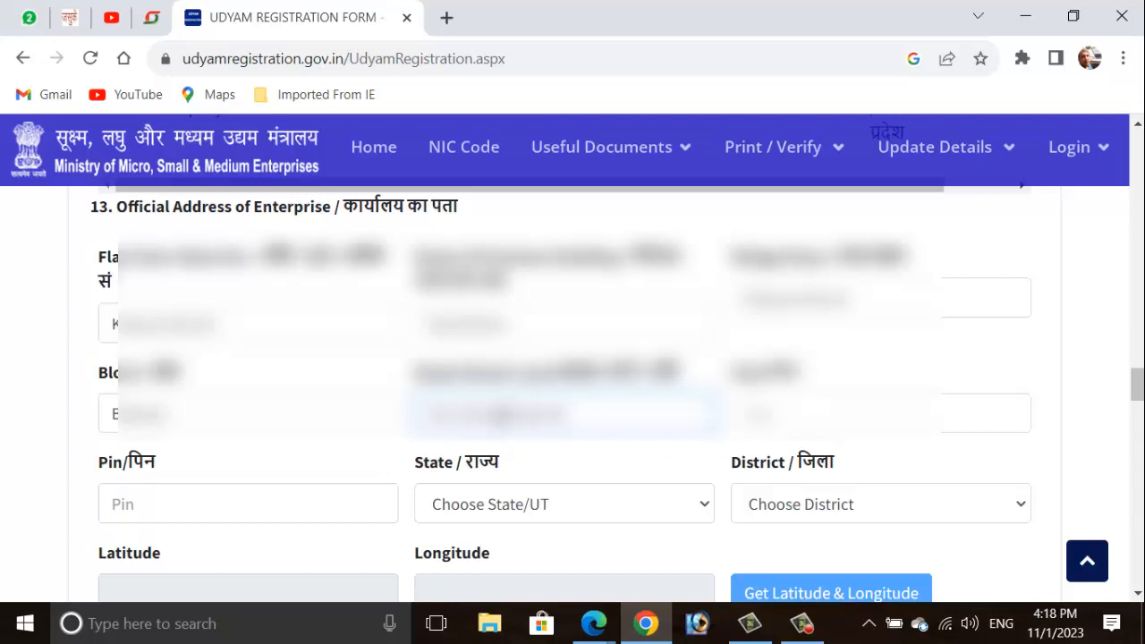
{"action": "type", "text": "a Road"}
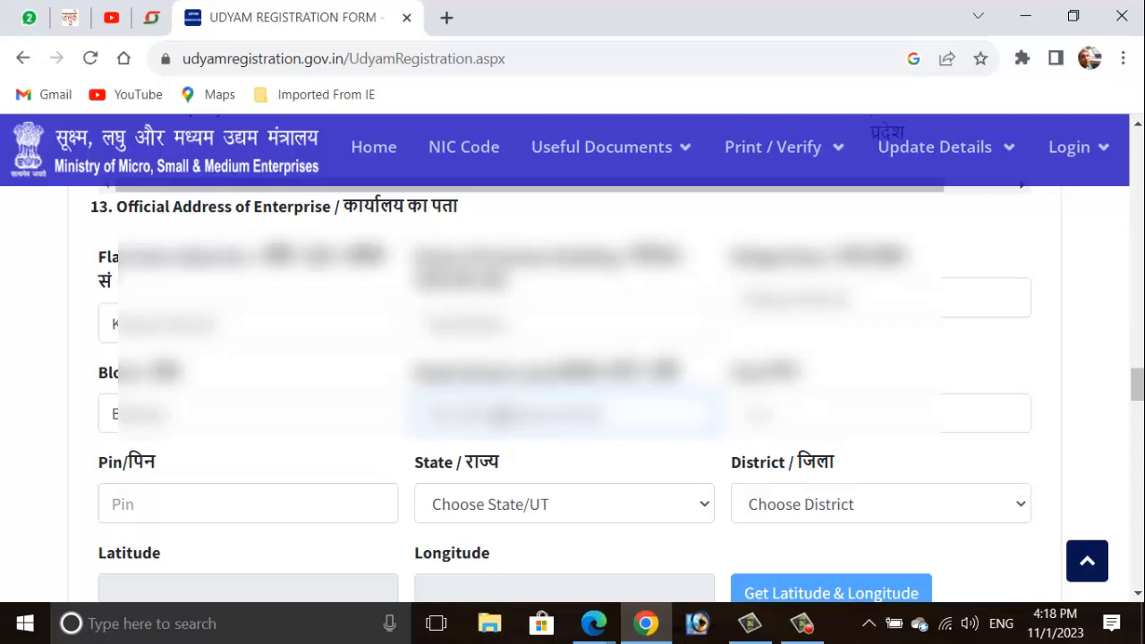
{"action": "left_click", "coordinate": [820, 408]}
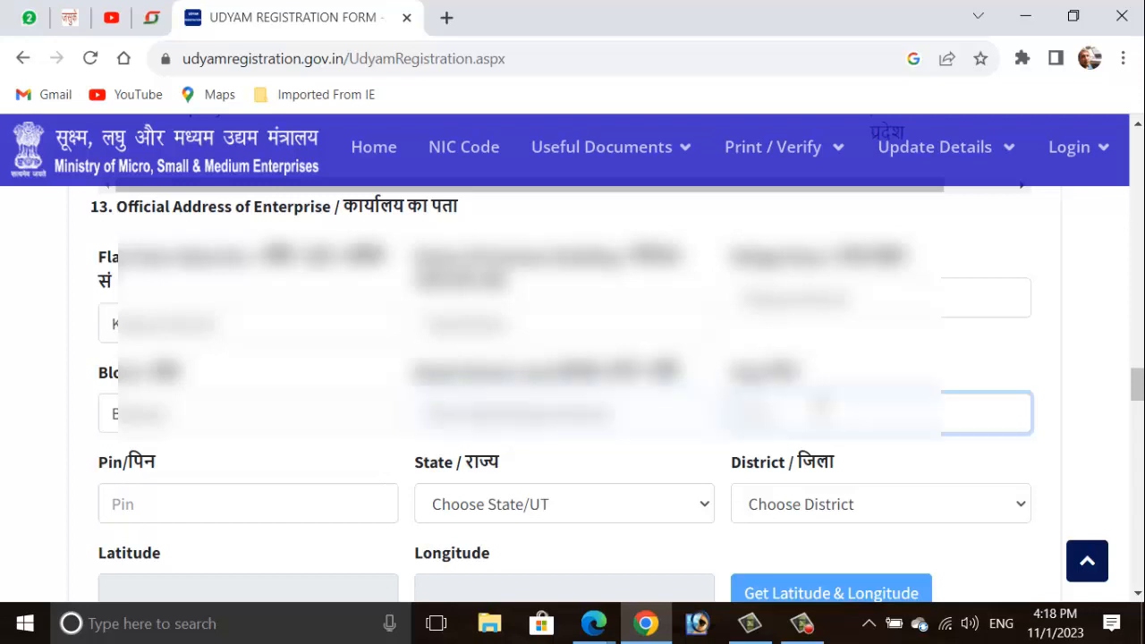
{"action": "type", "text": "Ramp"}
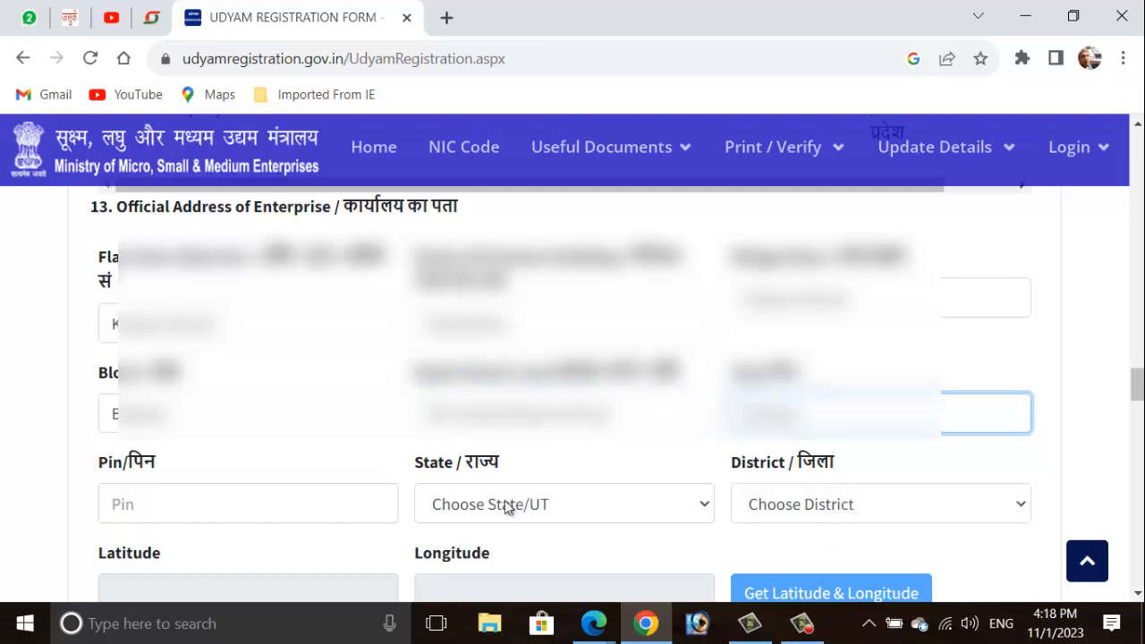
{"action": "left_click", "coordinate": [200, 498]}
{"action": "type", "text": "244921"}
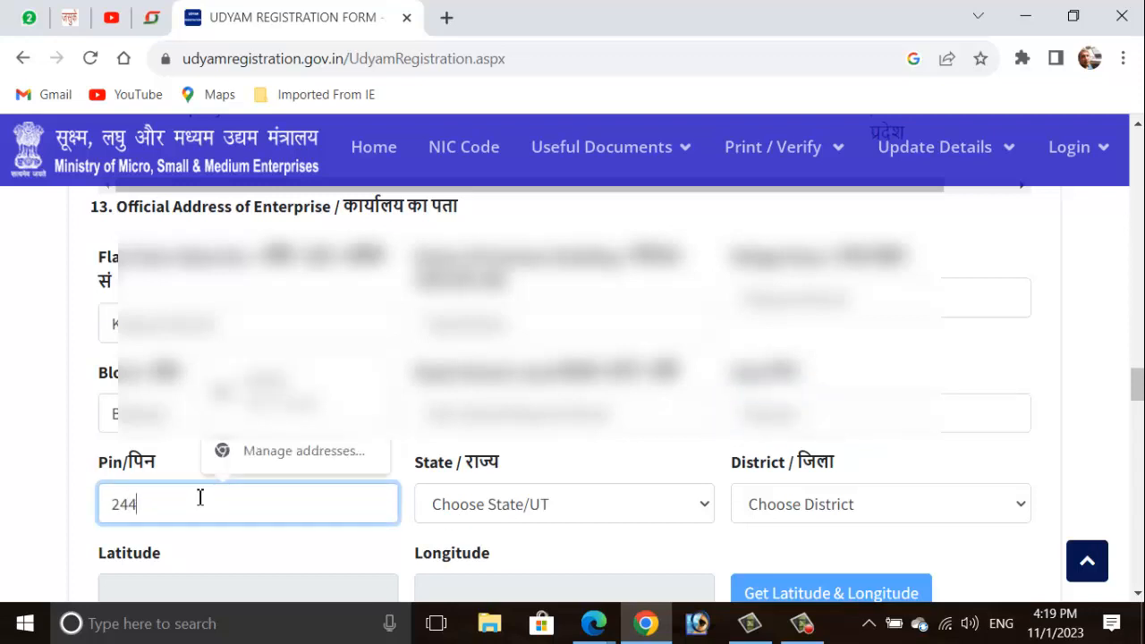
{"action": "left_click", "coordinate": [580, 512]}
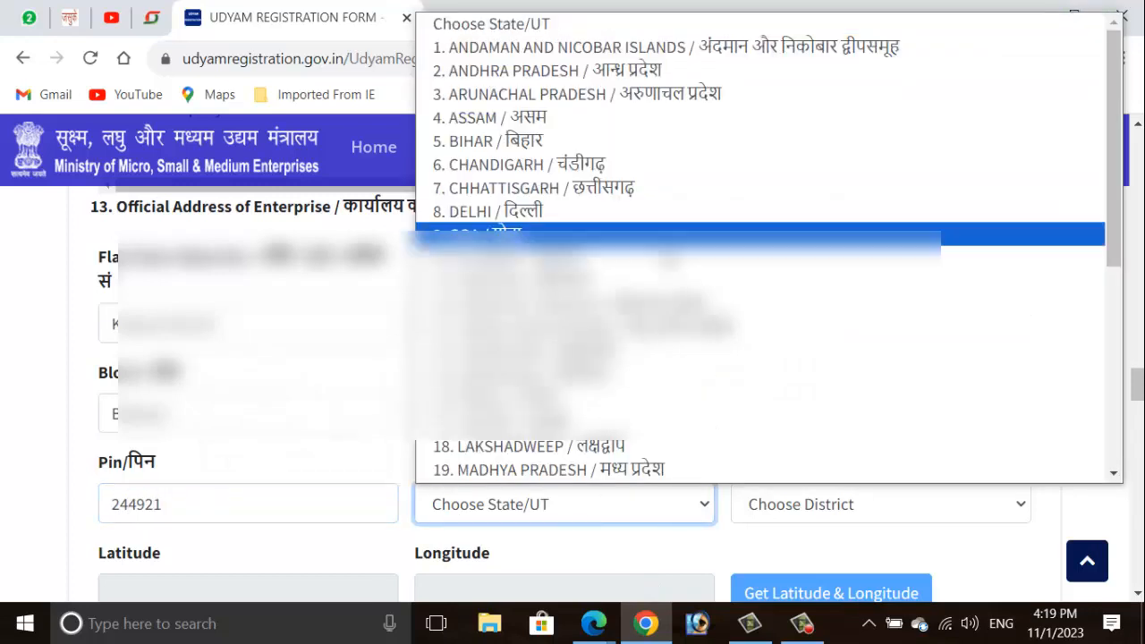
Choose UTTAR PRADESH as the office state.
{"action": "scroll", "coordinate": [760, 376], "scroll_direction": "down", "scroll_amount": 5}
{"action": "left_click", "coordinate": [827, 424]}
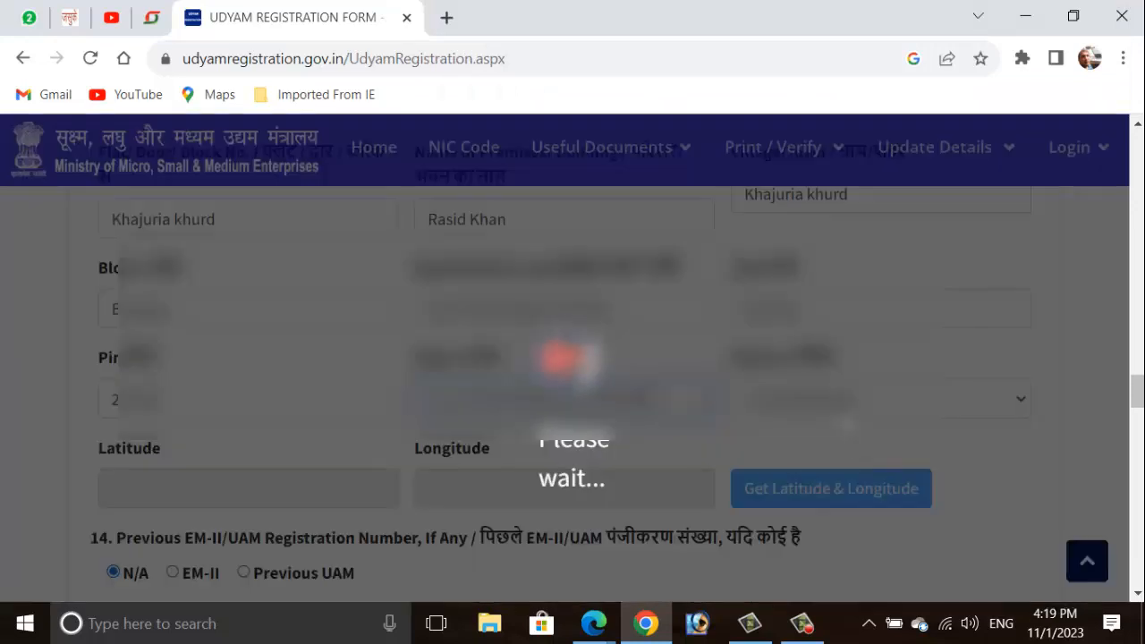
{"action": "scroll", "coordinate": [851, 468], "scroll_direction": "down", "scroll_amount": 3}
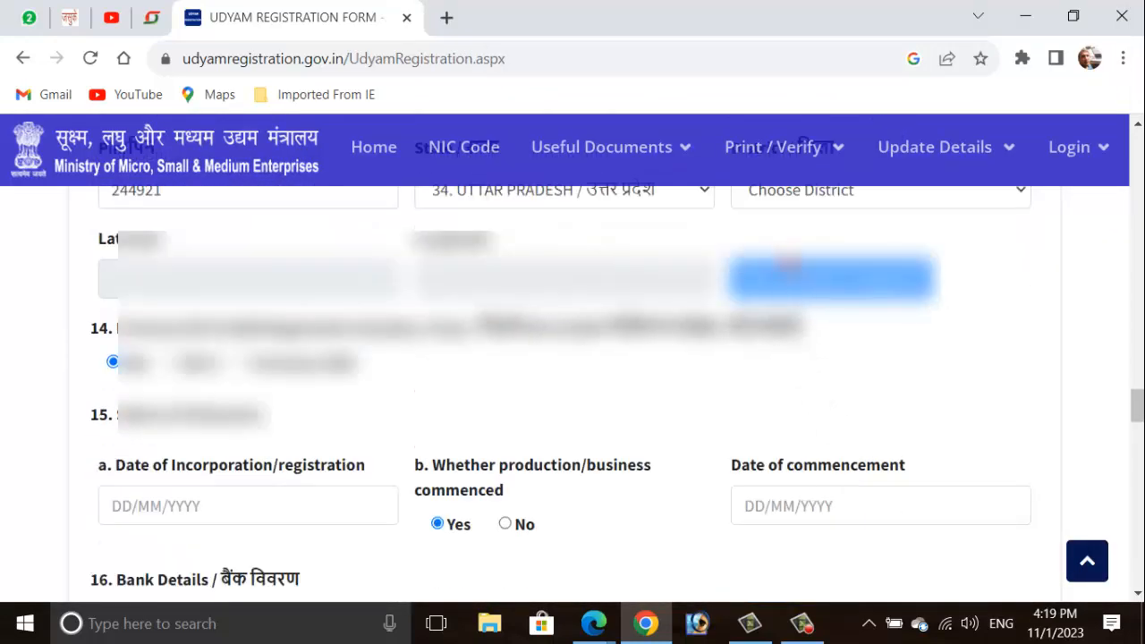
{"action": "scroll", "coordinate": [967, 323], "scroll_direction": "up", "scroll_amount": 1}
Set the district to 63. RAMPUR, correcting an initial SAHARANPUR selection.
{"action": "left_click", "coordinate": [895, 294]}
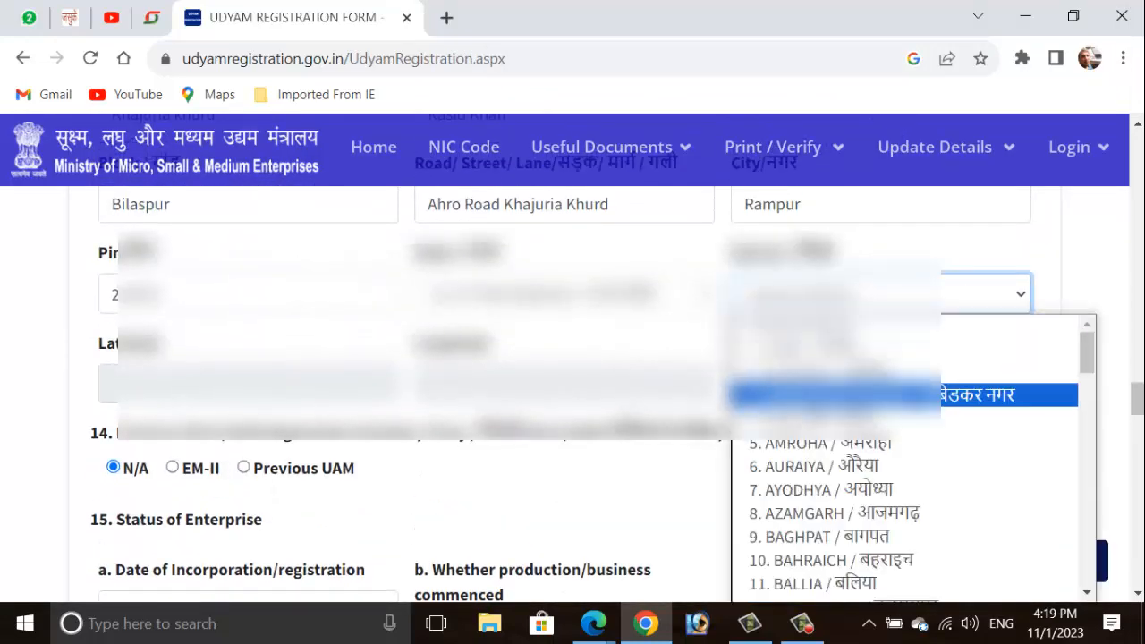
{"action": "scroll", "coordinate": [904, 442], "scroll_direction": "down", "scroll_amount": 9}
{"action": "scroll", "coordinate": [904, 442], "scroll_direction": "up", "scroll_amount": 5}
{"action": "scroll", "coordinate": [904, 448], "scroll_direction": "down", "scroll_amount": 12}
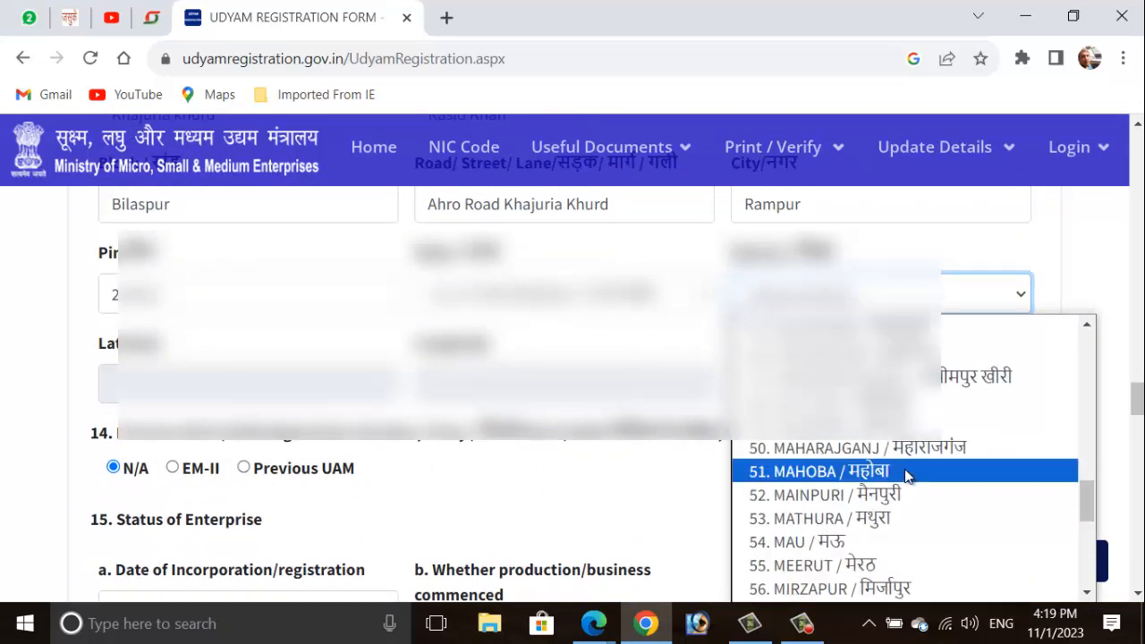
{"action": "scroll", "coordinate": [1012, 486], "scroll_direction": "up", "scroll_amount": 1}
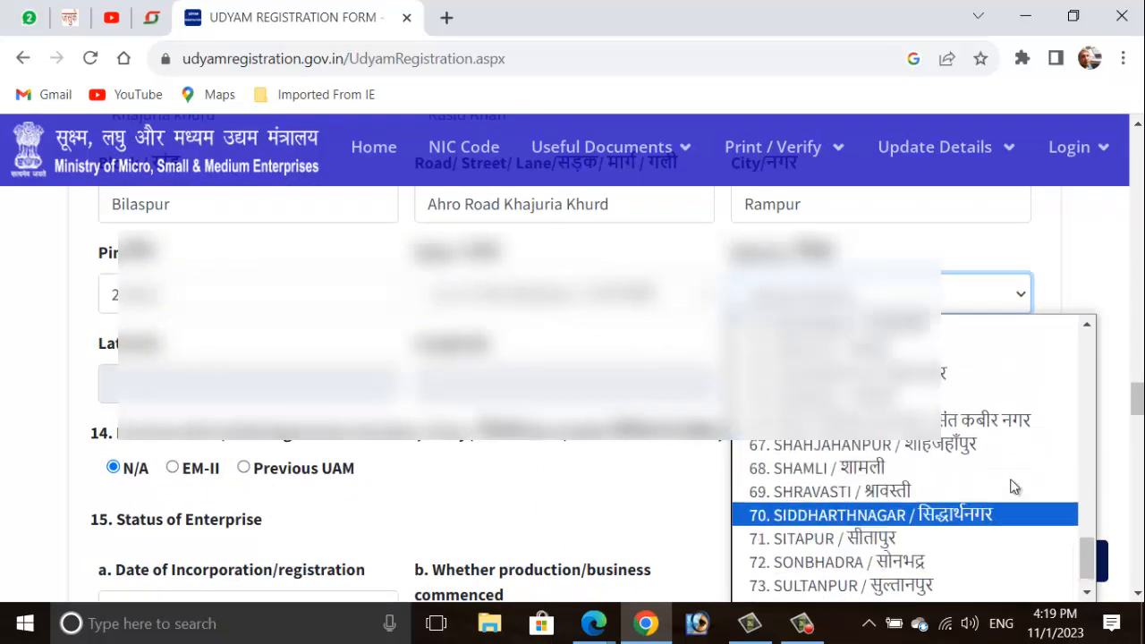
{"action": "scroll", "coordinate": [1012, 501], "scroll_direction": "down", "scroll_amount": 1}
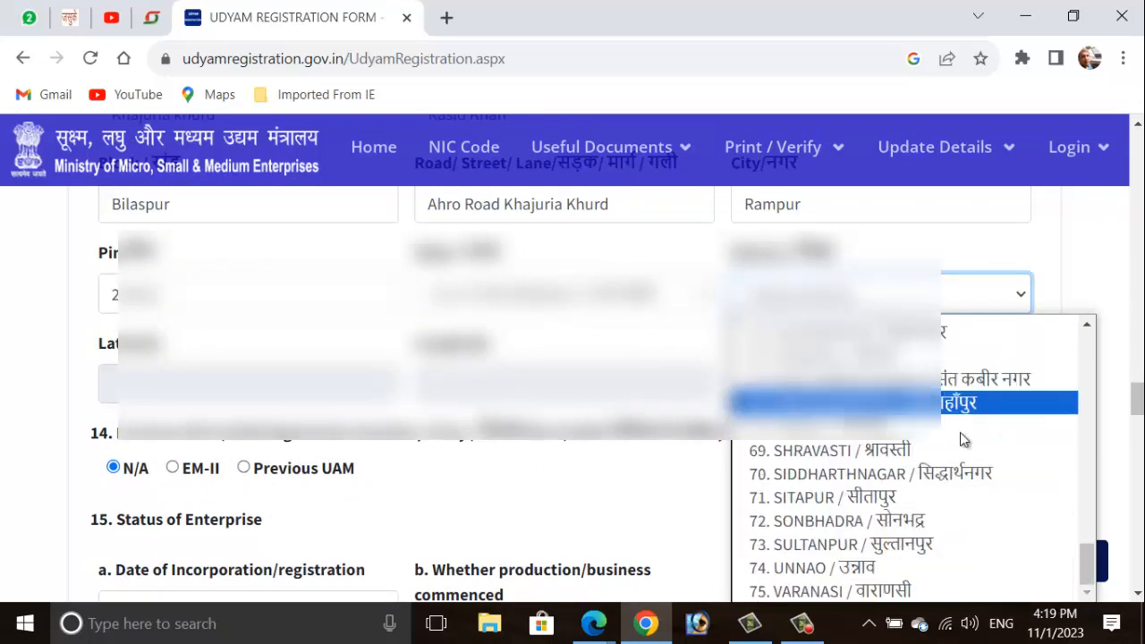
{"action": "scroll", "coordinate": [940, 461], "scroll_direction": "up", "scroll_amount": 9}
{"action": "scroll", "coordinate": [929, 467], "scroll_direction": "up", "scroll_amount": 6}
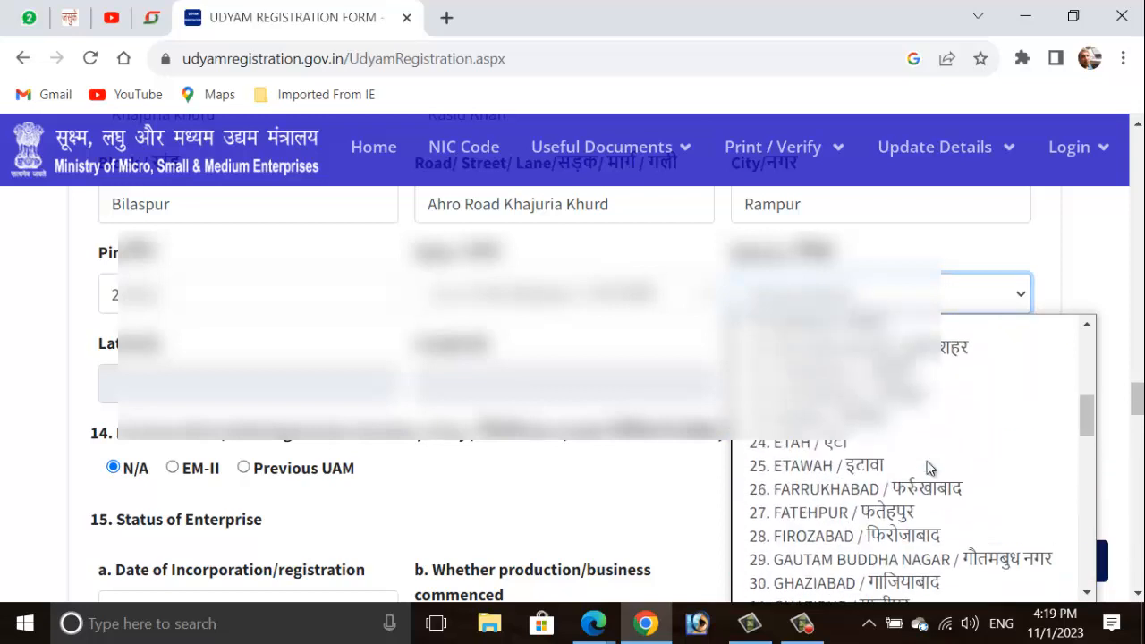
{"action": "scroll", "coordinate": [931, 461], "scroll_direction": "up", "scroll_amount": 2}
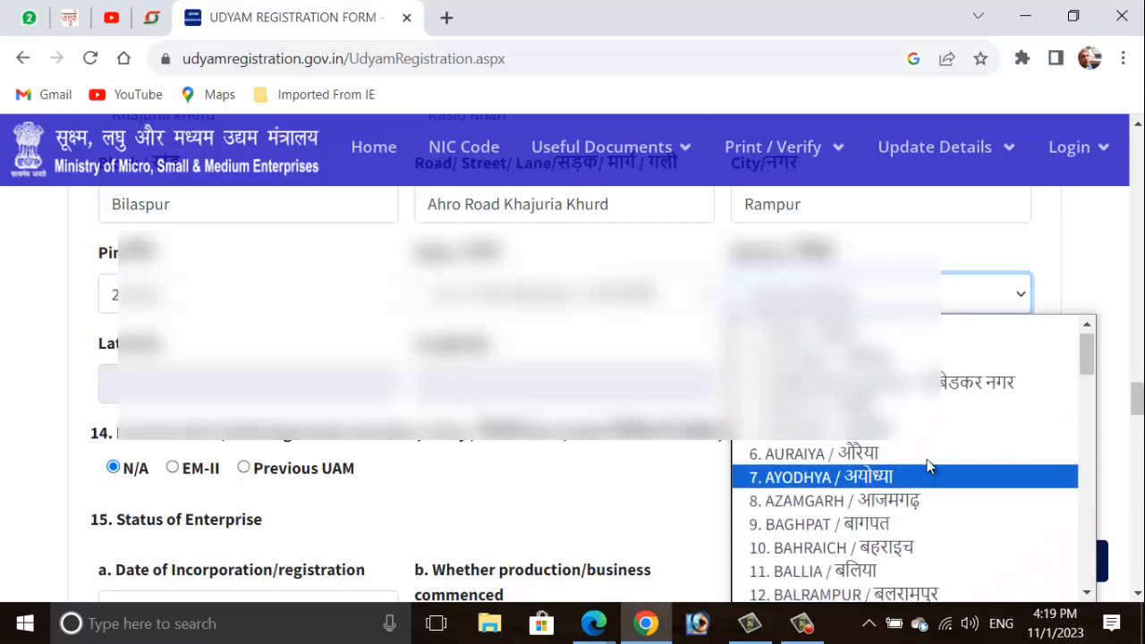
{"action": "scroll", "coordinate": [966, 447], "scroll_direction": "down", "scroll_amount": 1}
{"action": "scroll", "coordinate": [965, 453], "scroll_direction": "down", "scroll_amount": 15}
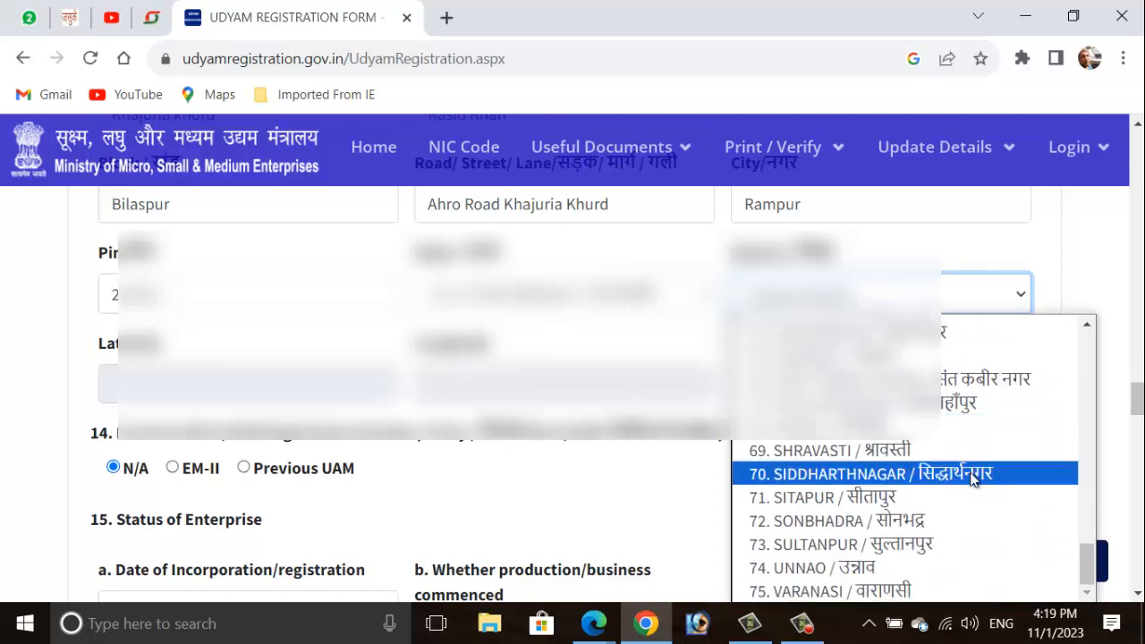
{"action": "scroll", "coordinate": [1090, 548], "scroll_direction": "up", "scroll_amount": 1}
{"action": "left_click_drag", "start_coordinate": [1089, 542], "coordinate": [1092, 544]}
{"action": "left_click", "coordinate": [894, 429]}
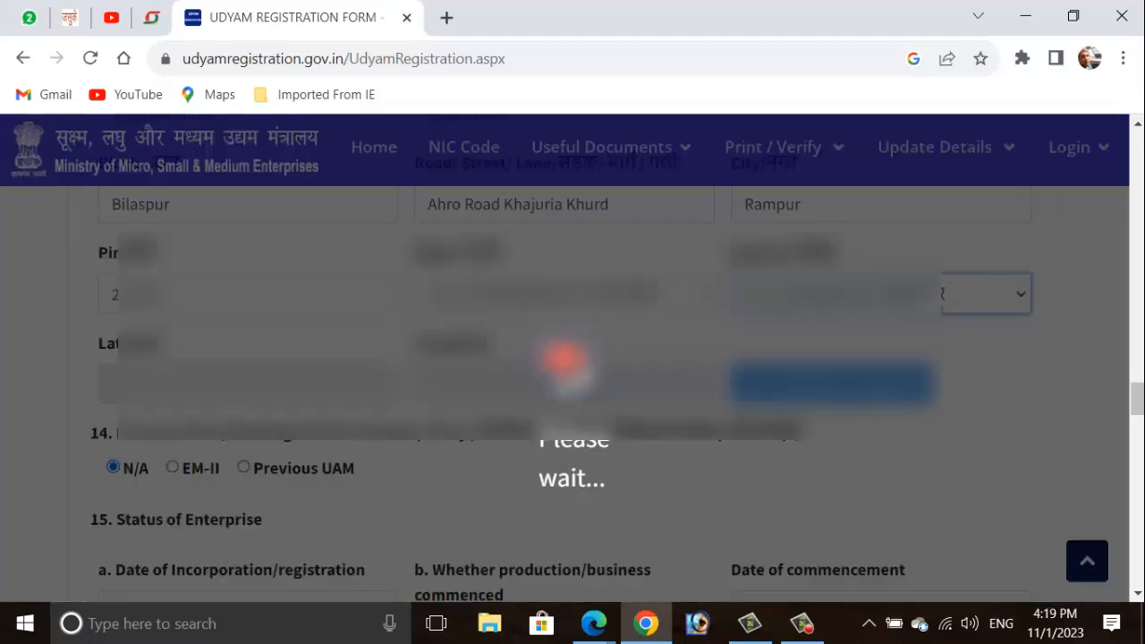
{"action": "left_click", "coordinate": [904, 296]}
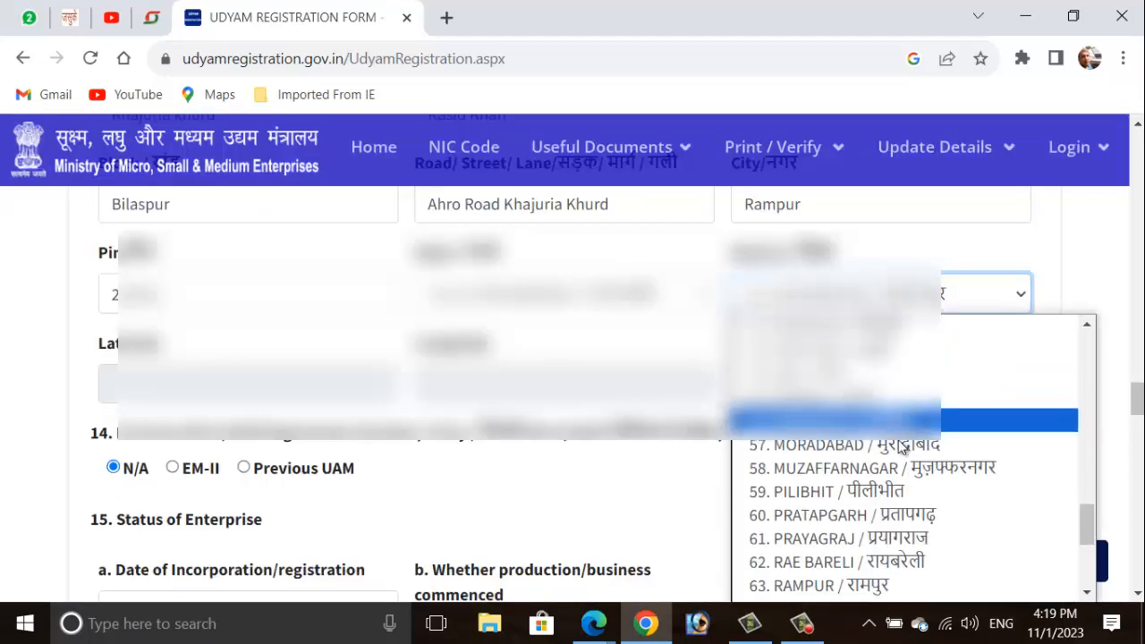
{"action": "scroll", "coordinate": [857, 480], "scroll_direction": "down", "scroll_amount": 3}
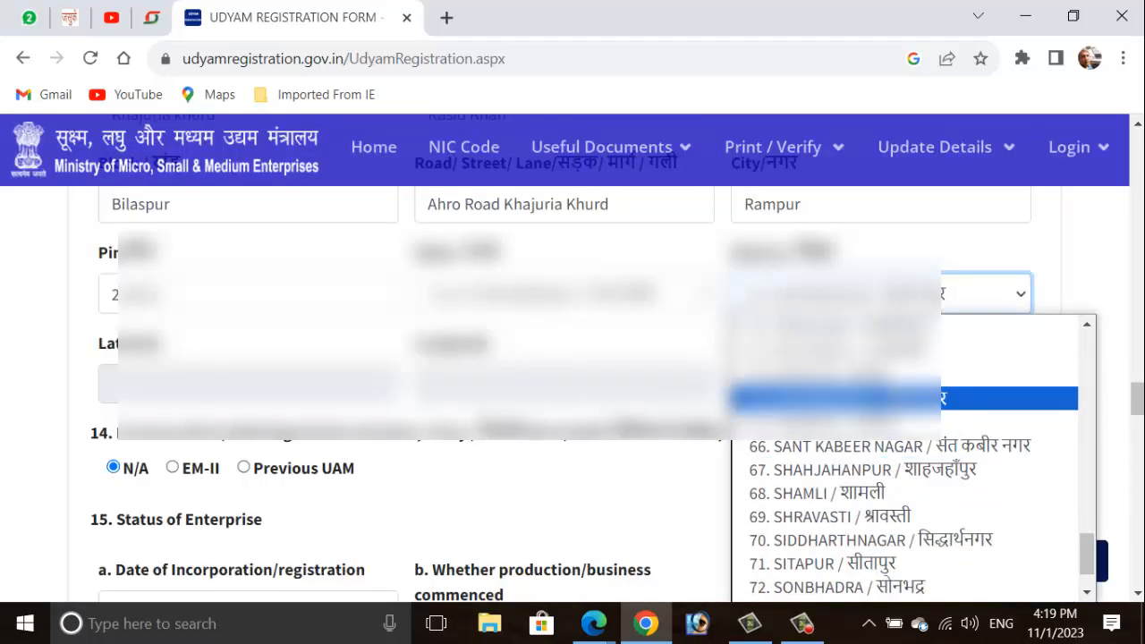
{"action": "left_click", "coordinate": [872, 377]}
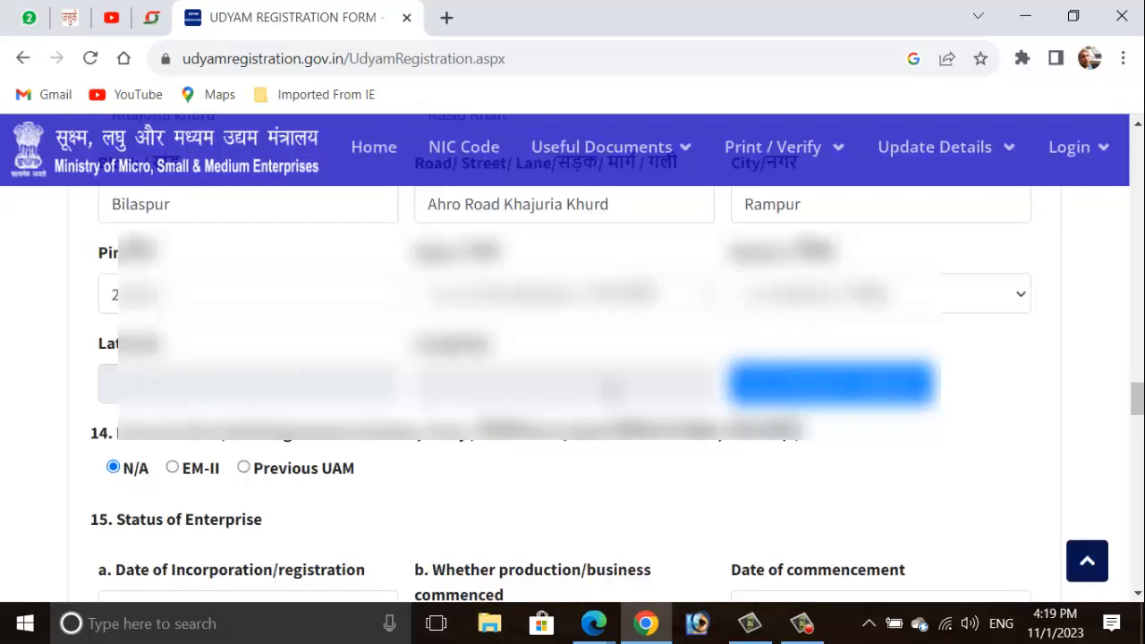
{"action": "left_click", "coordinate": [830, 399]}
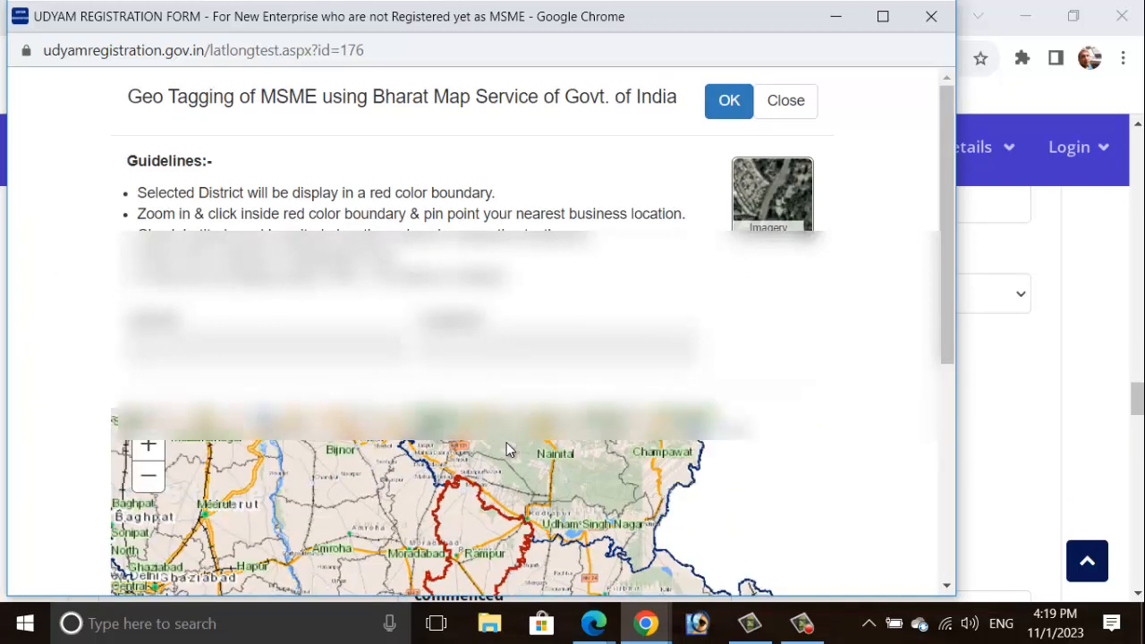
Pin the business location on the geo-tagging map and confirm it with OK.
{"action": "left_click_drag", "start_coordinate": [952, 244], "coordinate": [940, 514]}
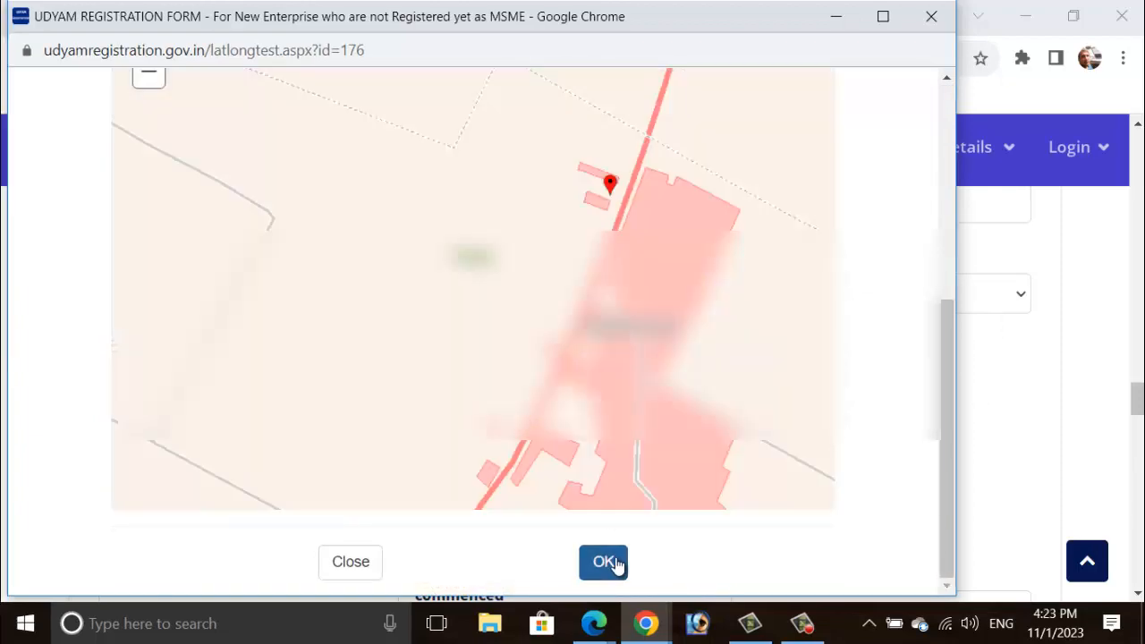
{"action": "left_click", "coordinate": [614, 564]}
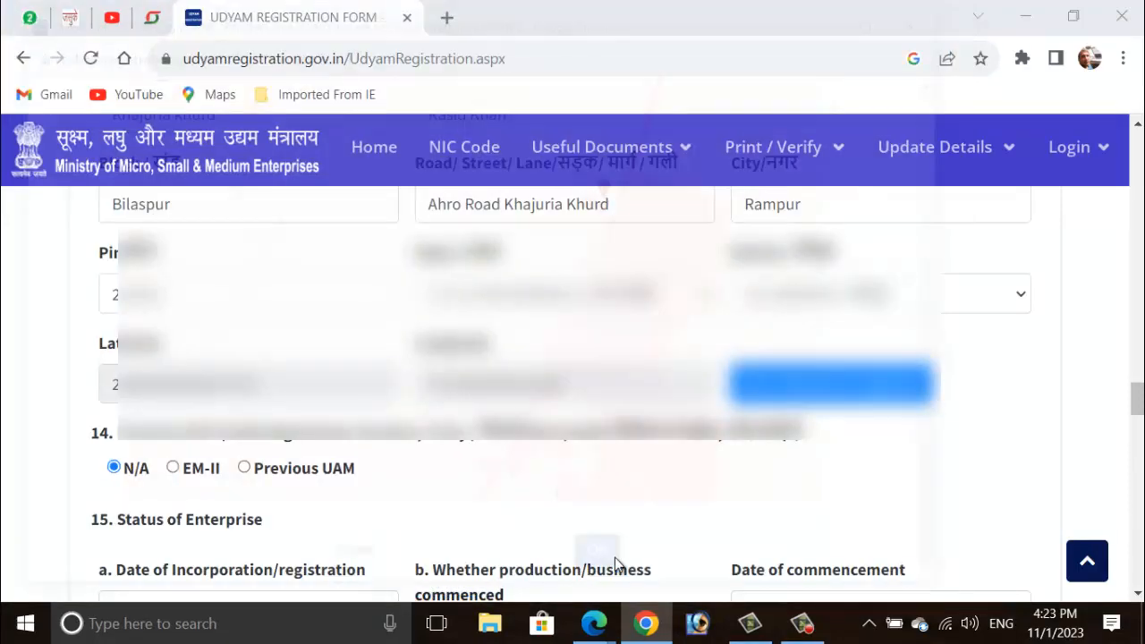
Enter the Date of Incorporation/registration in section 15.
{"action": "scroll", "coordinate": [624, 399], "scroll_direction": "down", "scroll_amount": 2}
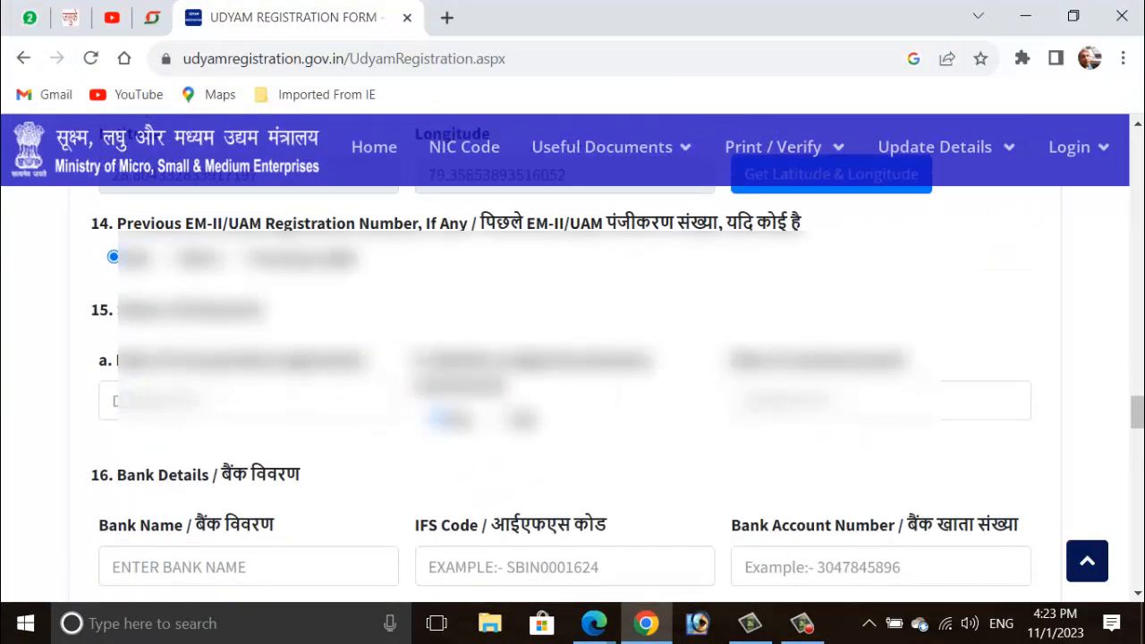
{"action": "scroll", "coordinate": [541, 365], "scroll_direction": "up", "scroll_amount": 2}
{"action": "scroll", "coordinate": [537, 367], "scroll_direction": "down", "scroll_amount": 4}
{"action": "scroll", "coordinate": [499, 372], "scroll_direction": "up", "scroll_amount": 2}
{"action": "scroll", "coordinate": [446, 340], "scroll_direction": "up", "scroll_amount": 1}
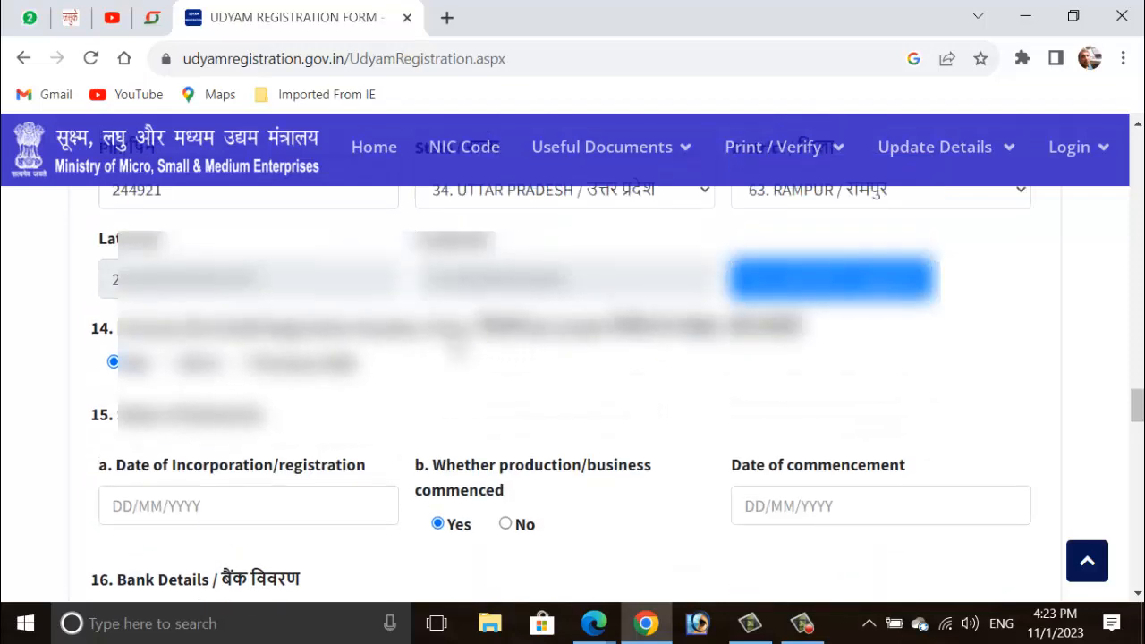
{"action": "scroll", "coordinate": [448, 344], "scroll_direction": "down", "scroll_amount": 1}
{"action": "scroll", "coordinate": [452, 333], "scroll_direction": "down", "scroll_amount": 2}
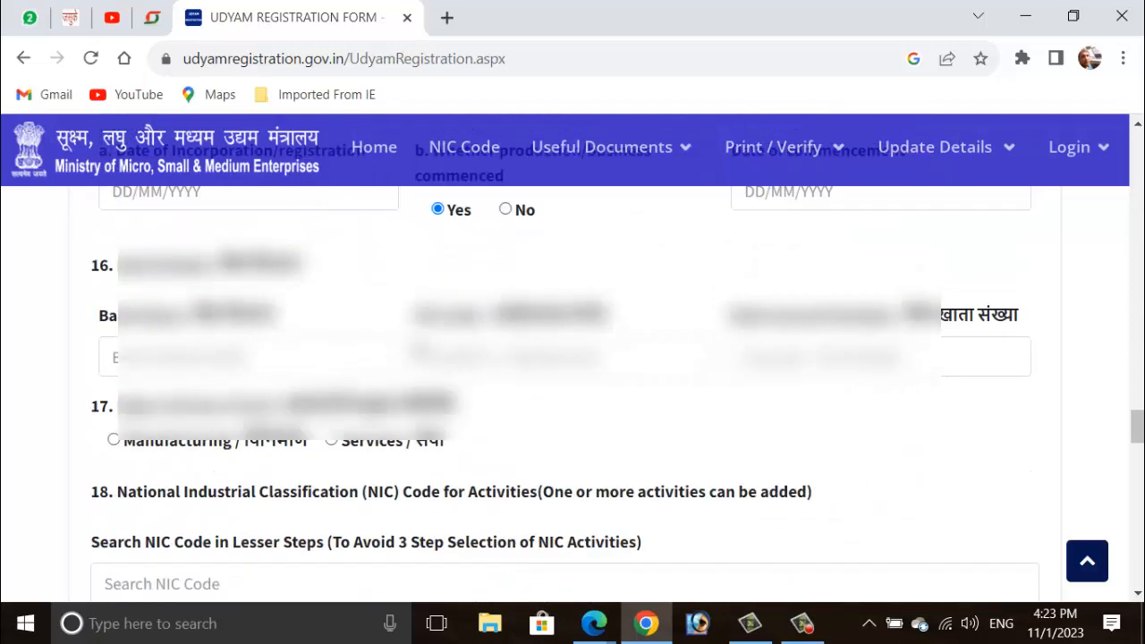
{"action": "scroll", "coordinate": [451, 336], "scroll_direction": "up", "scroll_amount": 2}
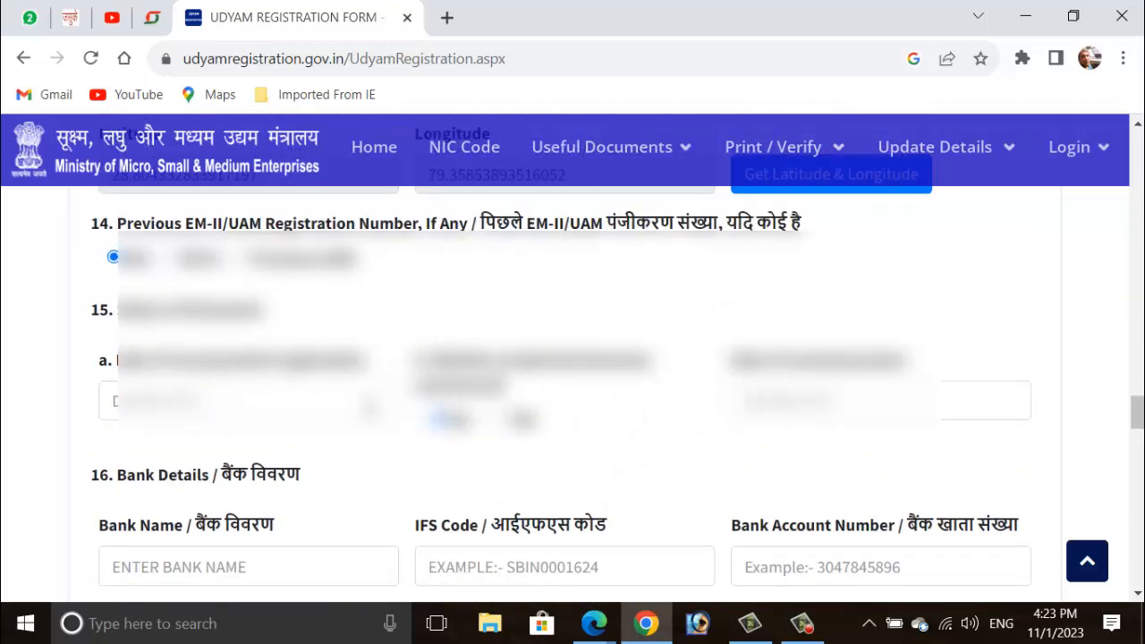
{"action": "scroll", "coordinate": [324, 386], "scroll_direction": "down", "scroll_amount": 1}
{"action": "left_click", "coordinate": [147, 297]}
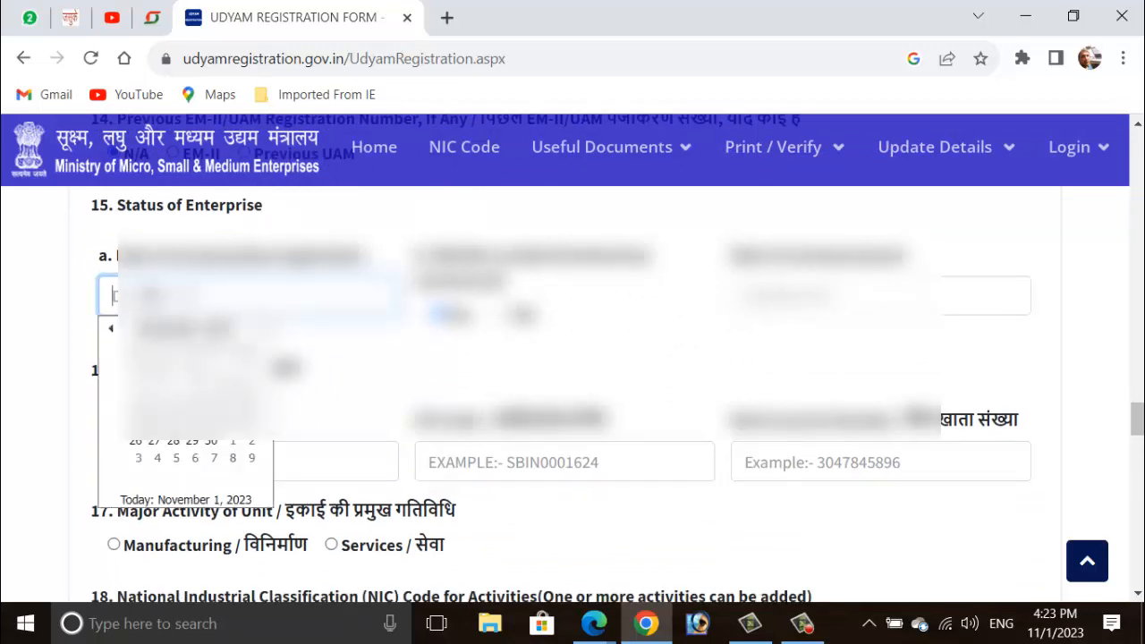
{"action": "left_click_drag", "start_coordinate": [47, 315], "coordinate": [154, 296]}
{"action": "left_click", "coordinate": [145, 295]}
{"action": "type", "text": "0"}
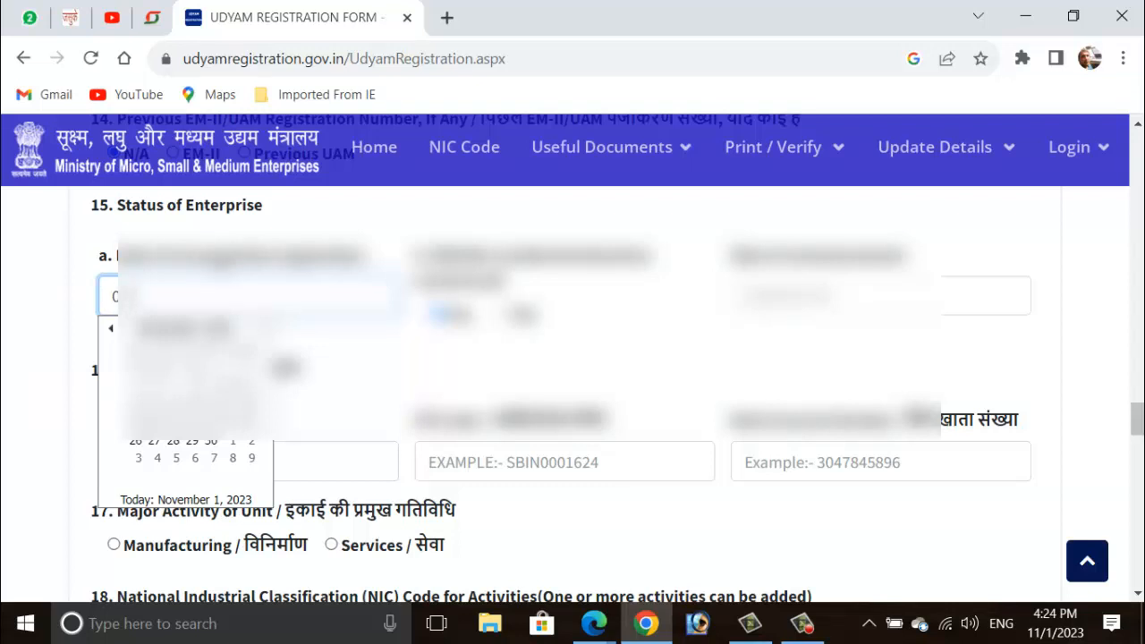
{"action": "type", "text": "0420"}
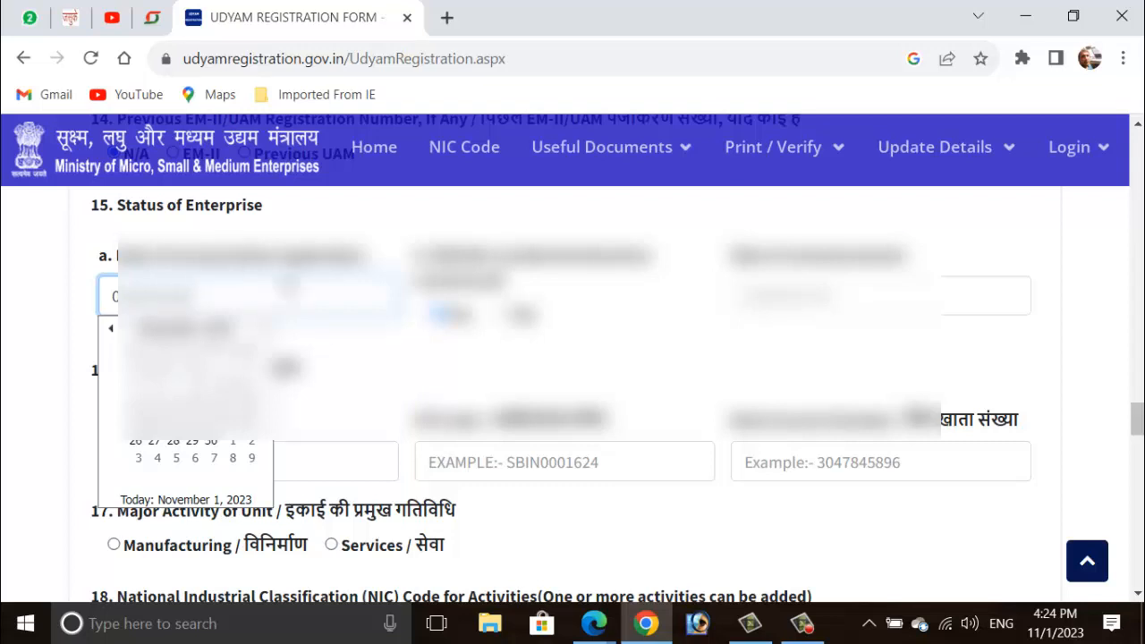
{"action": "left_click", "coordinate": [453, 365]}
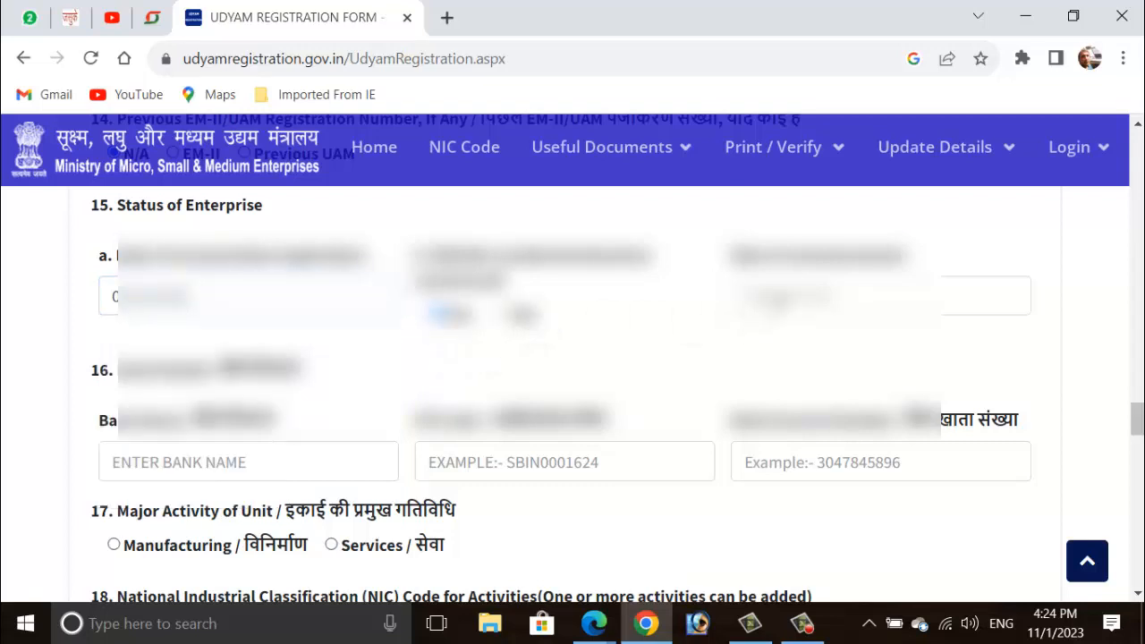
Enter the Date of commencement, with year 2023.
{"action": "left_click", "coordinate": [777, 304]}
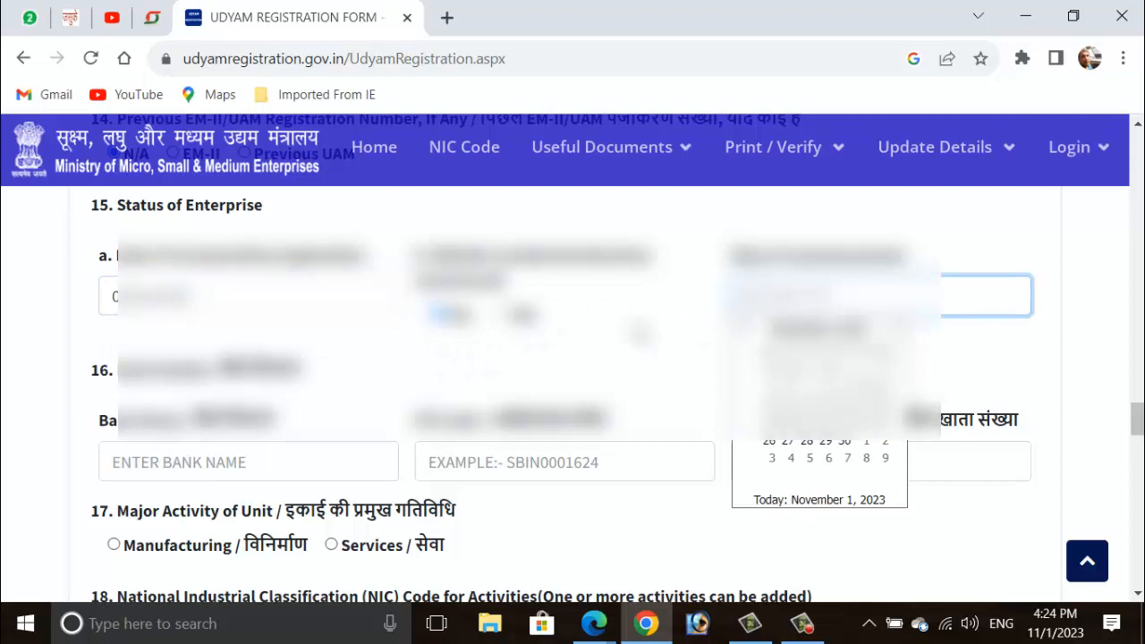
{"action": "left_click", "coordinate": [333, 350]}
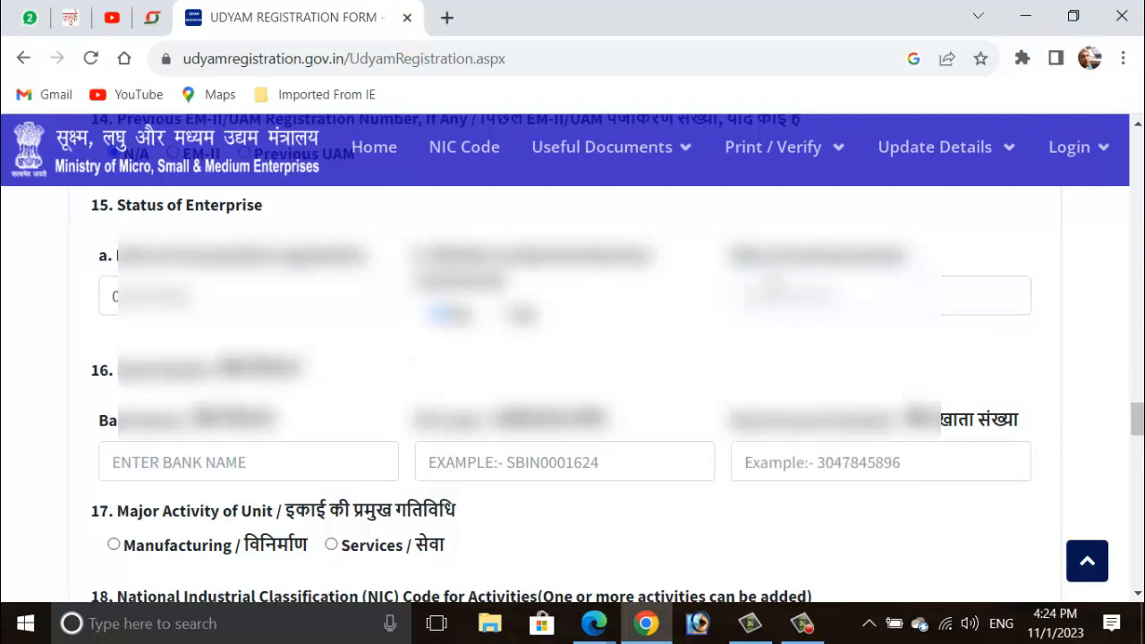
{"action": "left_click", "coordinate": [771, 293]}
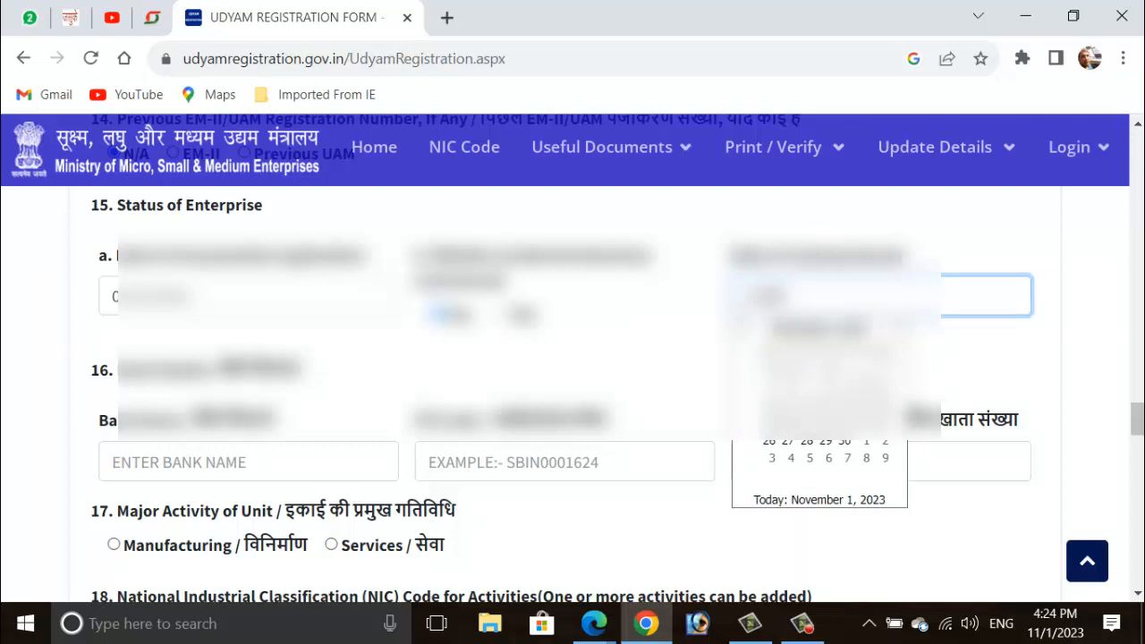
{"action": "type", "text": "2023"}
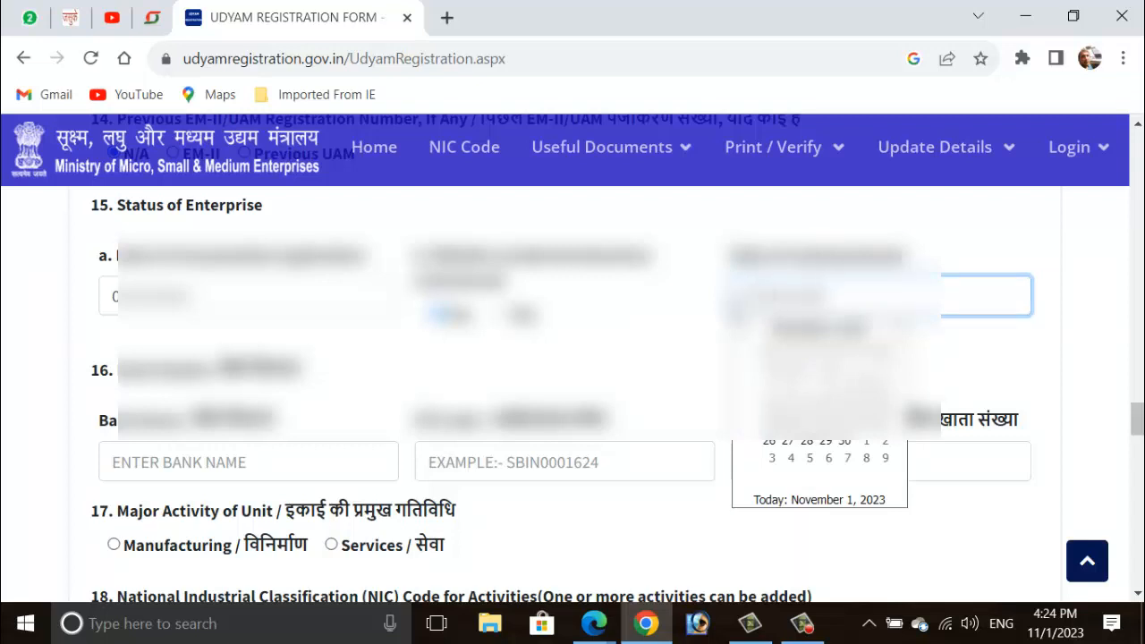
{"action": "left_click", "coordinate": [635, 329]}
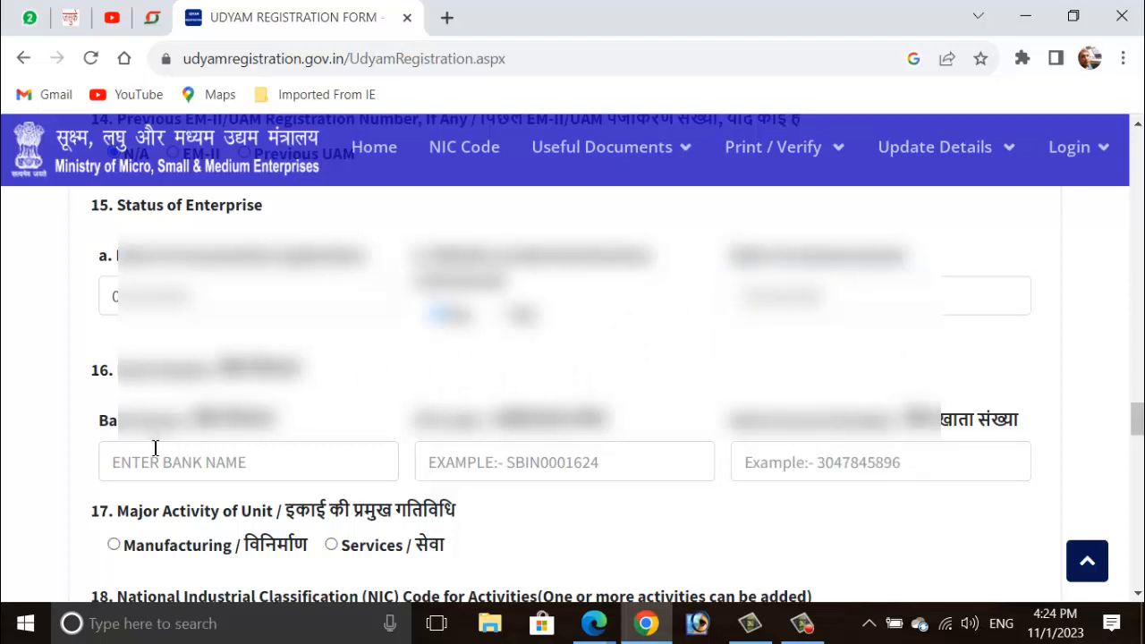
{"action": "scroll", "coordinate": [153, 450], "scroll_direction": "down", "scroll_amount": 2}
Enter the bank name in the bank details row.
{"action": "left_click", "coordinate": [133, 253]}
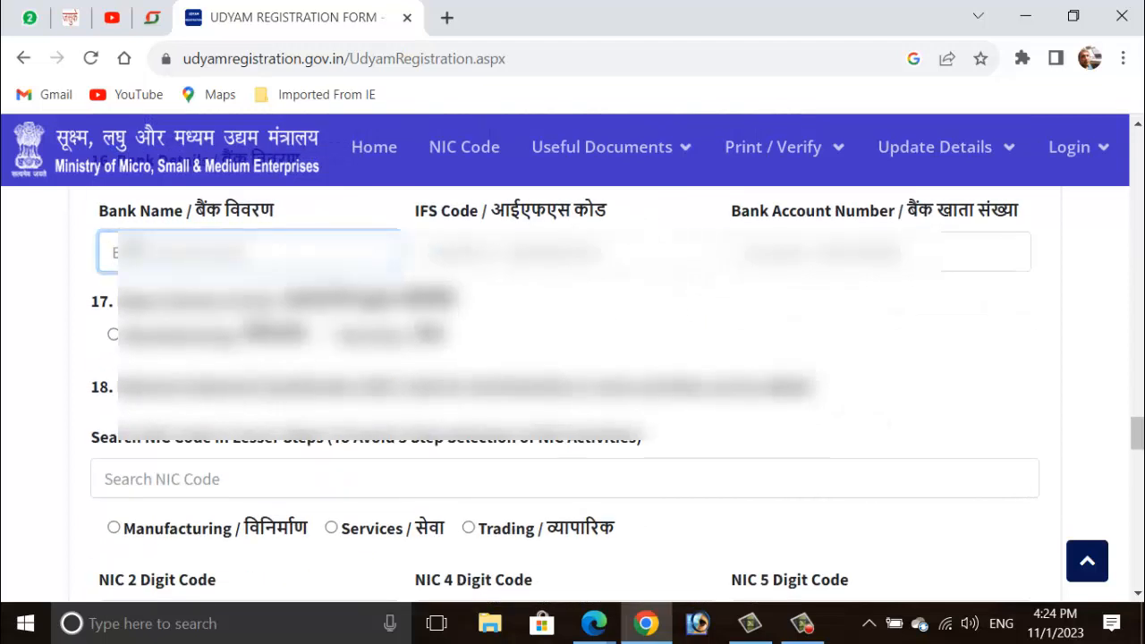
{"action": "type", "text": "N"}
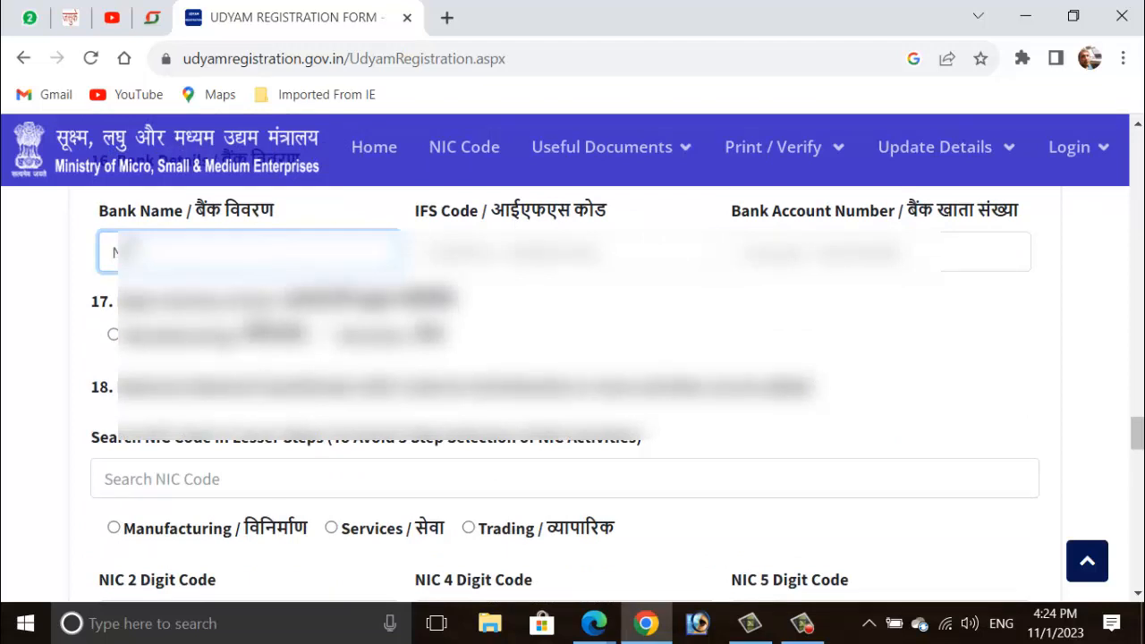
{"action": "key", "text": "BackSpace"}
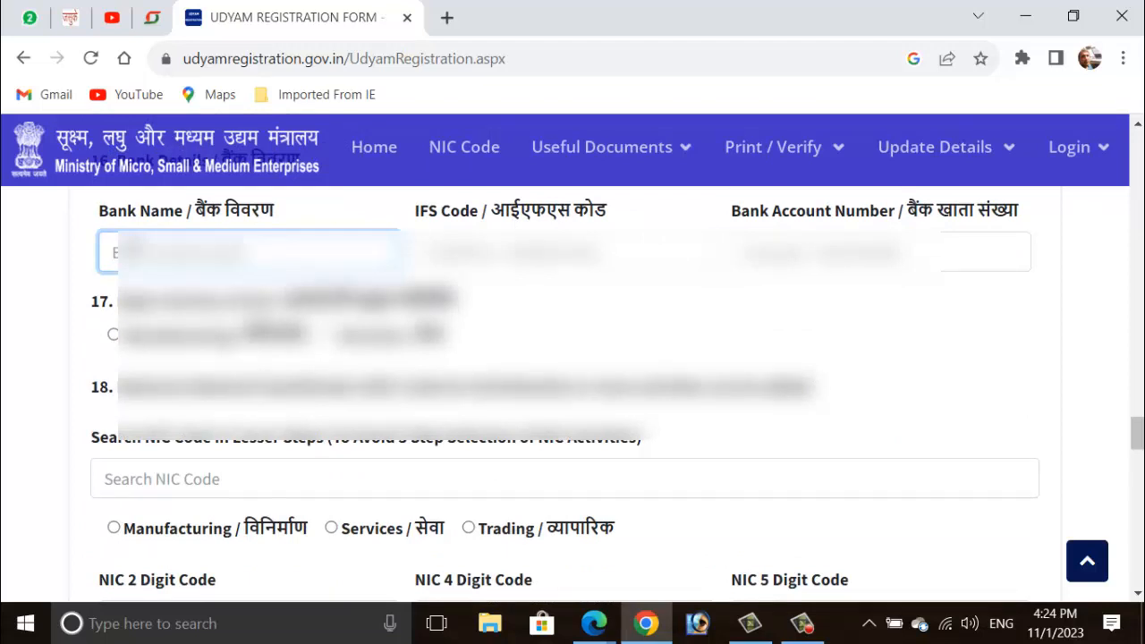
{"action": "type", "text": "EANK"}
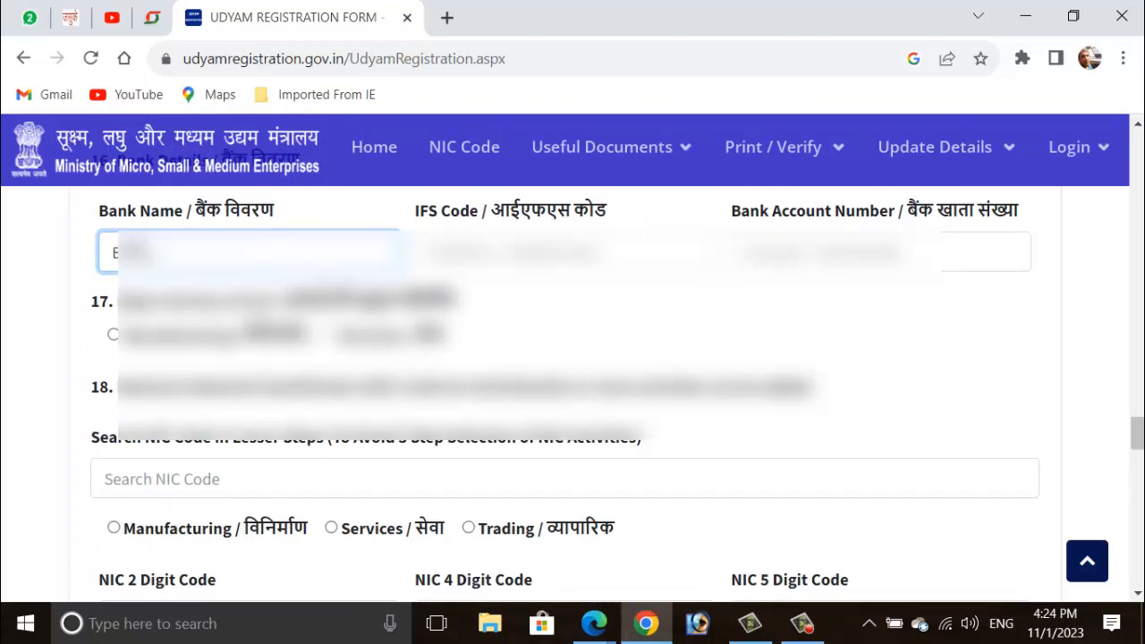
{"action": "type", "text": " OF MAHODA"}
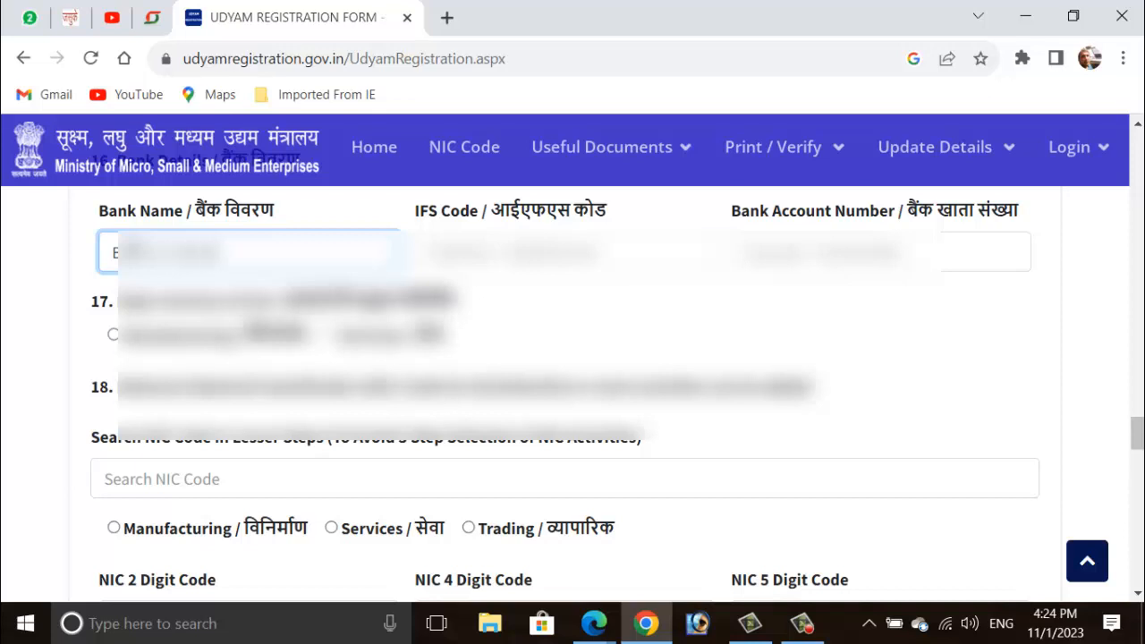
Fill in the branch's IFS code and the bank account number.
{"action": "key", "text": "Tab"}
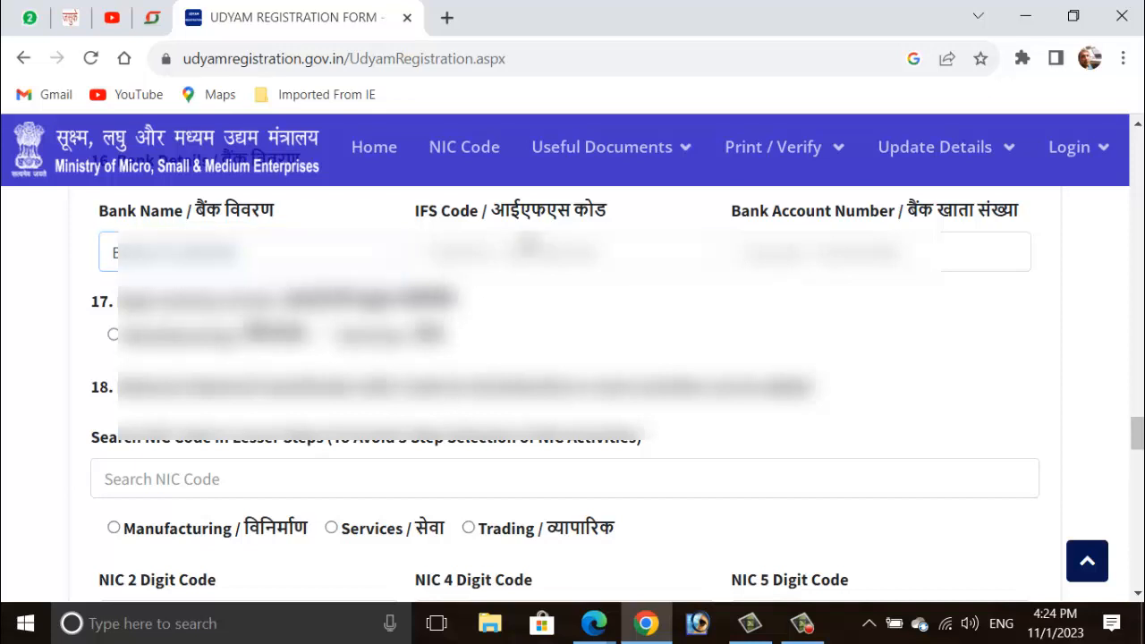
{"action": "type", "text": "B"}
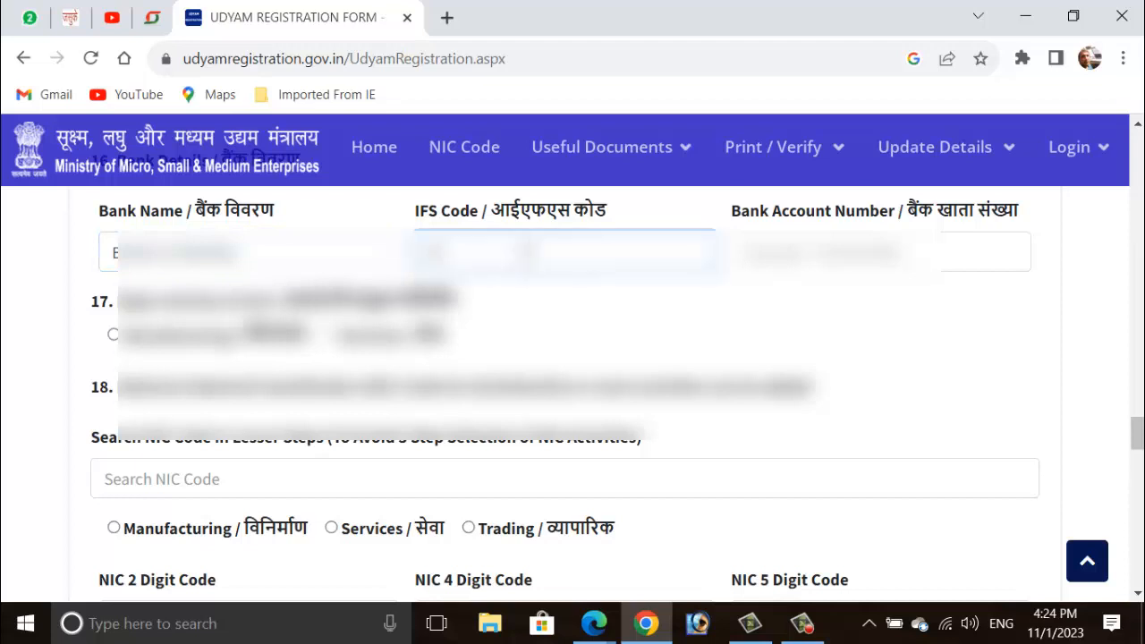
{"action": "type", "text": "ARB0"}
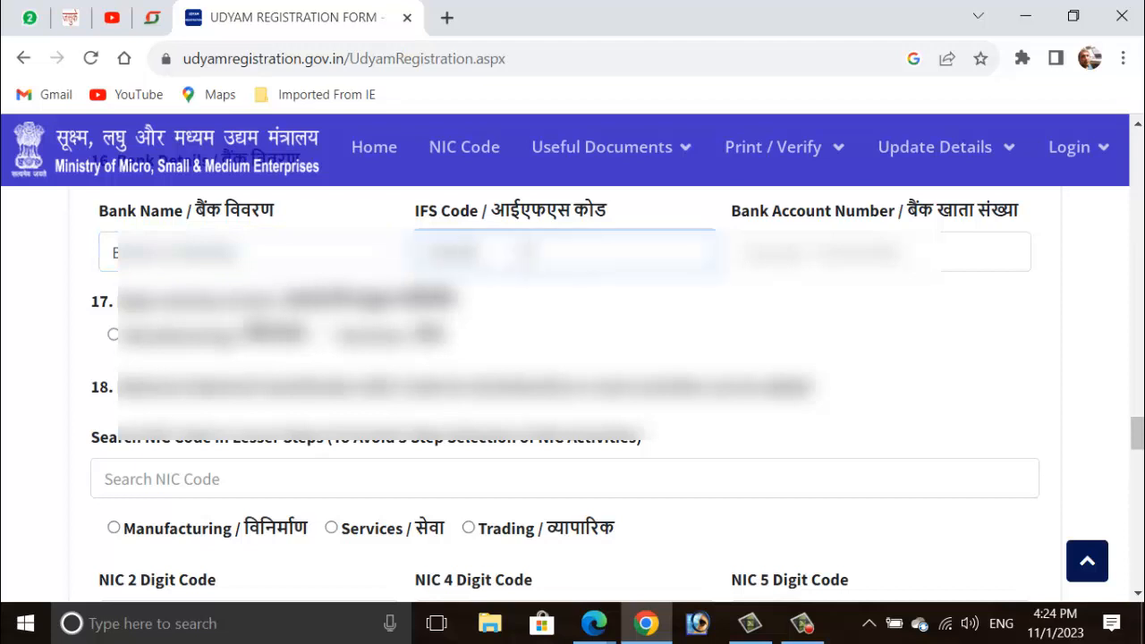
{"action": "type", "text": "XXXXXX"}
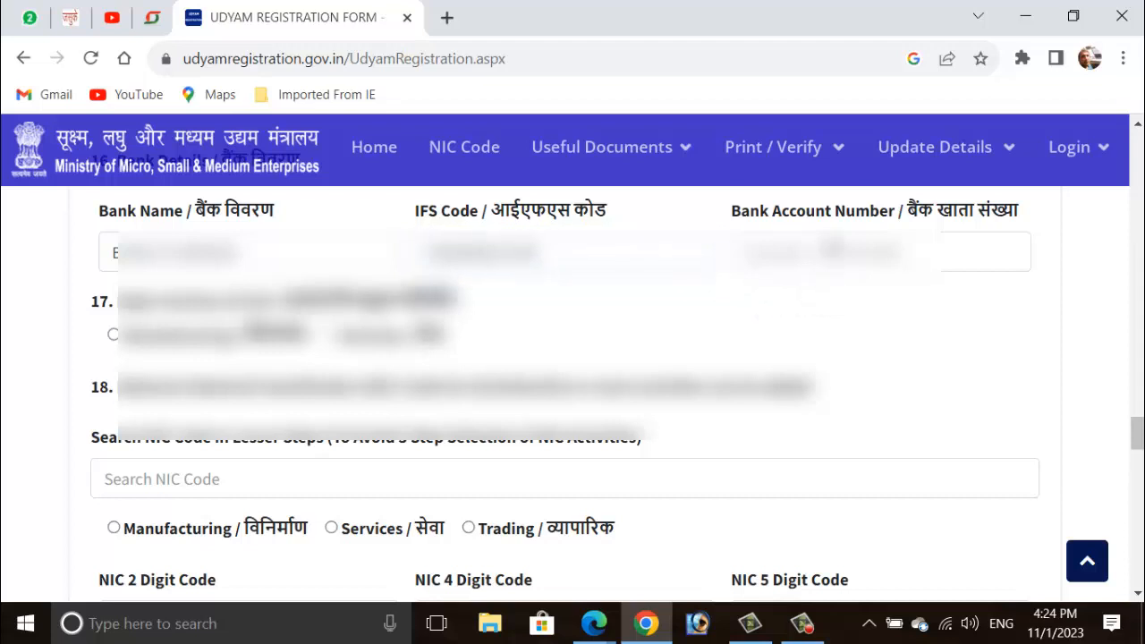
{"action": "left_click", "coordinate": [832, 249]}
{"action": "type", "text": "XX"}
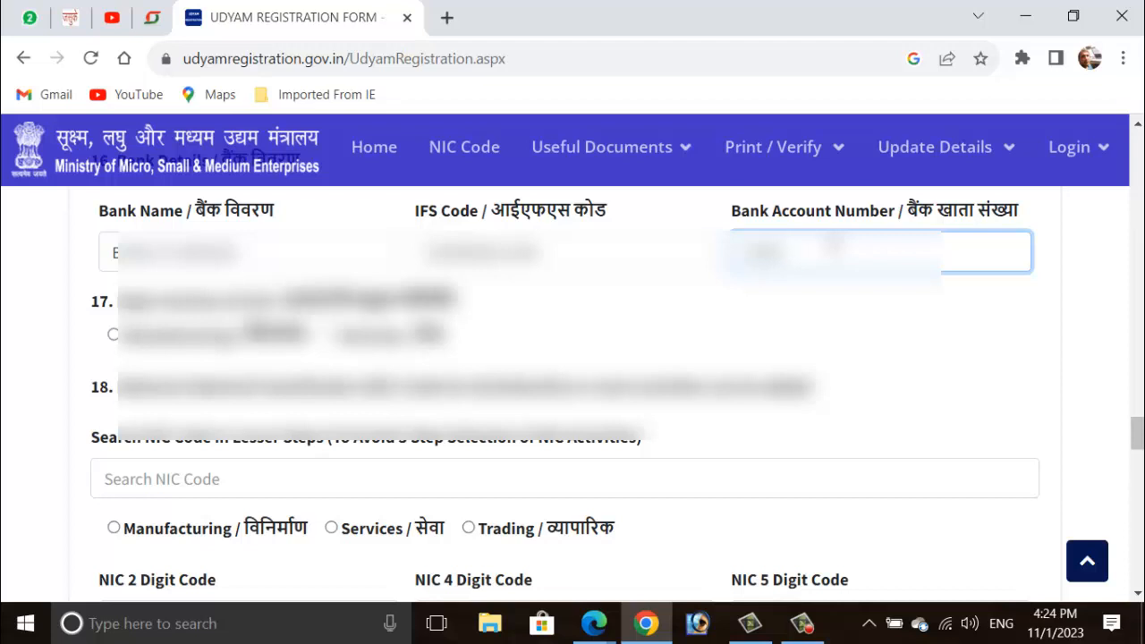
{"action": "type", "text": "XXXXXX"}
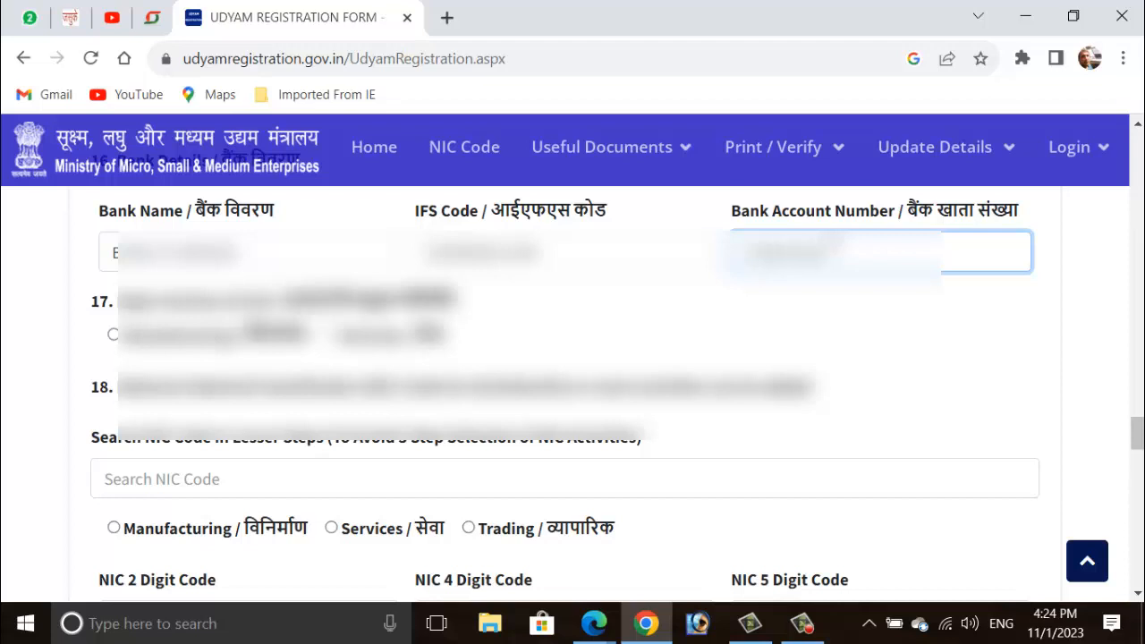
{"action": "type", "text": "XXXX"}
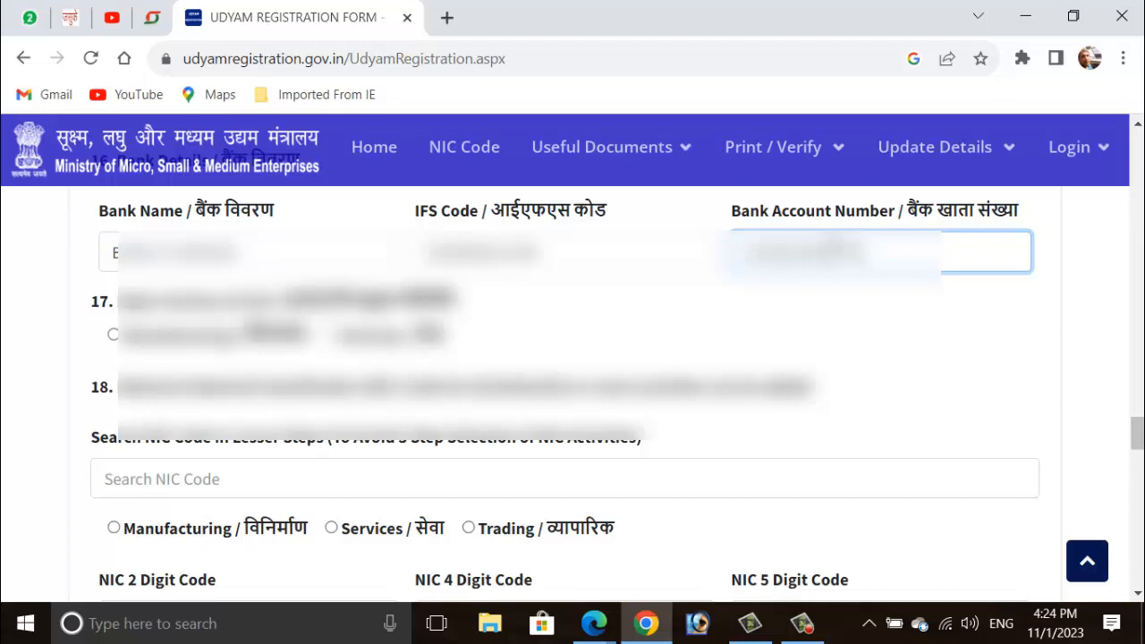
{"action": "left_click", "coordinate": [696, 355]}
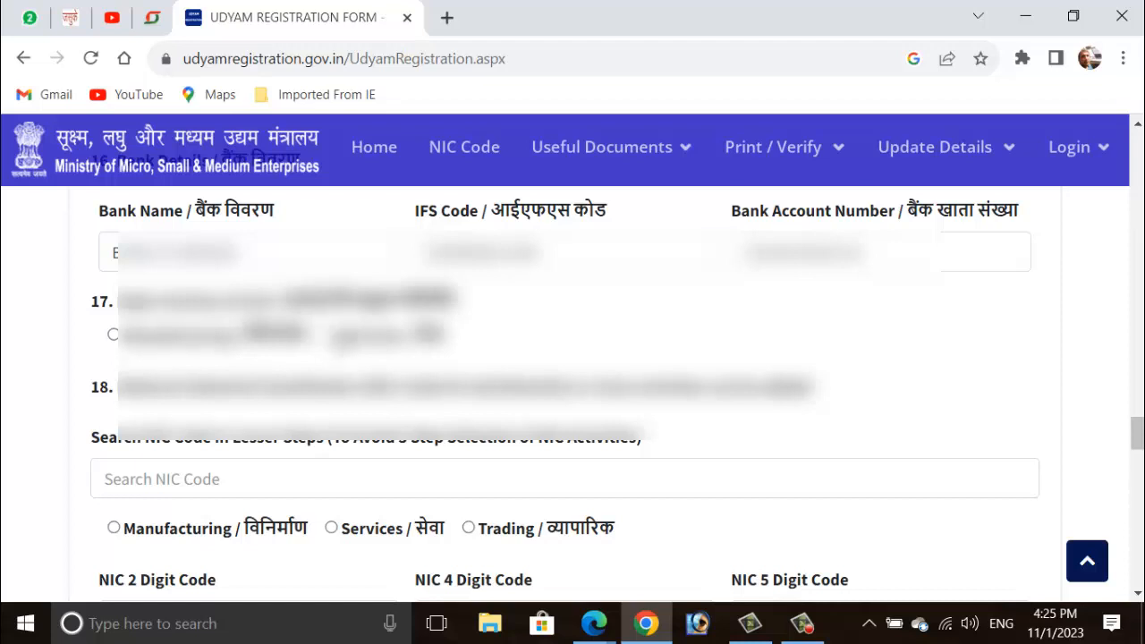
Set the major activity to Services with Trading as the sub-activity.
{"action": "left_click", "coordinate": [332, 336]}
{"action": "scroll", "coordinate": [371, 410], "scroll_direction": "down", "scroll_amount": 2}
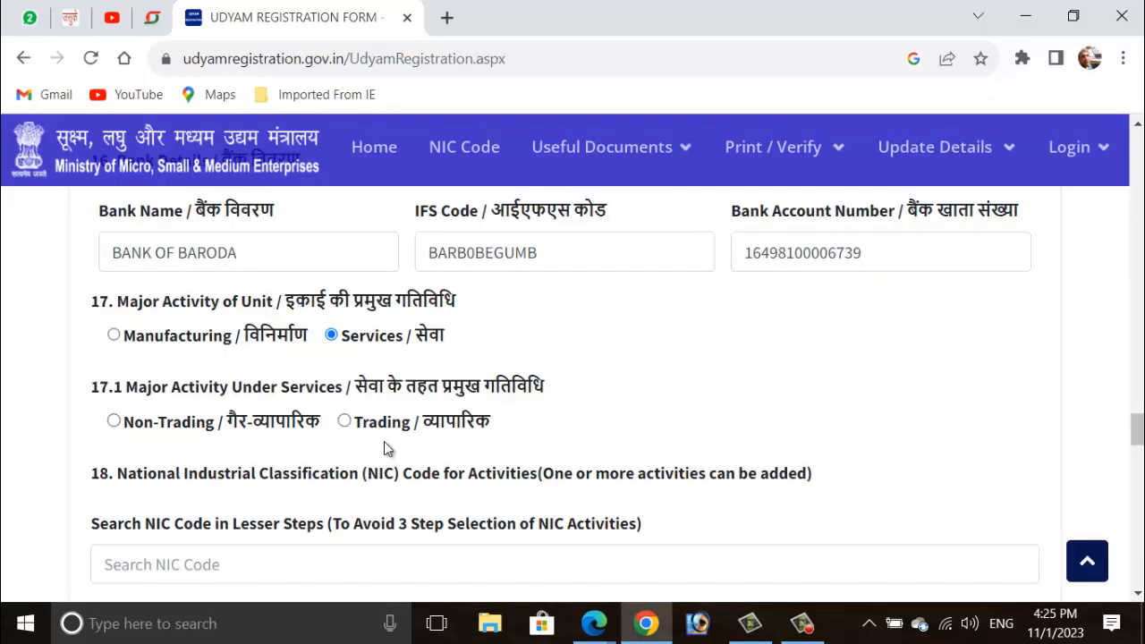
{"action": "left_click", "coordinate": [344, 422]}
Select Trading as the activity type in the NIC code search section.
{"action": "scroll", "coordinate": [577, 429], "scroll_direction": "down", "scroll_amount": 1}
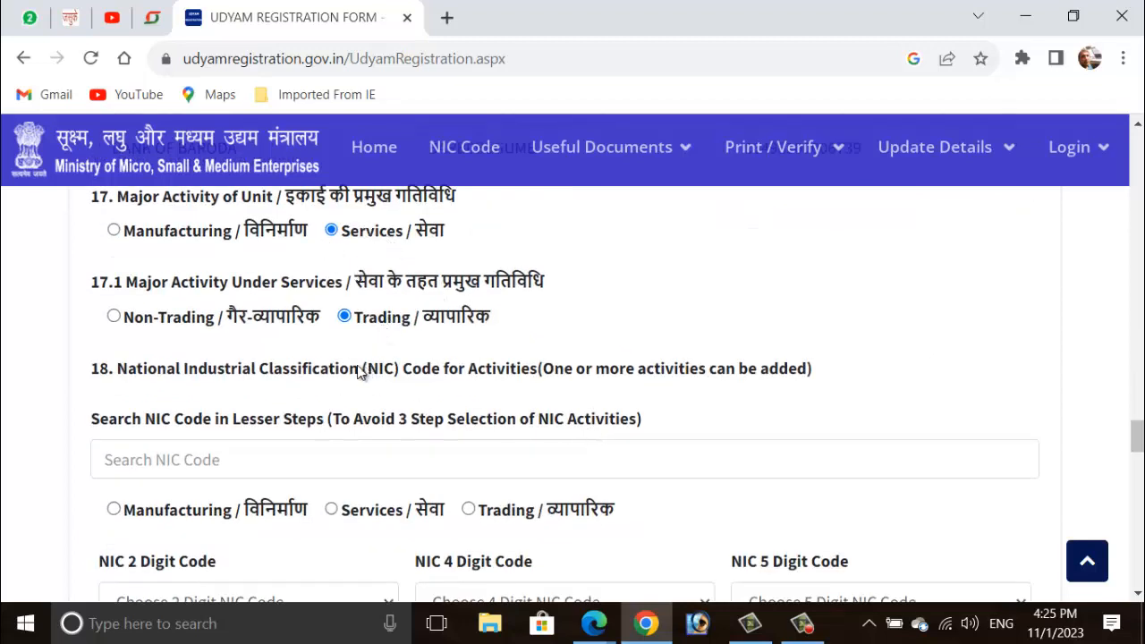
{"action": "scroll", "coordinate": [322, 376], "scroll_direction": "down", "scroll_amount": 1}
{"action": "scroll", "coordinate": [251, 324], "scroll_direction": "up", "scroll_amount": 2}
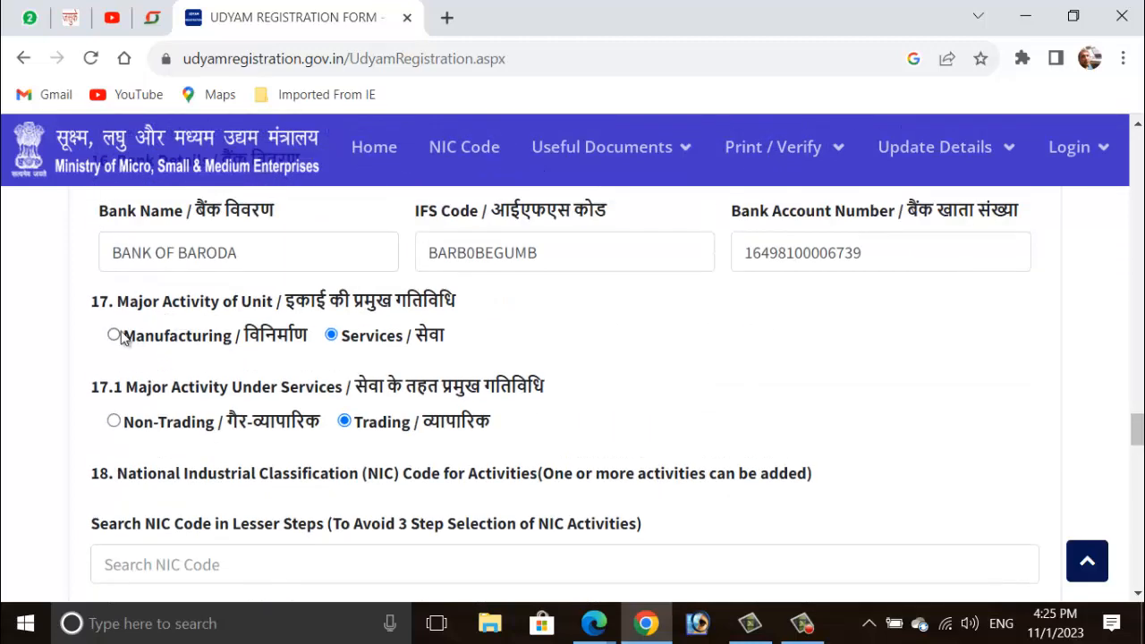
{"action": "scroll", "coordinate": [376, 439], "scroll_direction": "down", "scroll_amount": 1}
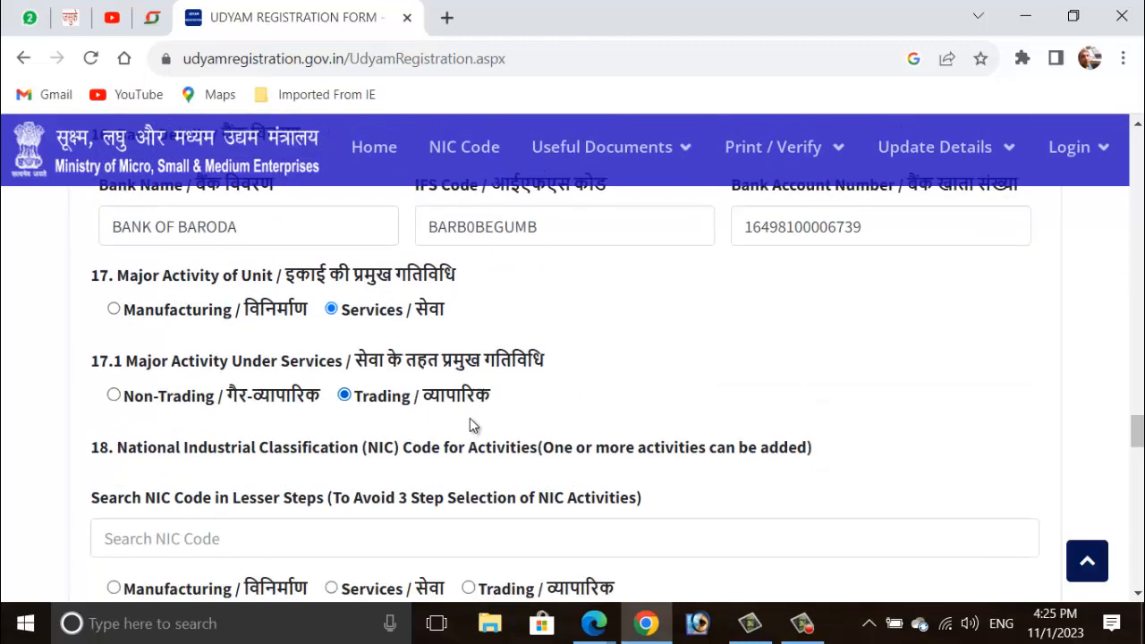
{"action": "left_click", "coordinate": [165, 464]}
{"action": "scroll", "coordinate": [425, 451], "scroll_direction": "down", "scroll_amount": 2}
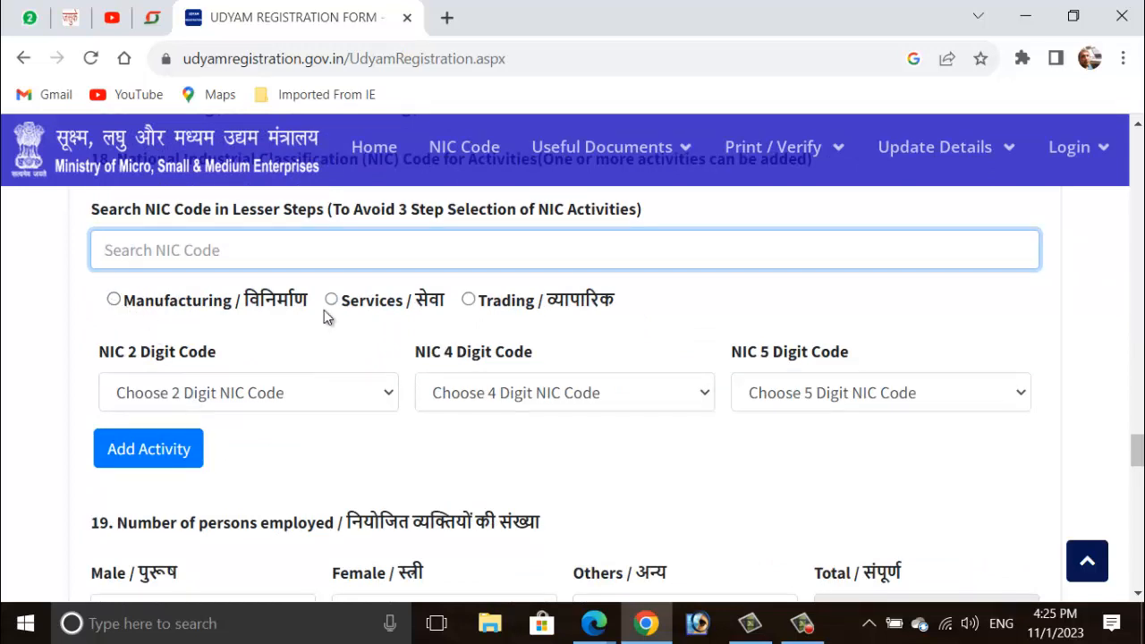
{"action": "left_click", "coordinate": [468, 301]}
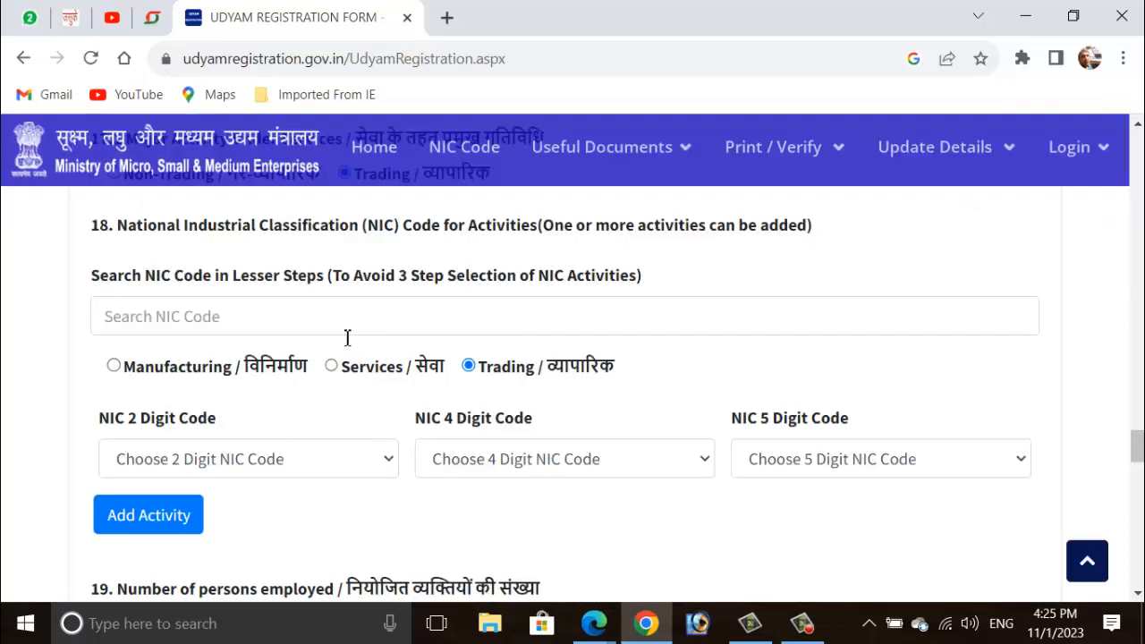
{"action": "scroll", "coordinate": [347, 337], "scroll_direction": "down", "scroll_amount": 2}
{"action": "left_click", "coordinate": [256, 256]}
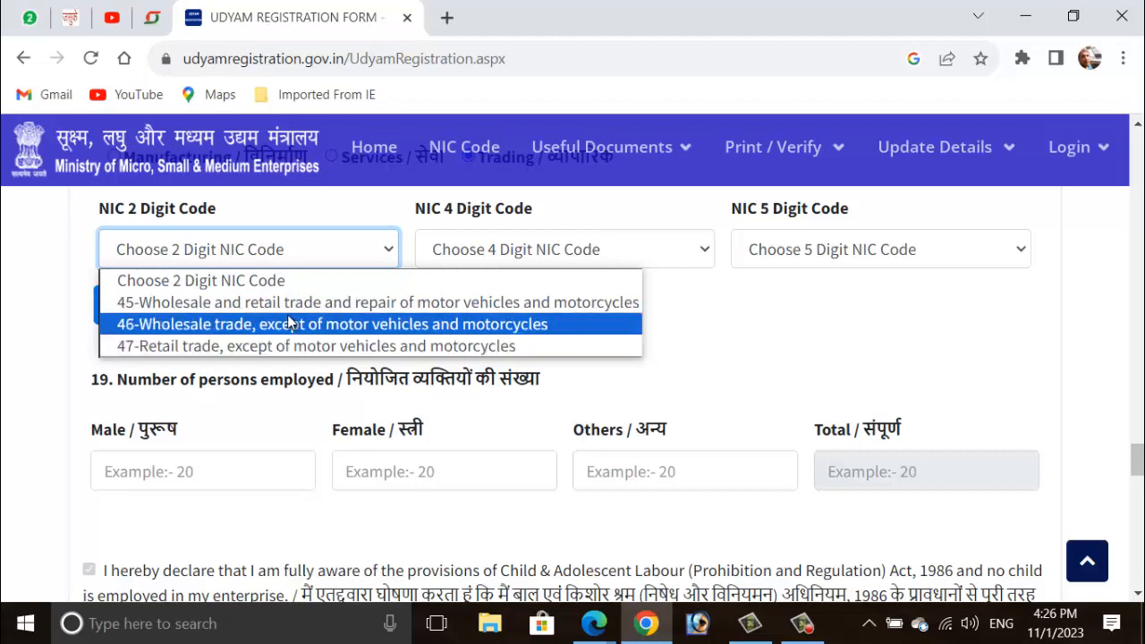
Choose NIC 2-digit code 46 and 4-digit code 4690 (non-specialized wholesale trade).
{"action": "left_click", "coordinate": [291, 324]}
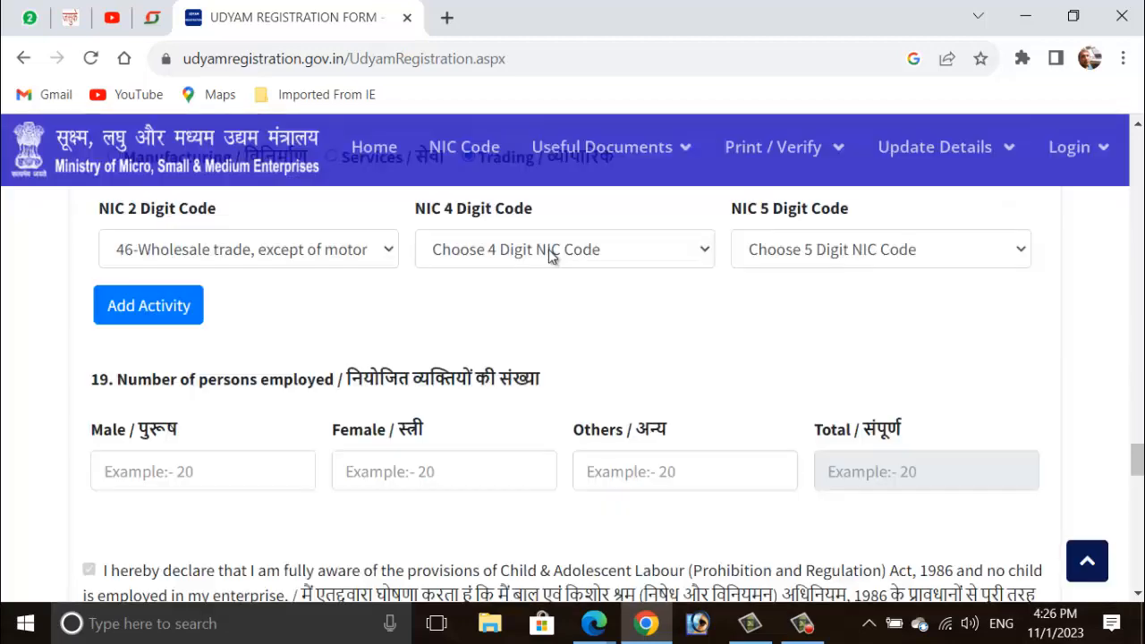
{"action": "left_click", "coordinate": [550, 251]}
{"action": "left_click", "coordinate": [393, 260]}
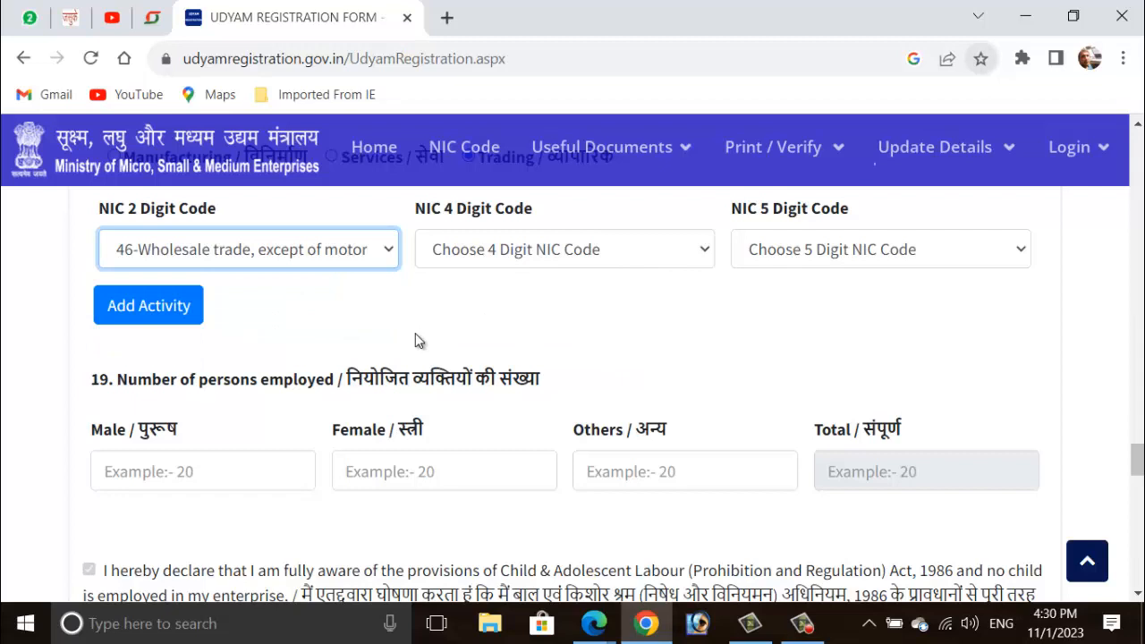
{"action": "scroll", "coordinate": [417, 336], "scroll_direction": "down", "scroll_amount": 1}
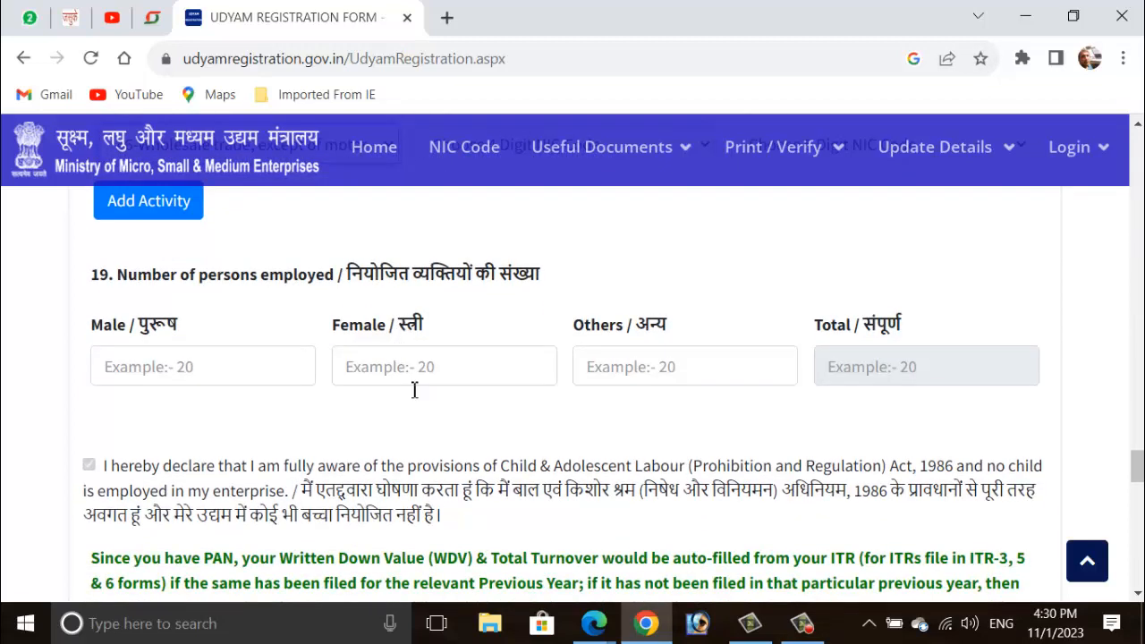
{"action": "scroll", "coordinate": [289, 367], "scroll_direction": "up", "scroll_amount": 2}
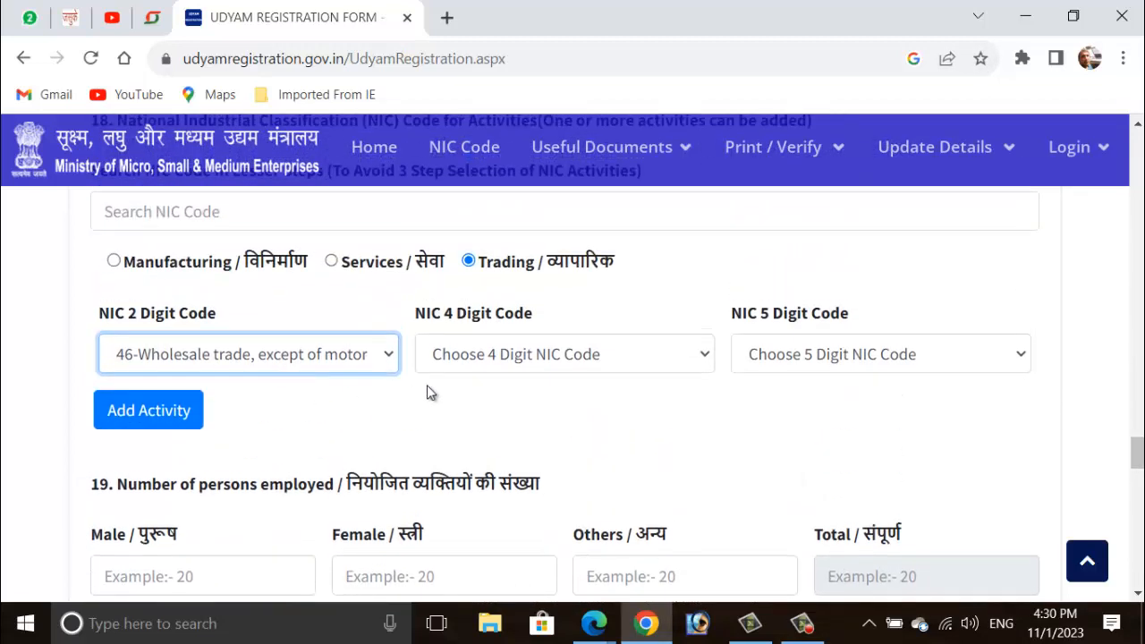
{"action": "left_click", "coordinate": [541, 369]}
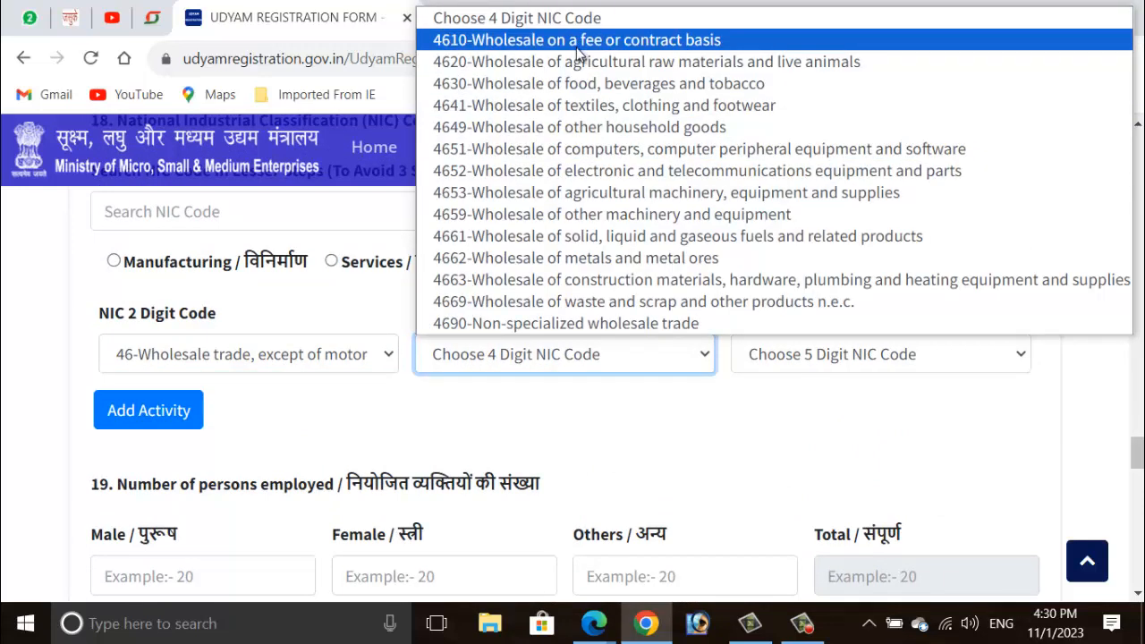
{"action": "left_click", "coordinate": [55, 365]}
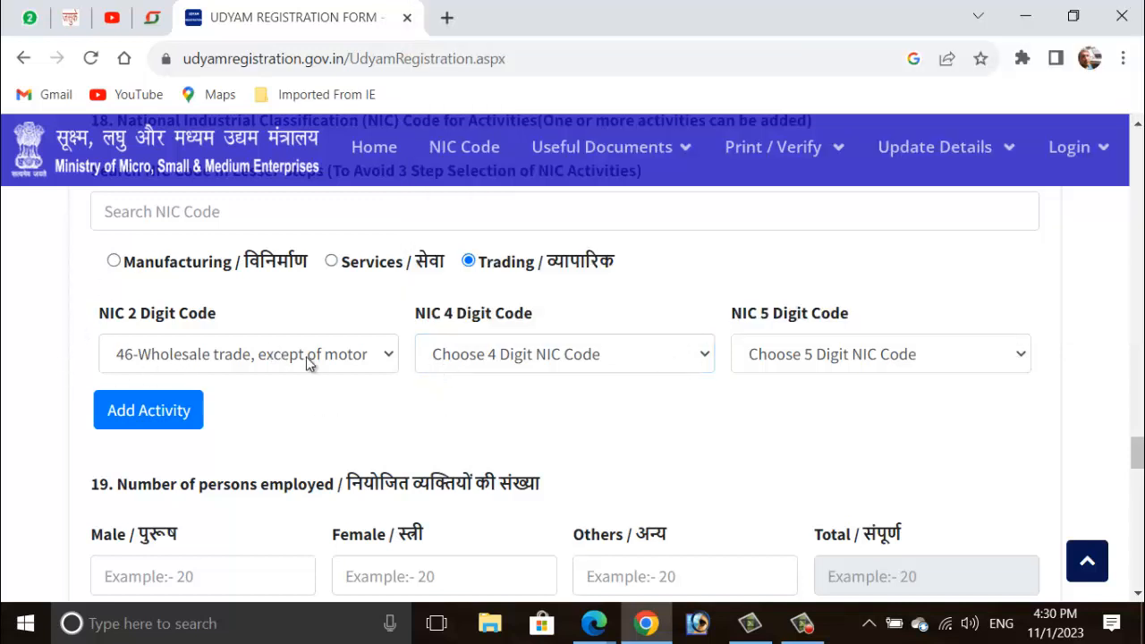
{"action": "left_click", "coordinate": [514, 360]}
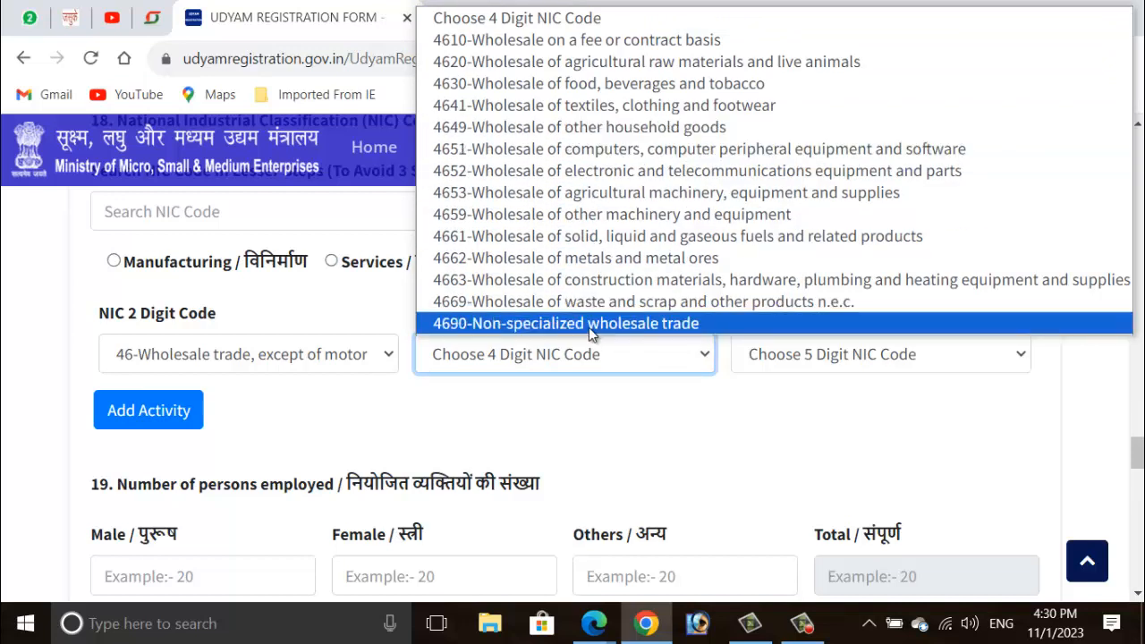
{"action": "left_click", "coordinate": [589, 324]}
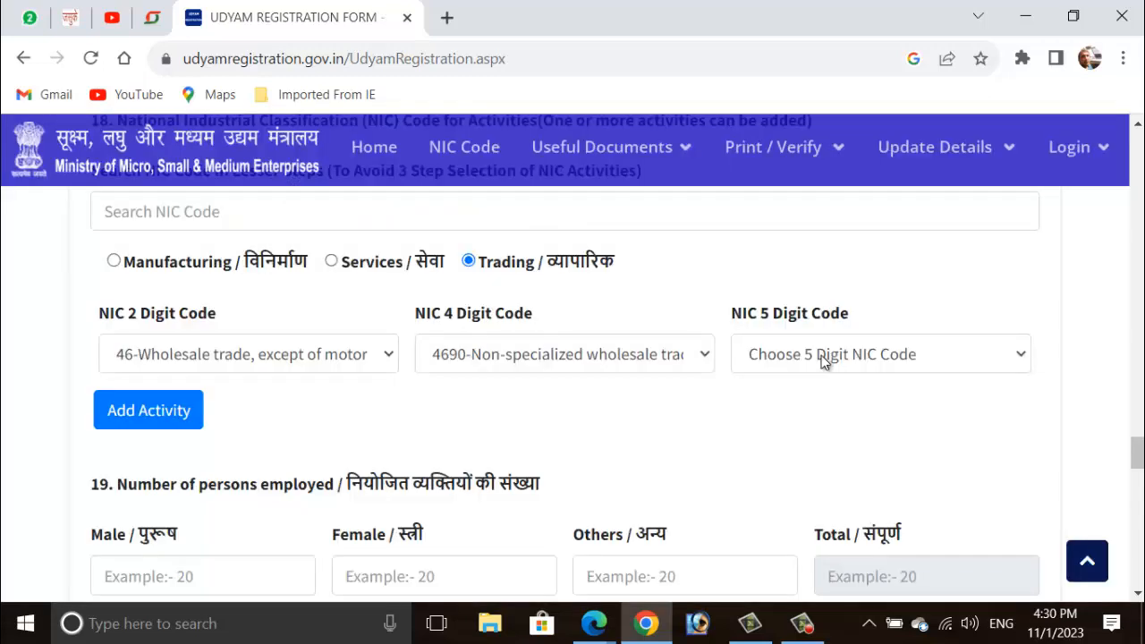
Select 5-digit code 46901 (wholesale trade via e-commerce) and add the activity.
{"action": "left_click", "coordinate": [823, 356]}
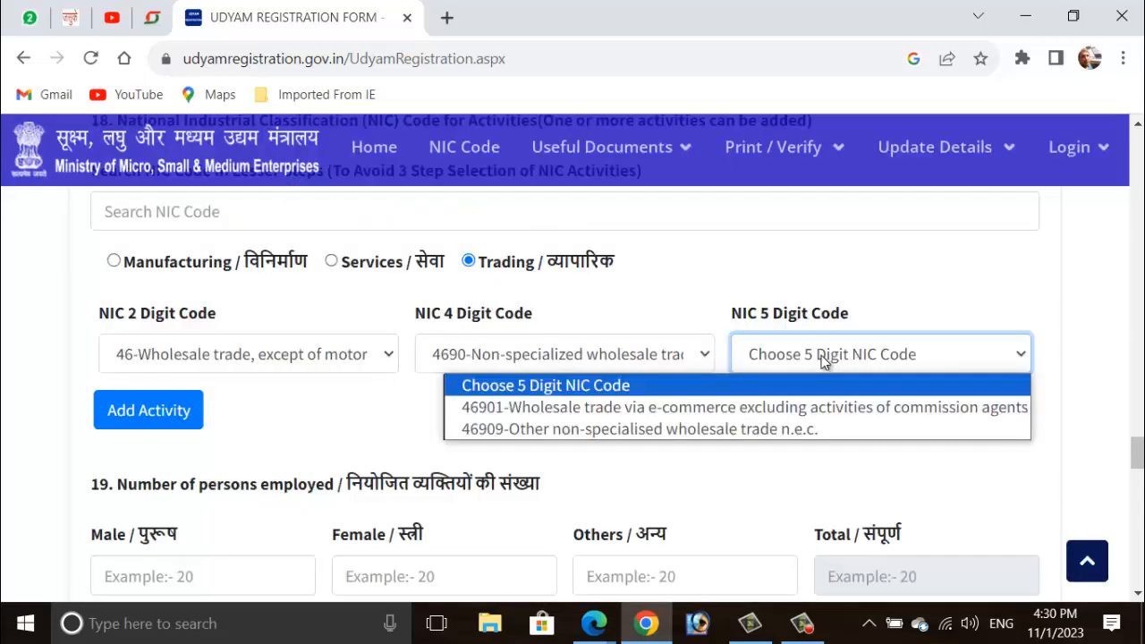
{"action": "left_click", "coordinate": [808, 417]}
{"action": "scroll", "coordinate": [582, 425], "scroll_direction": "down", "scroll_amount": 2}
{"action": "scroll", "coordinate": [238, 378], "scroll_direction": "up", "scroll_amount": 4}
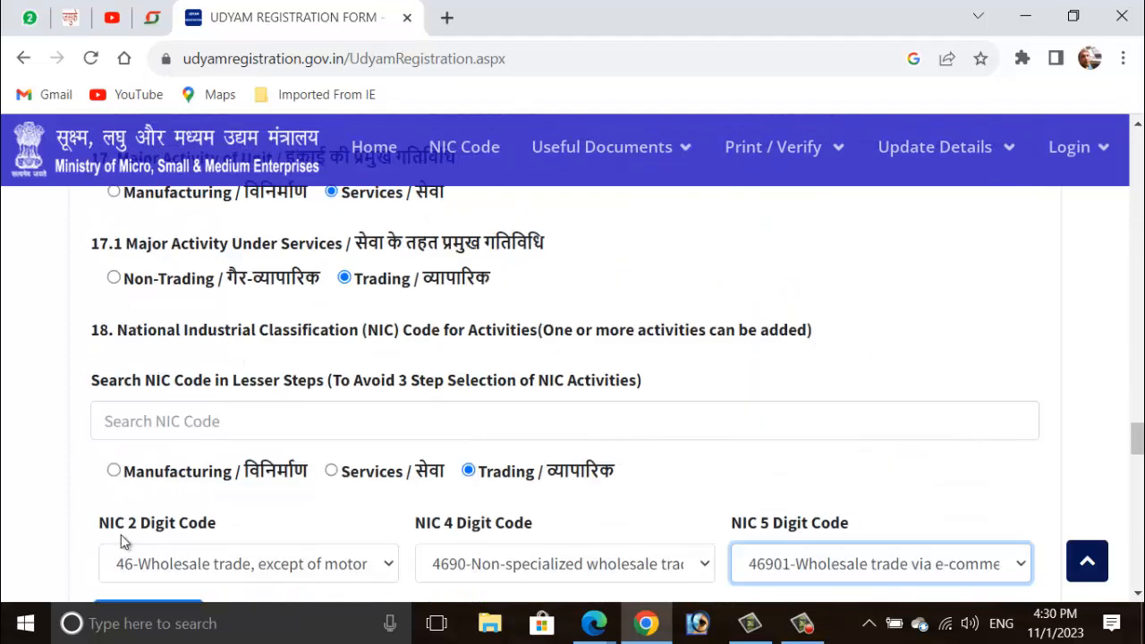
{"action": "scroll", "coordinate": [236, 451], "scroll_direction": "down", "scroll_amount": 3}
{"action": "left_click", "coordinate": [160, 312]}
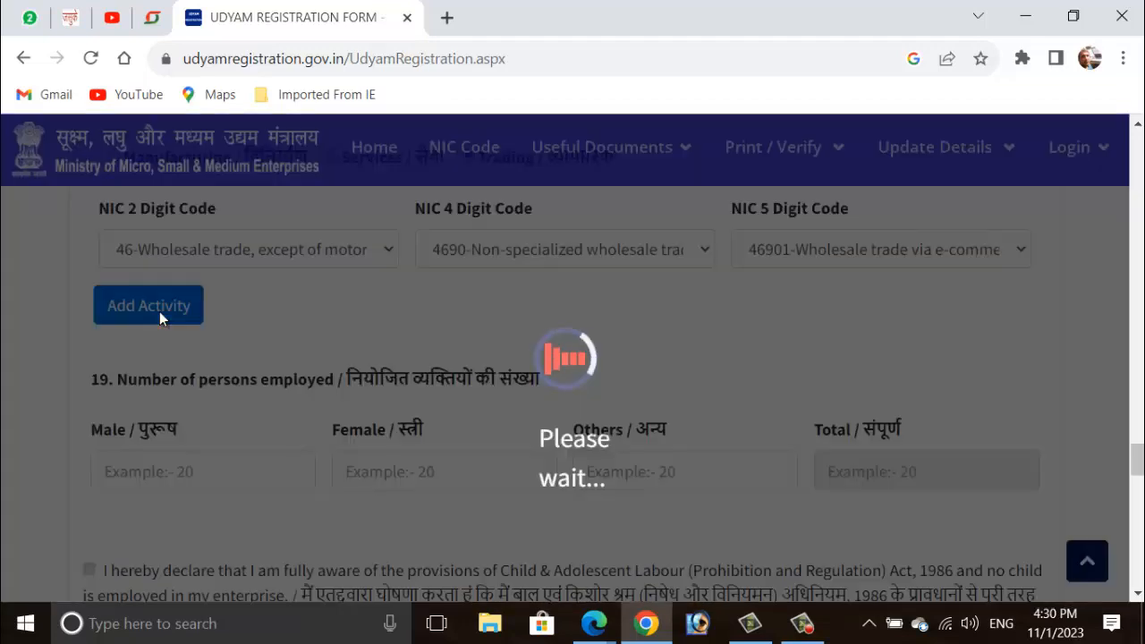
Record 2 male and 2 female employees so the total reads 4.
{"action": "scroll", "coordinate": [577, 447], "scroll_direction": "down", "scroll_amount": 1}
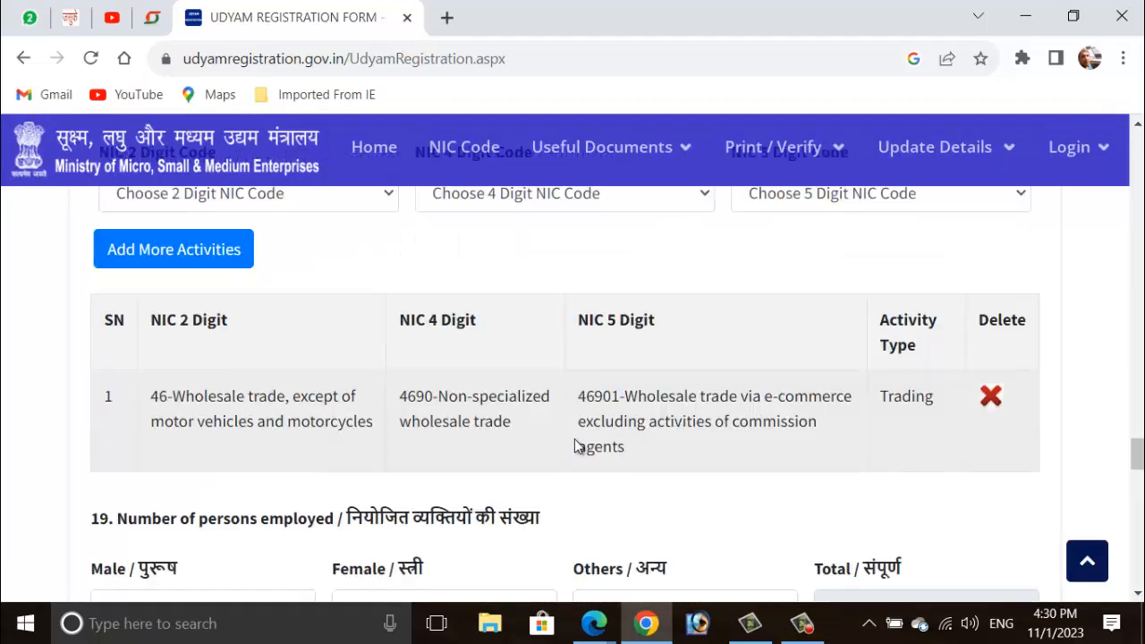
{"action": "scroll", "coordinate": [577, 446], "scroll_direction": "down", "scroll_amount": 3}
{"action": "left_click", "coordinate": [135, 353]}
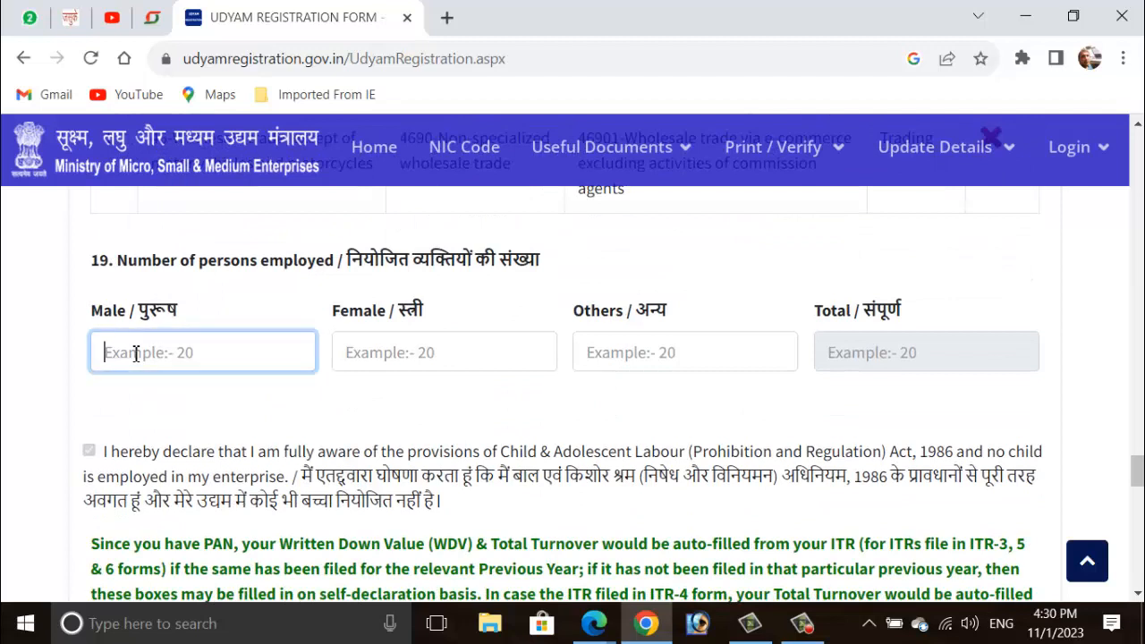
{"action": "type", "text": "4"}
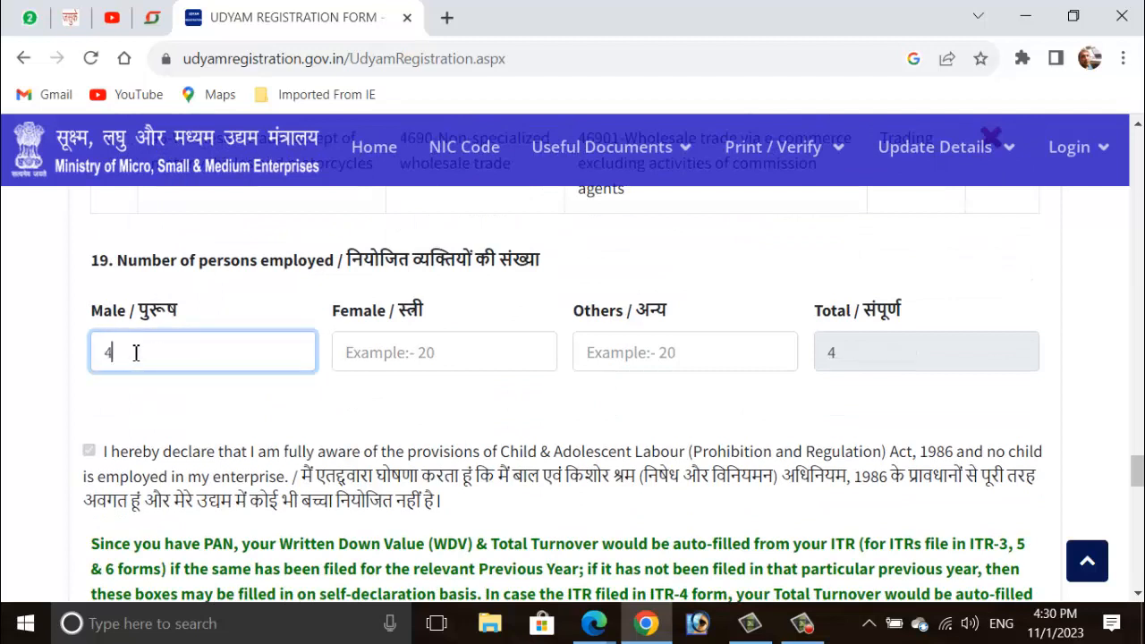
{"action": "left_click", "coordinate": [357, 353]}
{"action": "left_click", "coordinate": [155, 346]}
{"action": "key", "text": "BackSpace"}
{"action": "type", "text": "2"}
{"action": "left_click", "coordinate": [374, 352]}
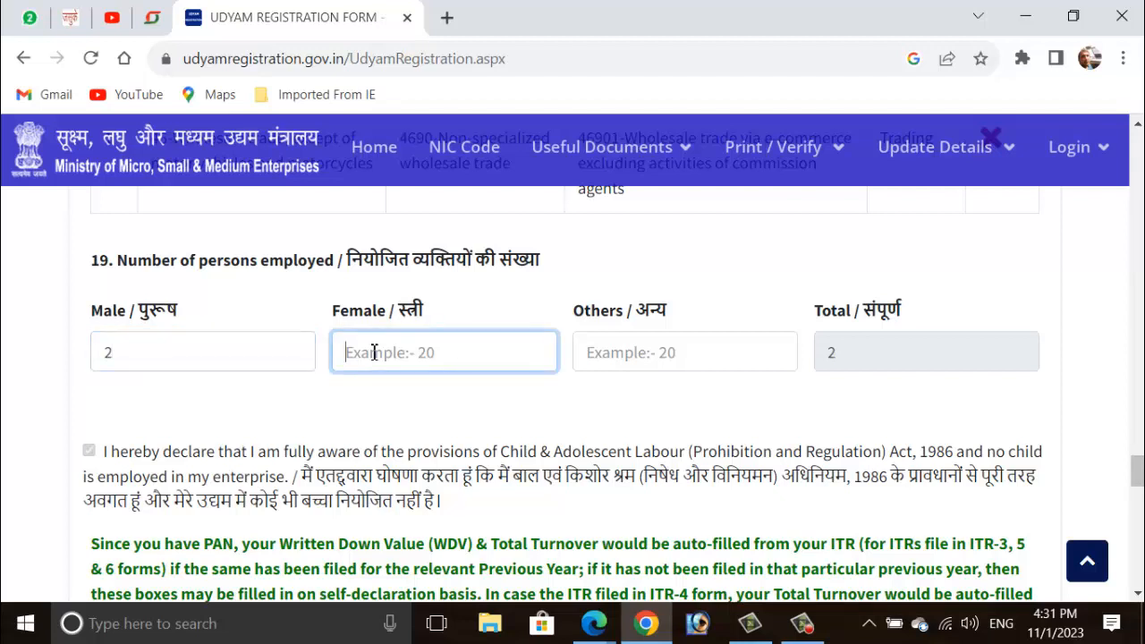
{"action": "type", "text": "2"}
{"action": "left_click", "coordinate": [671, 358]}
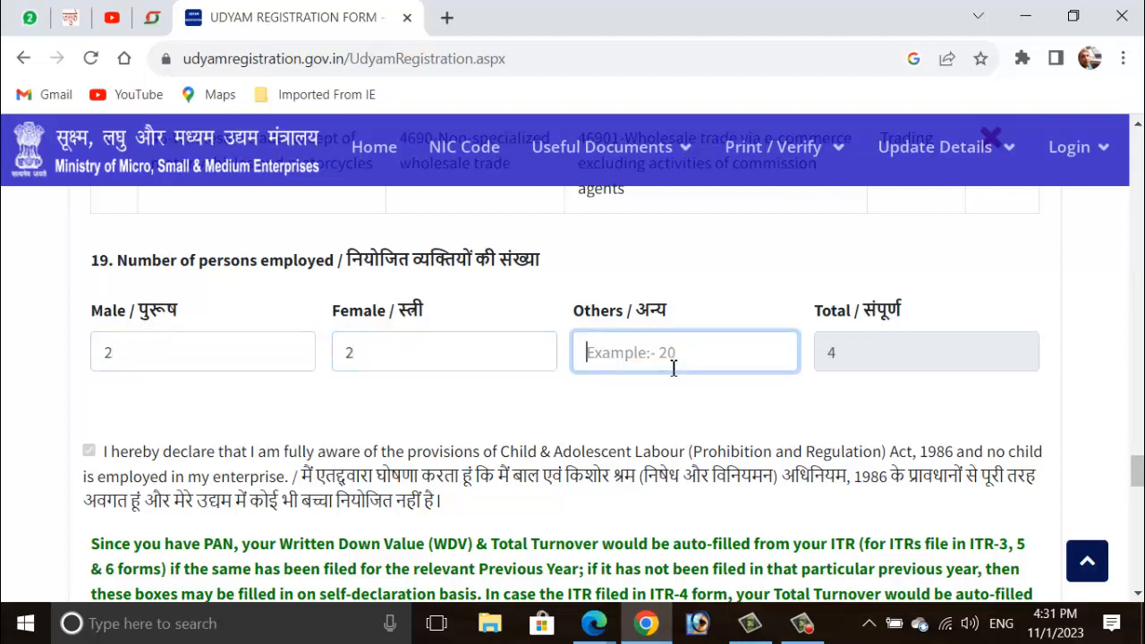
{"action": "left_click", "coordinate": [449, 357]}
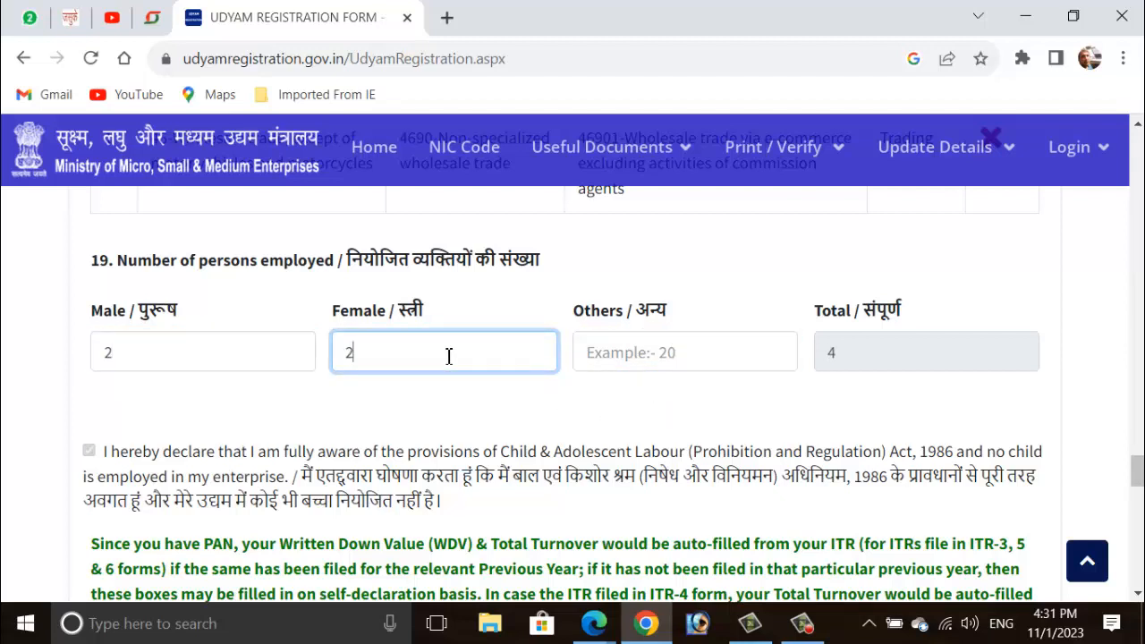
{"action": "left_click", "coordinate": [680, 445]}
{"action": "scroll", "coordinate": [680, 446], "scroll_direction": "down", "scroll_amount": 3}
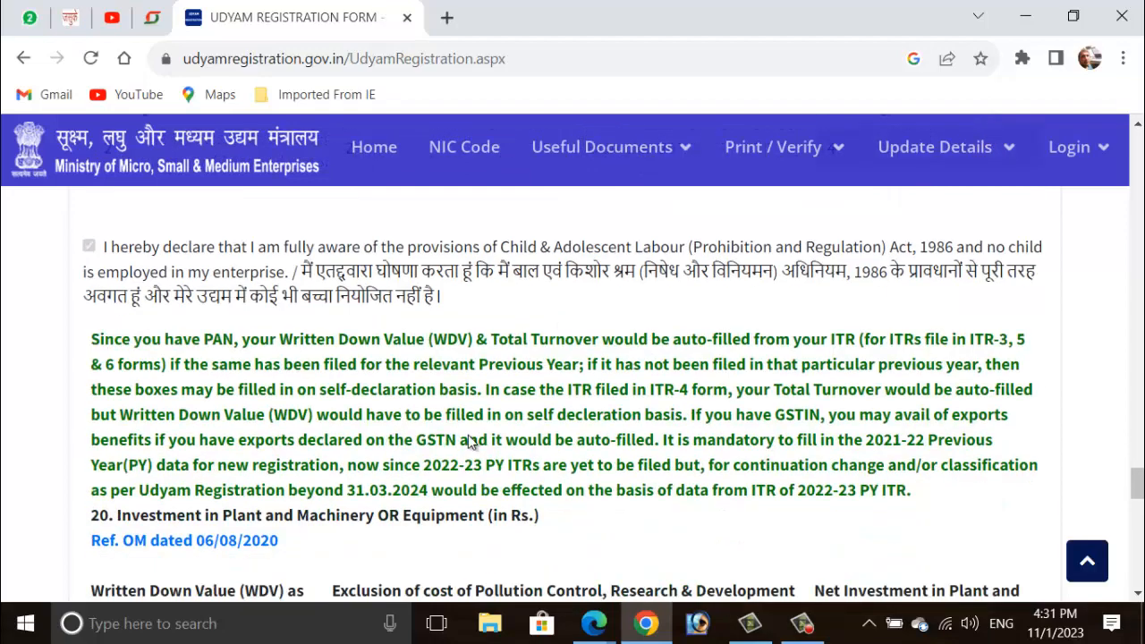
Enter 100000 as the Written Down Value (A), correcting earlier mistyped amounts.
{"action": "scroll", "coordinate": [93, 452], "scroll_direction": "down", "scroll_amount": 6}
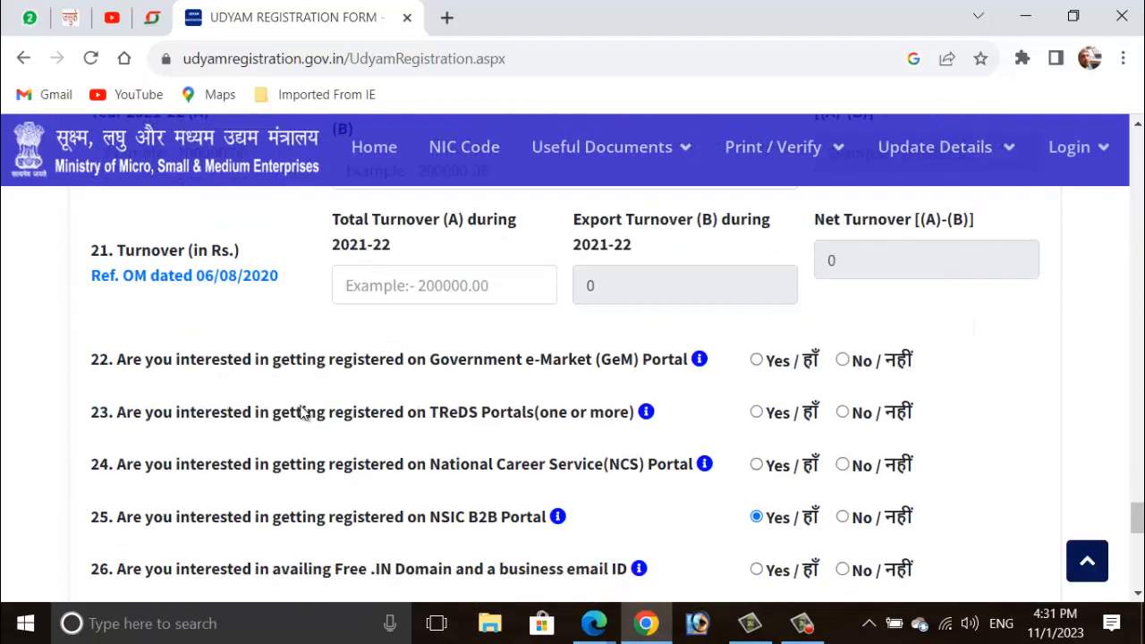
{"action": "mouse_move", "coordinate": [303, 400]}
{"action": "scroll", "coordinate": [184, 378], "scroll_direction": "up", "scroll_amount": 2}
{"action": "scroll", "coordinate": [232, 406], "scroll_direction": "down", "scroll_amount": 1}
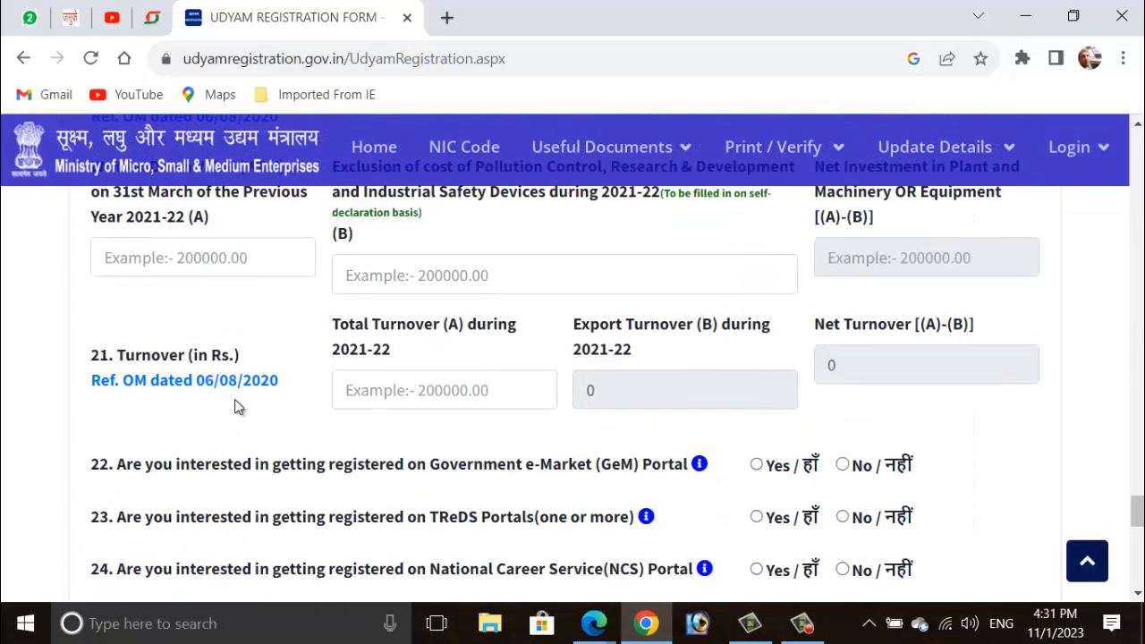
{"action": "scroll", "coordinate": [166, 351], "scroll_direction": "up", "scroll_amount": 1}
{"action": "left_click", "coordinate": [148, 363]}
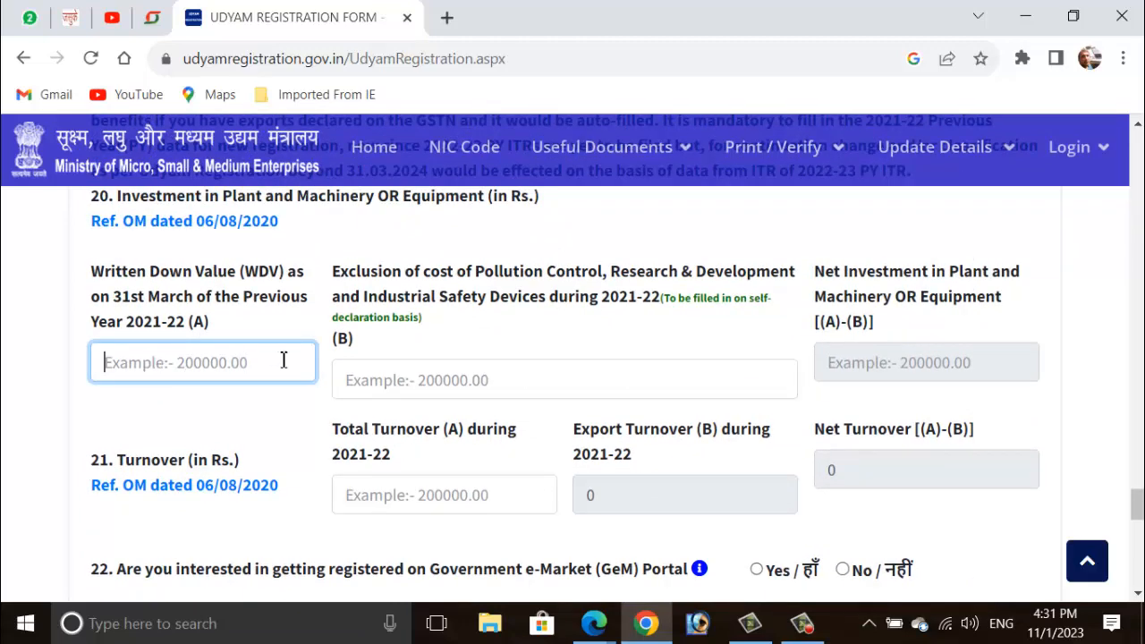
{"action": "type", "text": "2"}
{"action": "key", "text": "BackSpace"}
{"action": "type", "text": "4"}
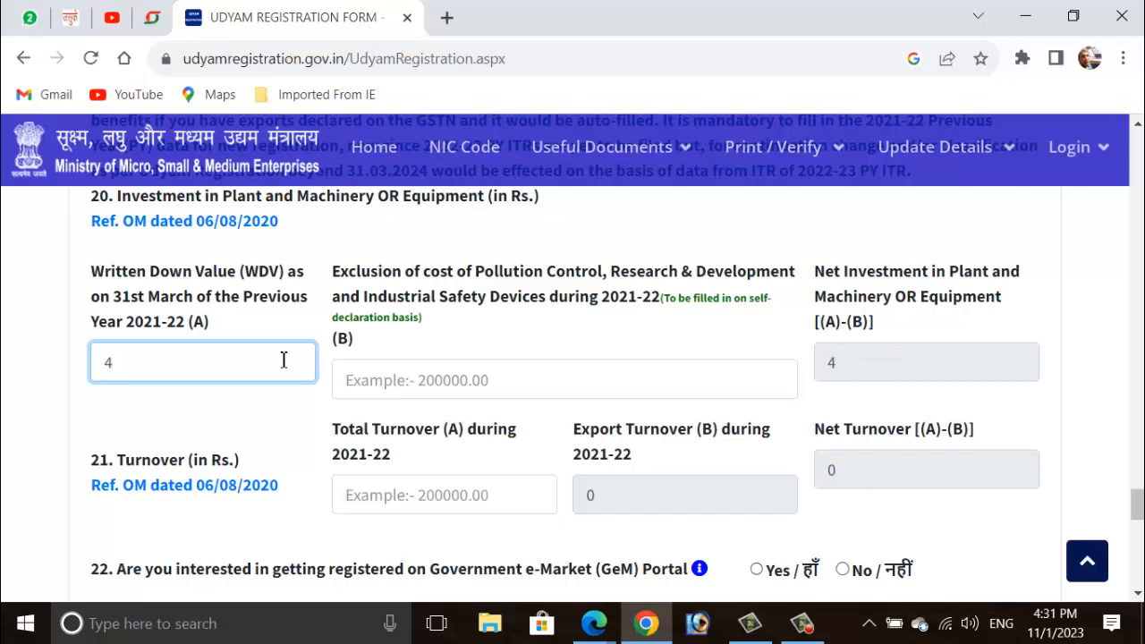
{"action": "type", "text": "00"}
{"action": "key", "text": "BackSpace"}
{"action": "key", "text": "BackSpace"}
{"action": "key", "text": "BackSpace"}
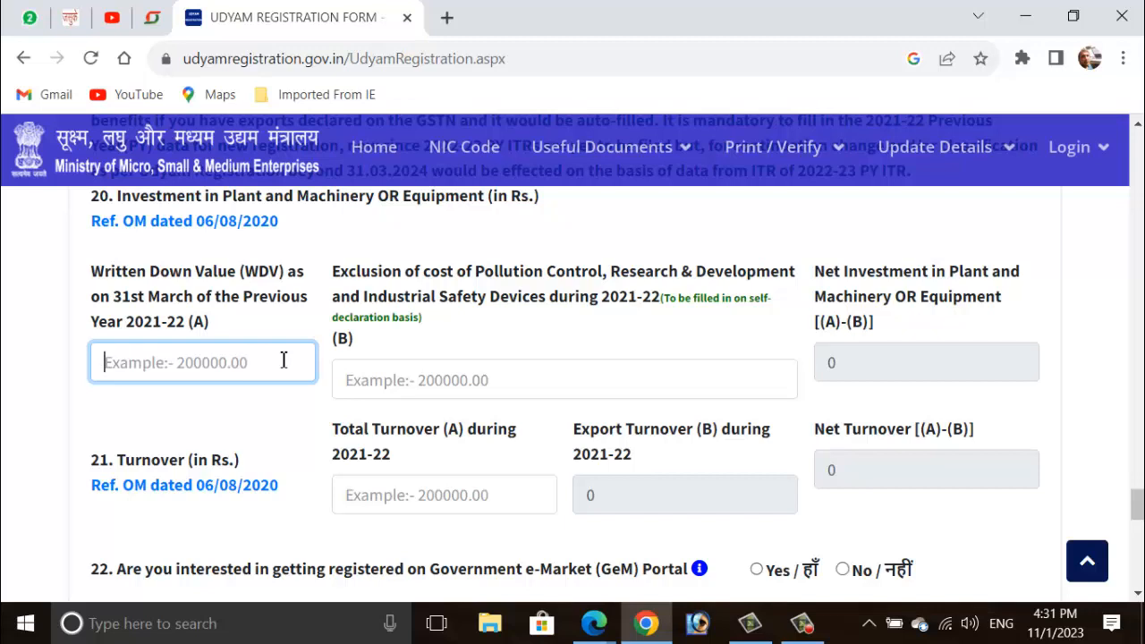
{"action": "type", "text": "10000"}
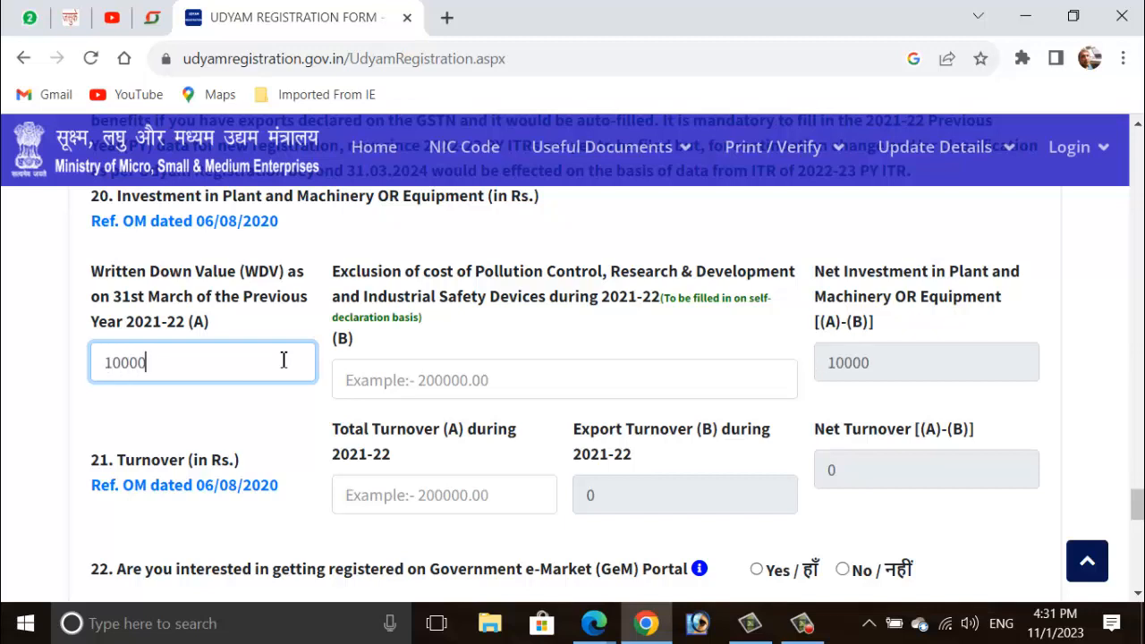
{"action": "type", "text": "00"}
{"action": "key", "text": "BackSpace"}
Enter 150000 as Exclusion (B) and 300000 as the 2021-22 total turnover.
{"action": "left_click", "coordinate": [447, 379]}
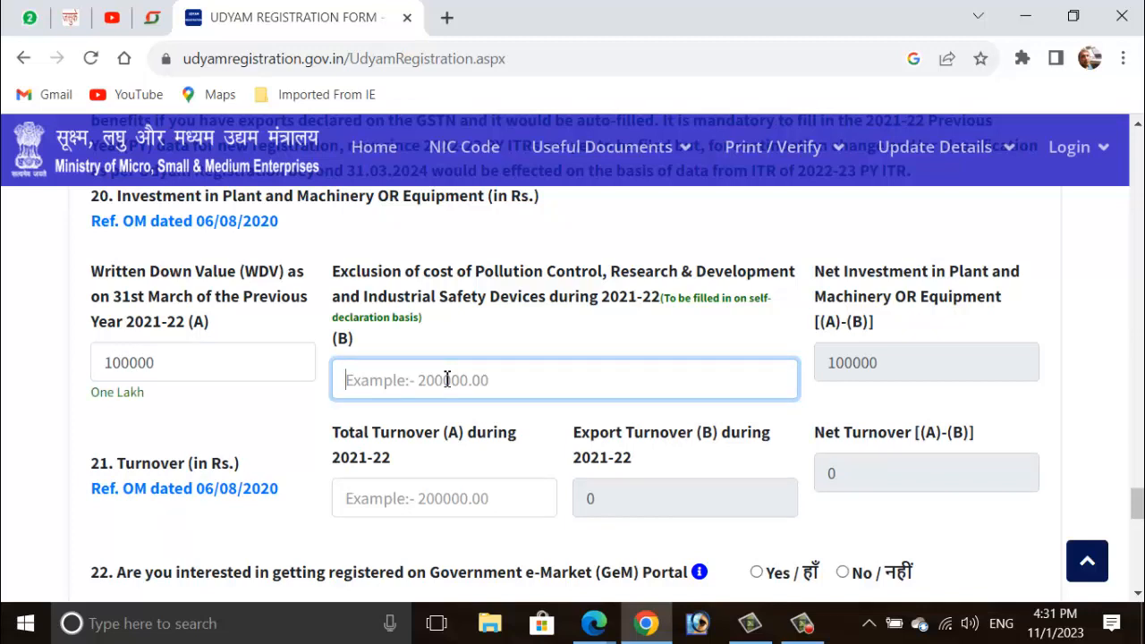
{"action": "type", "text": "150000"}
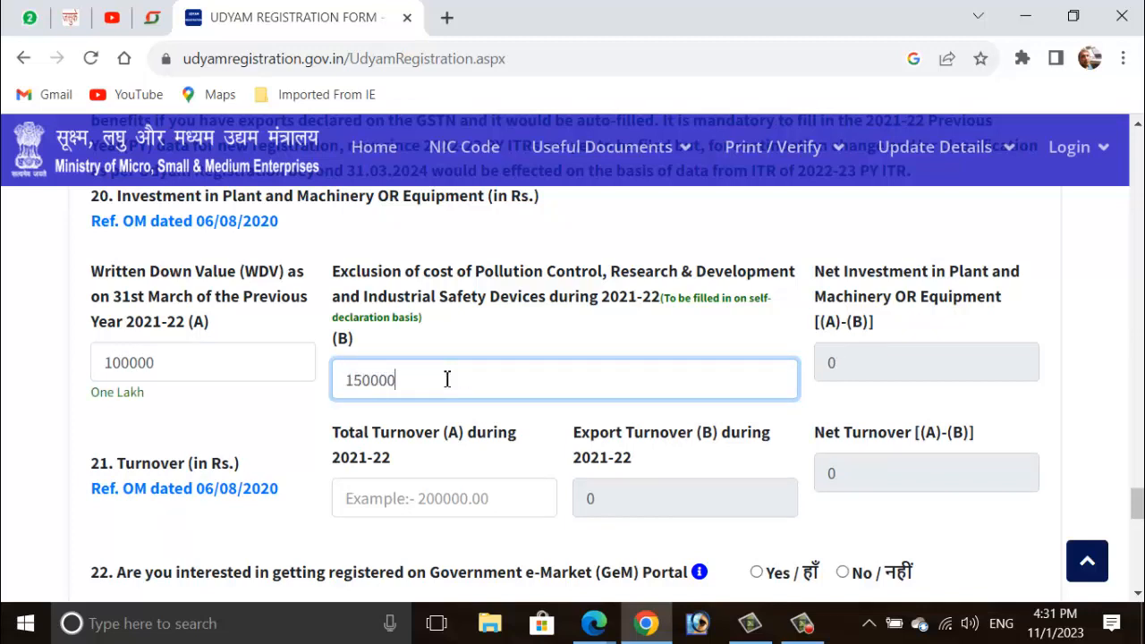
{"action": "left_click", "coordinate": [850, 370]}
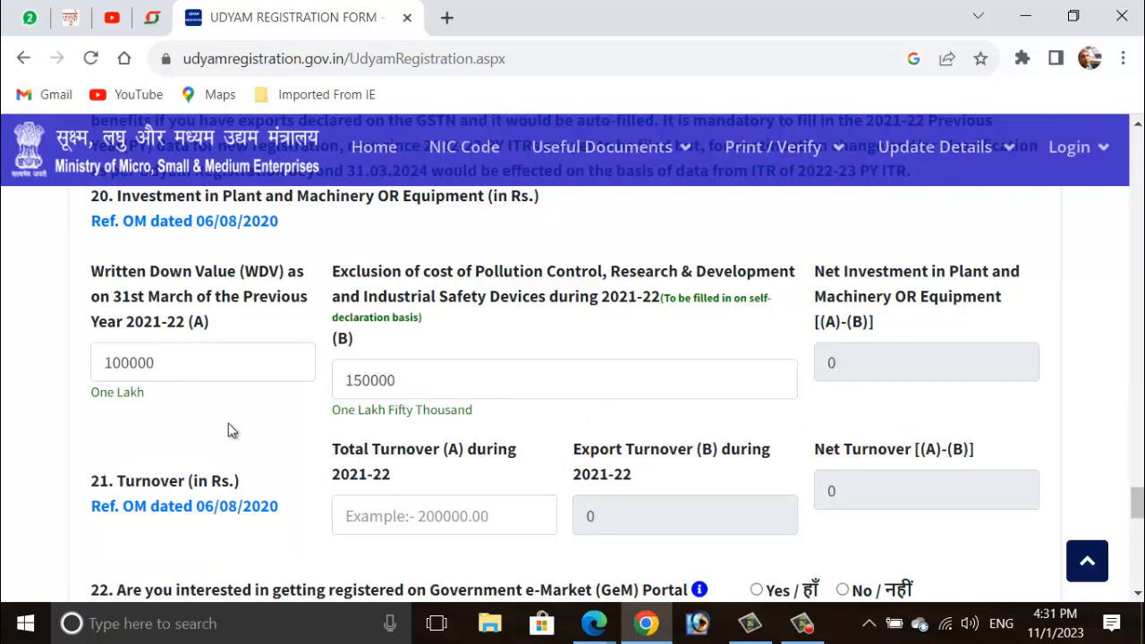
{"action": "scroll", "coordinate": [228, 424], "scroll_direction": "down", "scroll_amount": 1}
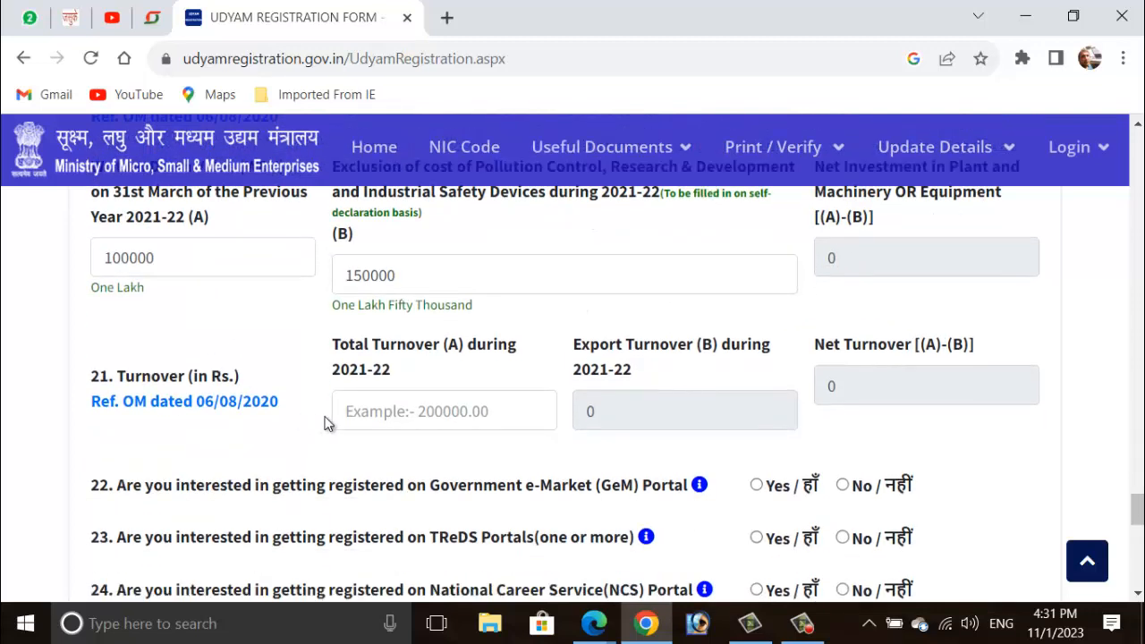
{"action": "left_click", "coordinate": [419, 421]}
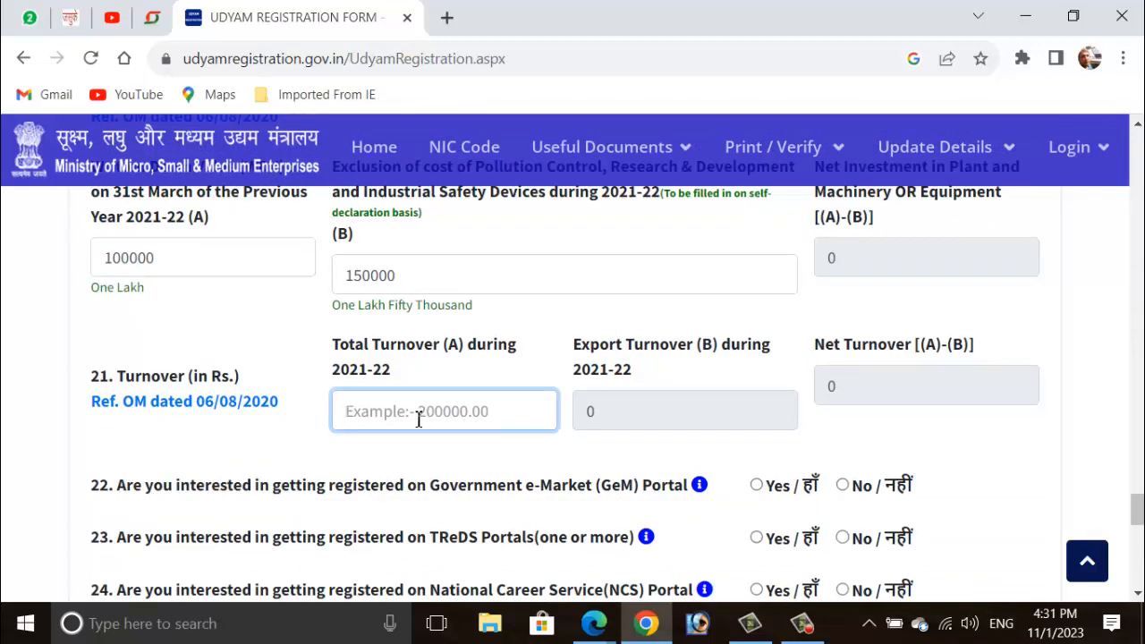
{"action": "type", "text": "3"}
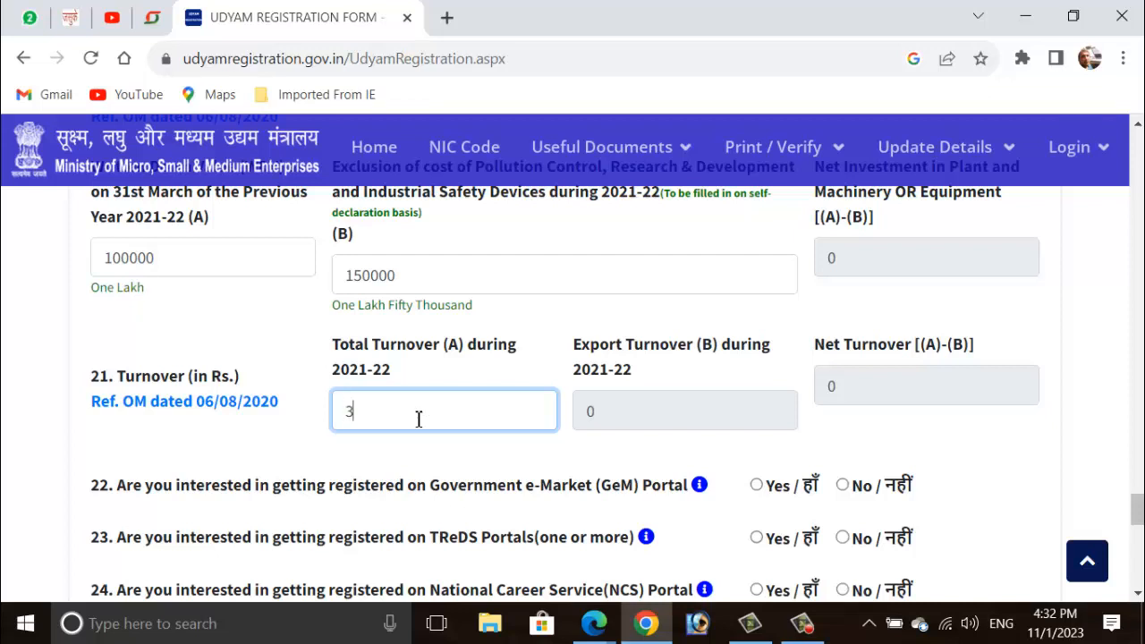
{"action": "type", "text": "00000"}
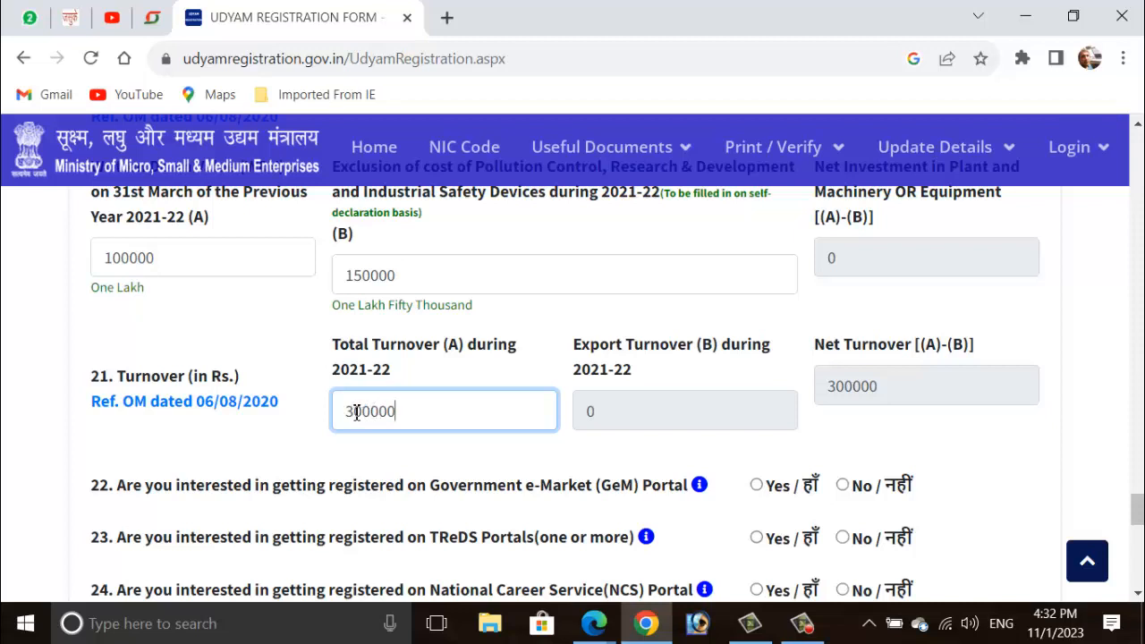
{"action": "left_click", "coordinate": [289, 378]}
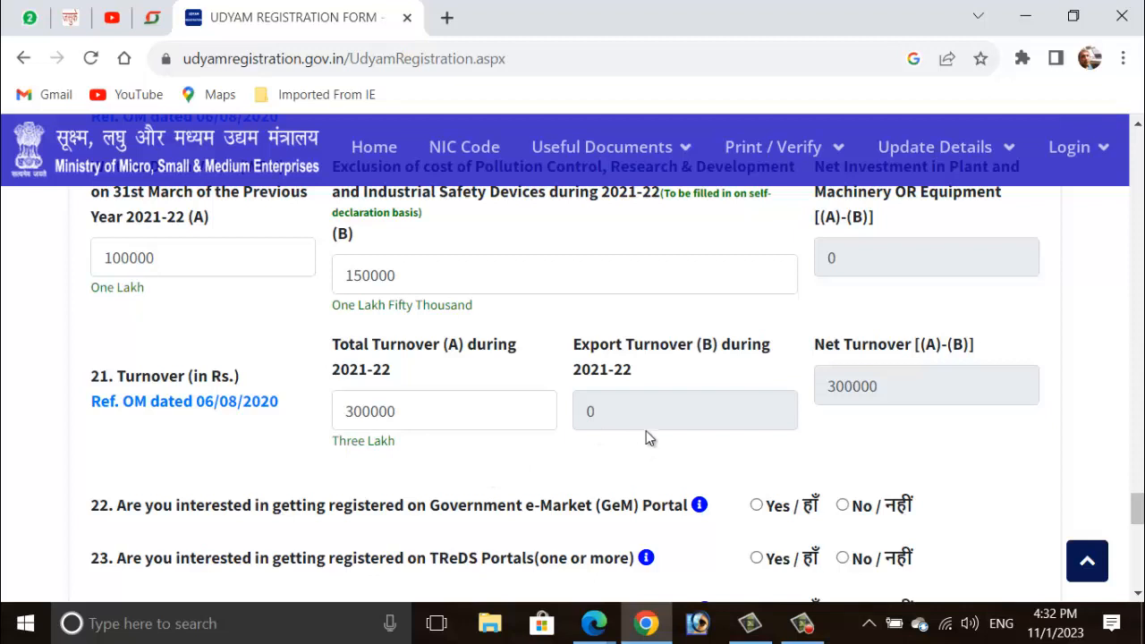
Answer No to the GeM, TReDS, NCS, NSIC B2B and free .IN domain questions.
{"action": "scroll", "coordinate": [649, 437], "scroll_direction": "down", "scroll_amount": 2}
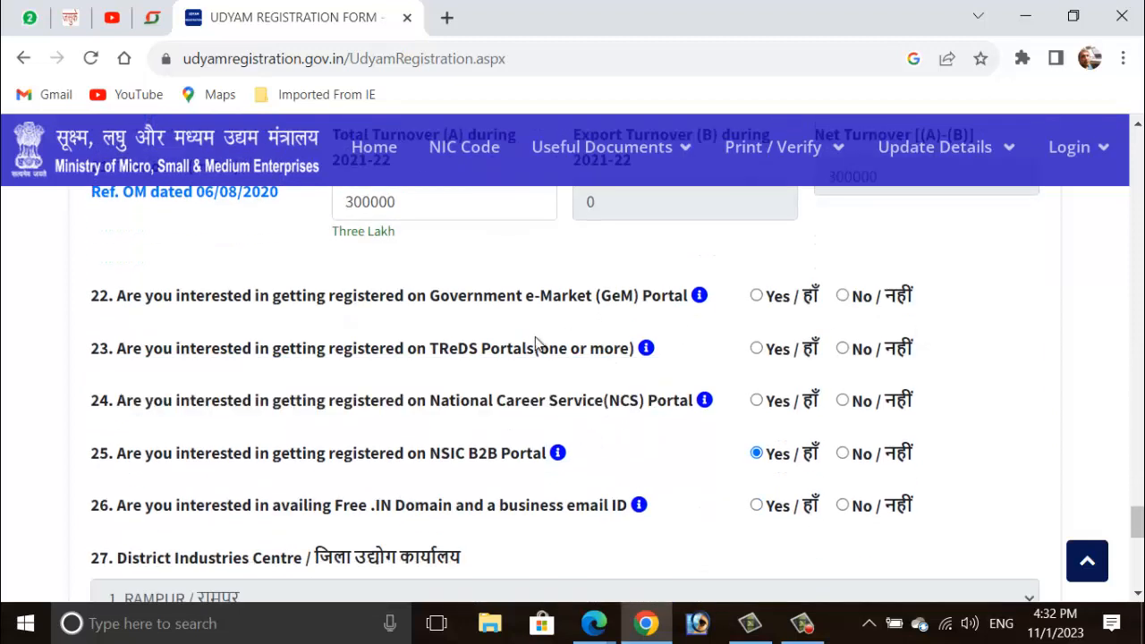
{"action": "left_click", "coordinate": [843, 296]}
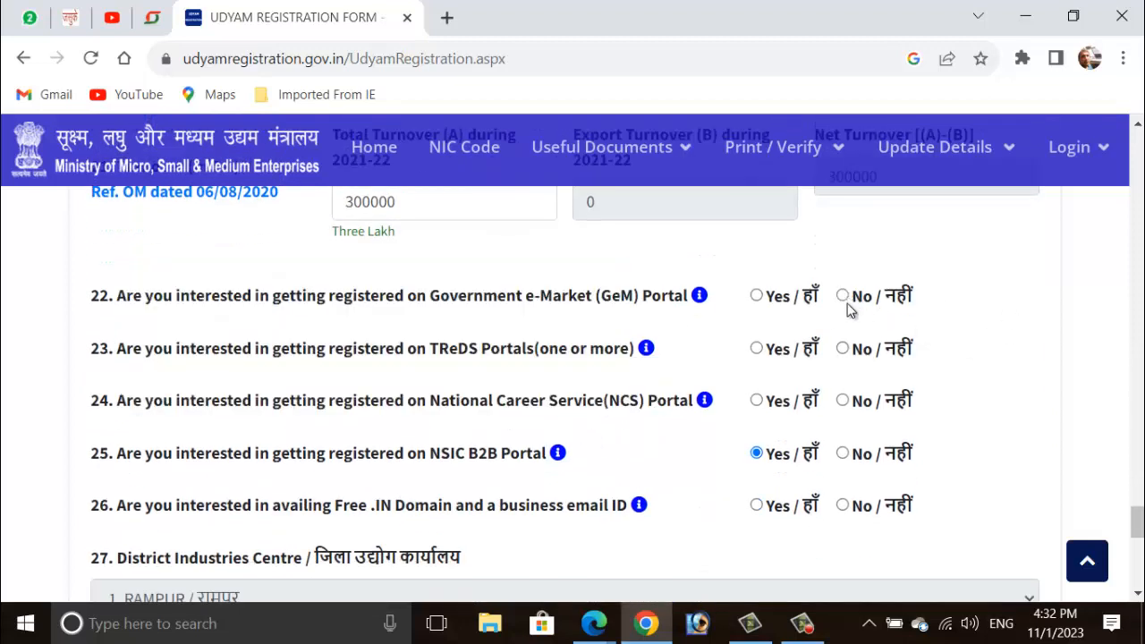
{"action": "left_click", "coordinate": [843, 349]}
{"action": "left_click", "coordinate": [843, 401]}
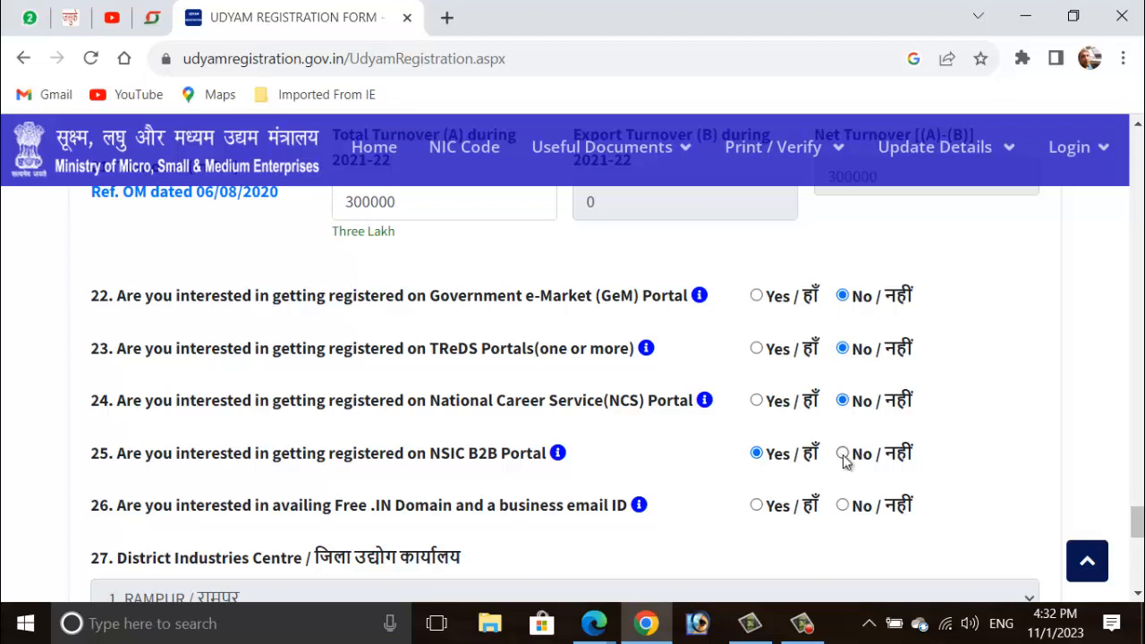
{"action": "left_click", "coordinate": [843, 454]}
{"action": "left_click", "coordinate": [843, 506]}
Attempt Submit & Get Final OTP, then fill the required Others employee count with 0.
{"action": "scroll", "coordinate": [572, 523], "scroll_direction": "down", "scroll_amount": 2}
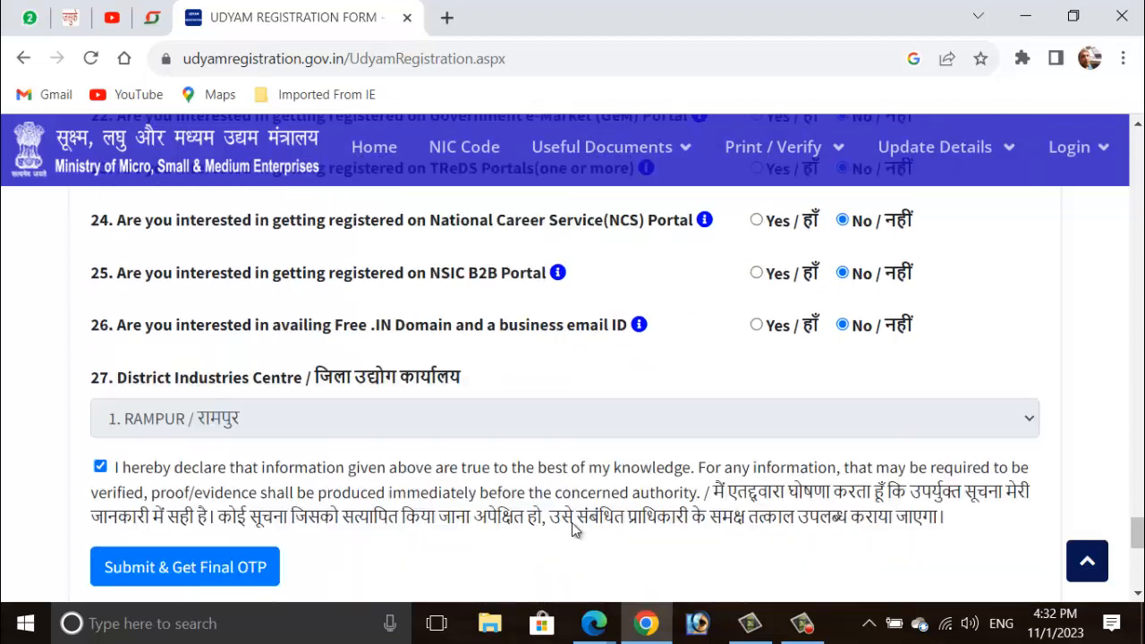
{"action": "left_click", "coordinate": [191, 549]}
{"action": "scroll", "coordinate": [581, 463], "scroll_direction": "down", "scroll_amount": 3}
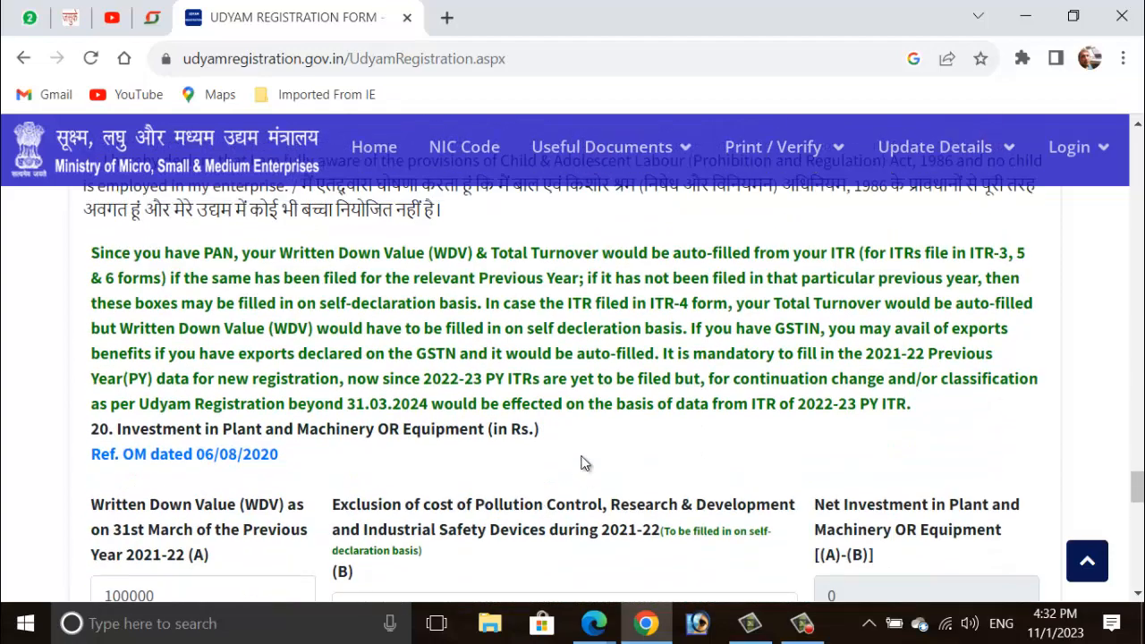
{"action": "scroll", "coordinate": [626, 412], "scroll_direction": "up", "scroll_amount": 3}
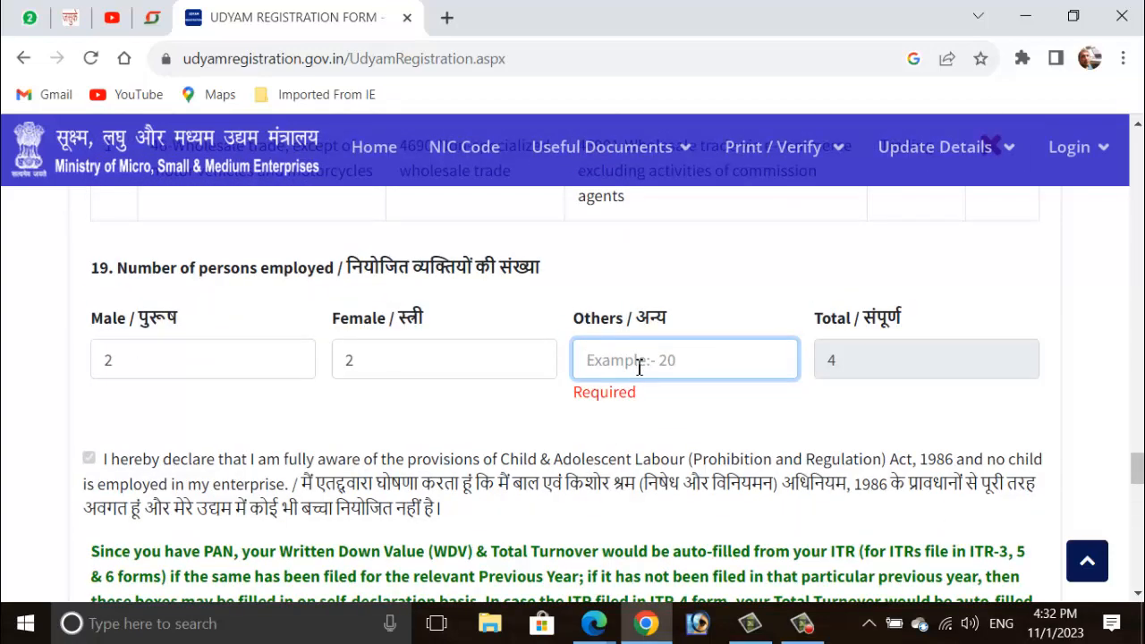
{"action": "type", "text": "0"}
{"action": "left_click", "coordinate": [763, 412]}
{"action": "scroll", "coordinate": [716, 430], "scroll_direction": "down", "scroll_amount": 8}
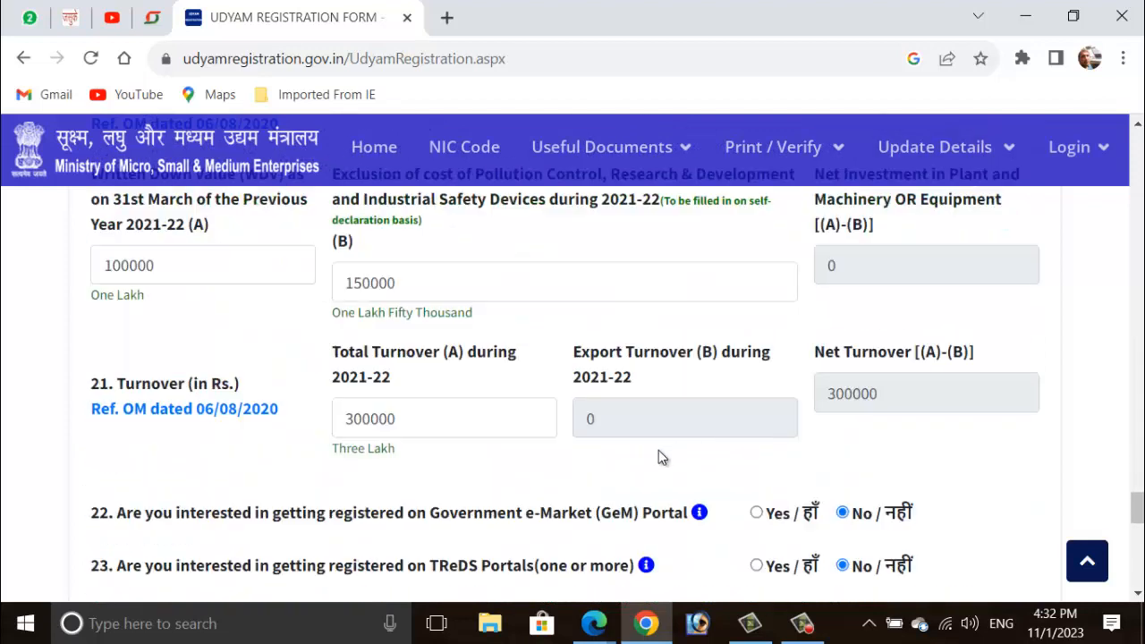
{"action": "scroll", "coordinate": [627, 457], "scroll_direction": "down", "scroll_amount": 12}
{"action": "scroll", "coordinate": [269, 345], "scroll_direction": "up", "scroll_amount": 3}
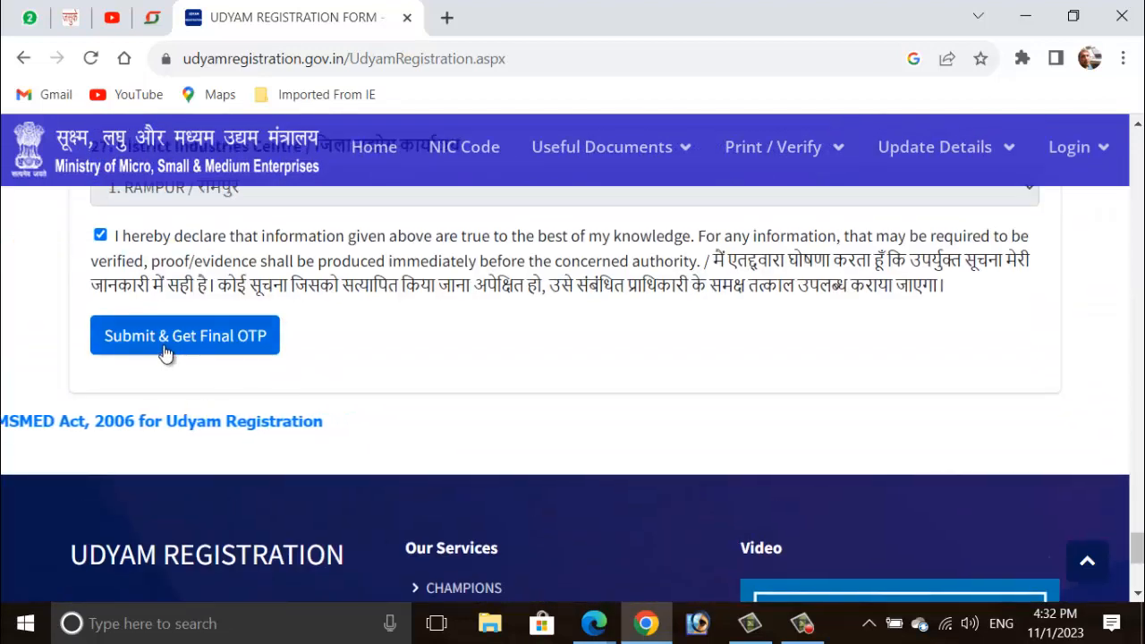
Submit the form for the final OTP and confirm the entered data is correct.
{"action": "left_click", "coordinate": [165, 352]}
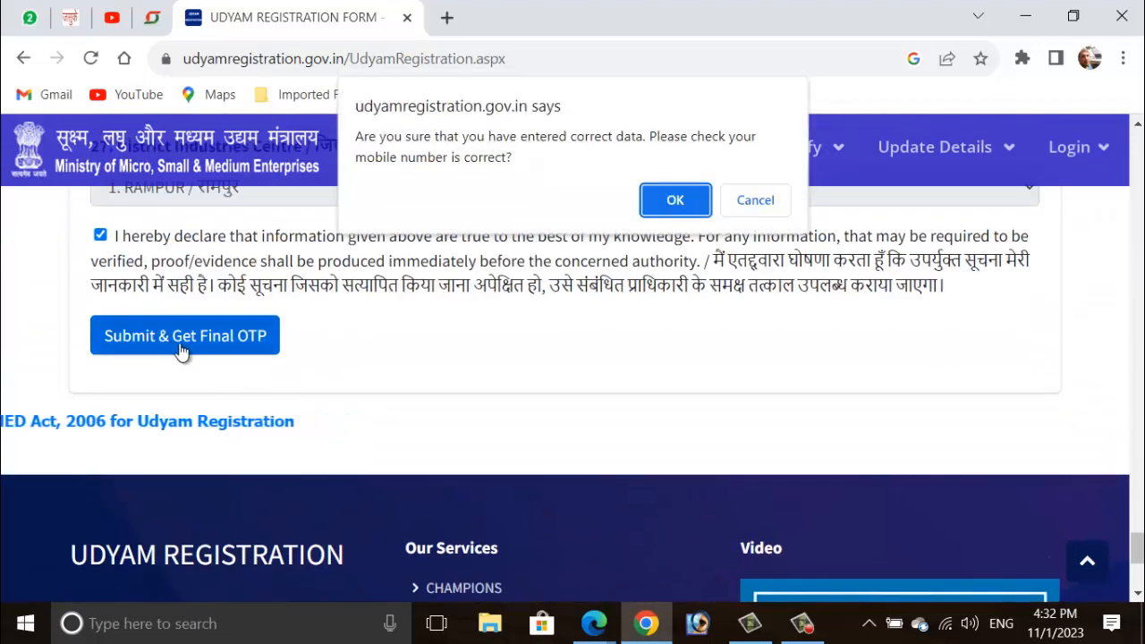
{"action": "left_click", "coordinate": [676, 200]}
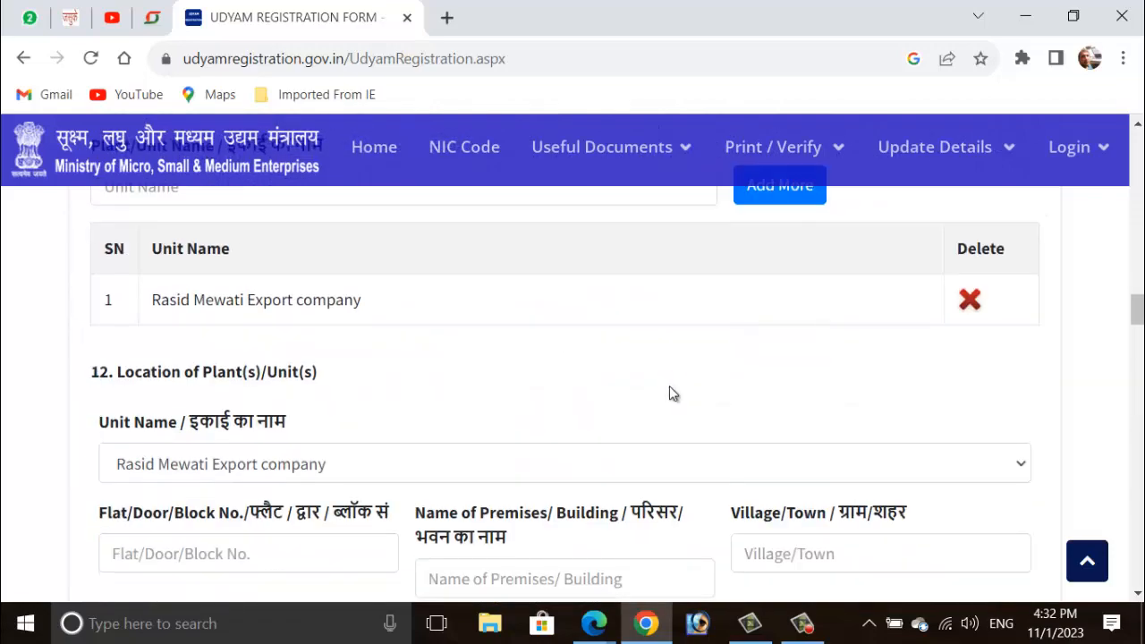
{"action": "scroll", "coordinate": [673, 394], "scroll_direction": "down", "scroll_amount": 13}
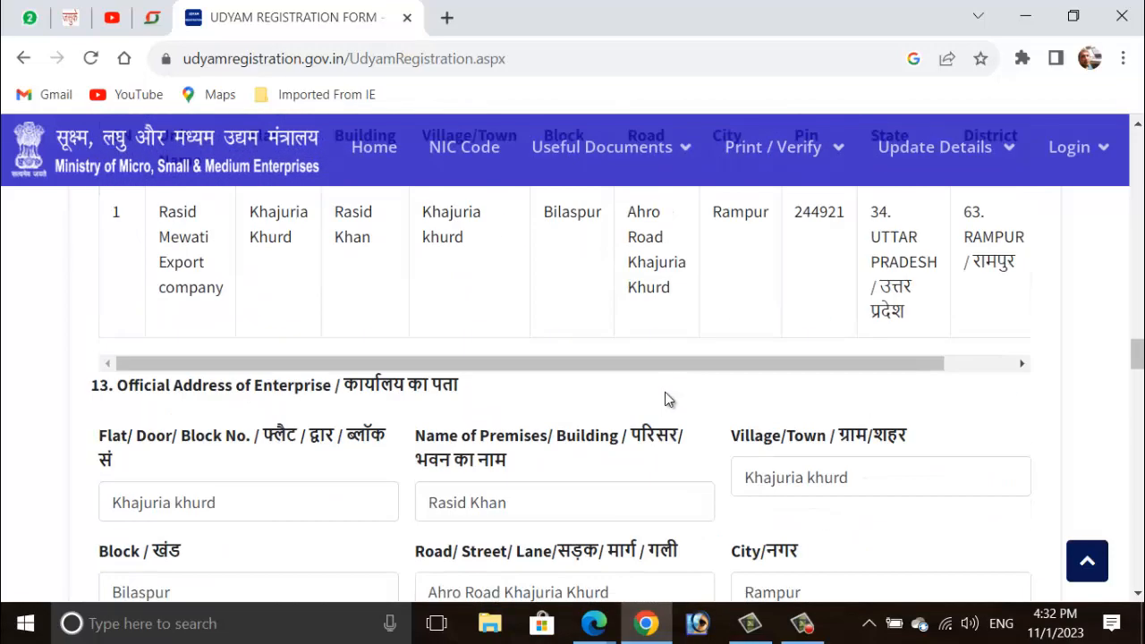
{"action": "scroll", "coordinate": [661, 403], "scroll_direction": "down", "scroll_amount": 20}
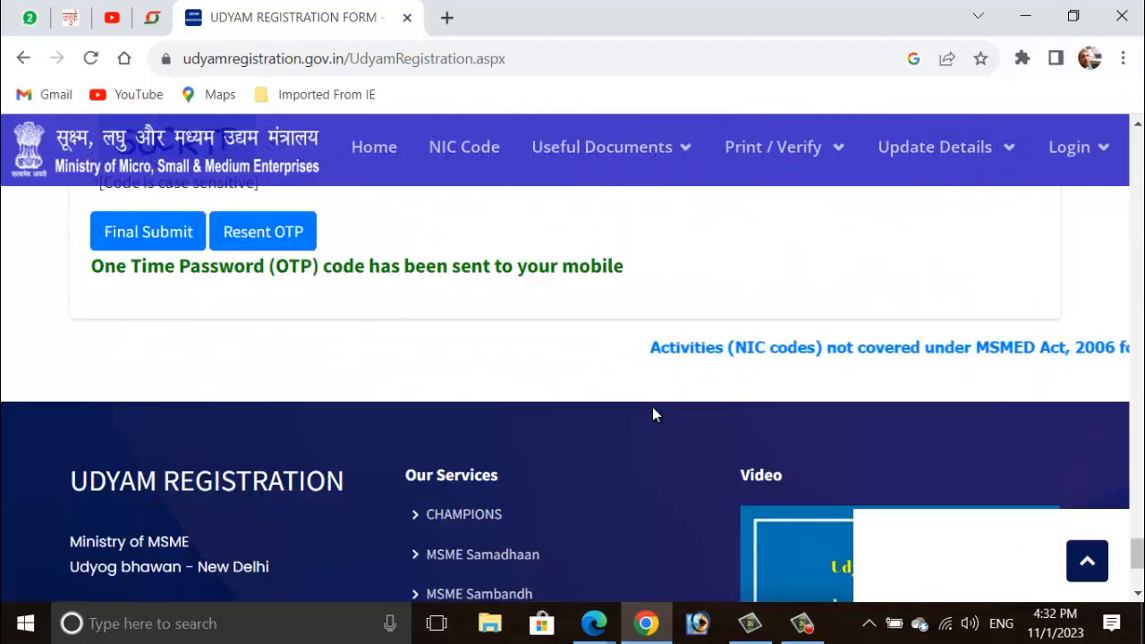
Enter the mobile OTP and the captcha verification code.
{"action": "scroll", "coordinate": [621, 414], "scroll_direction": "up", "scroll_amount": 7}
{"action": "scroll", "coordinate": [612, 409], "scroll_direction": "down", "scroll_amount": 2}
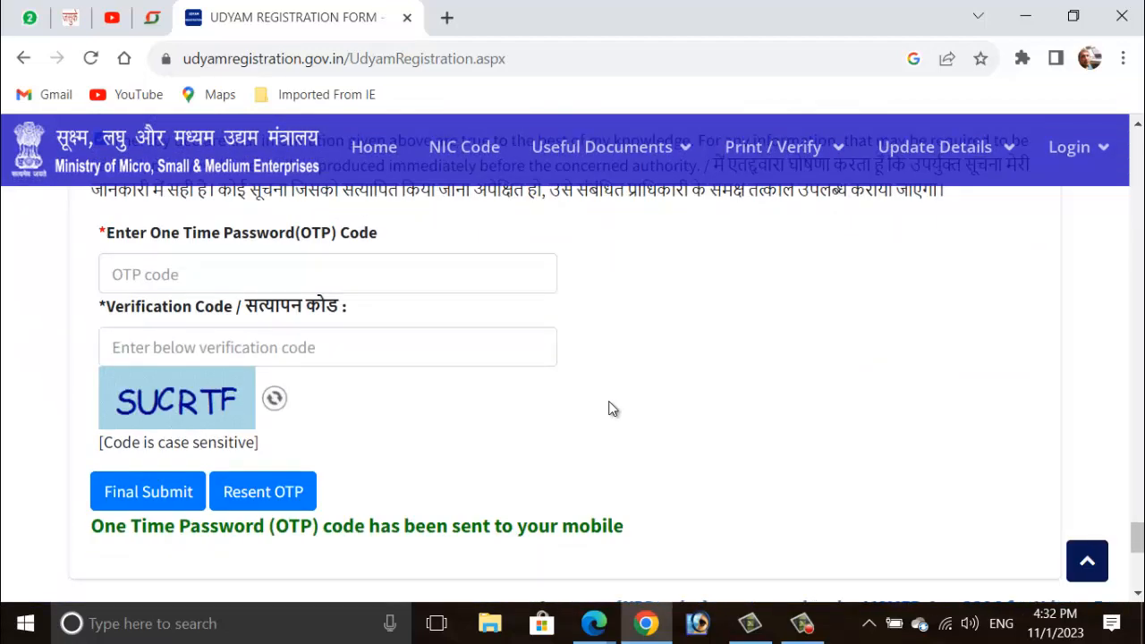
{"action": "left_click", "coordinate": [134, 278]}
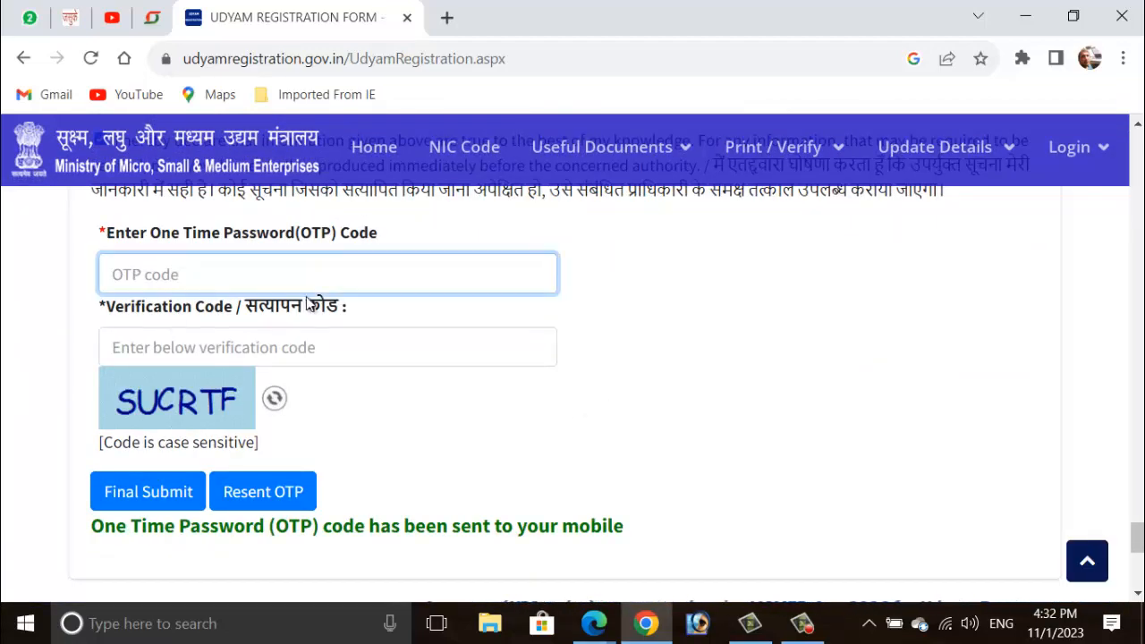
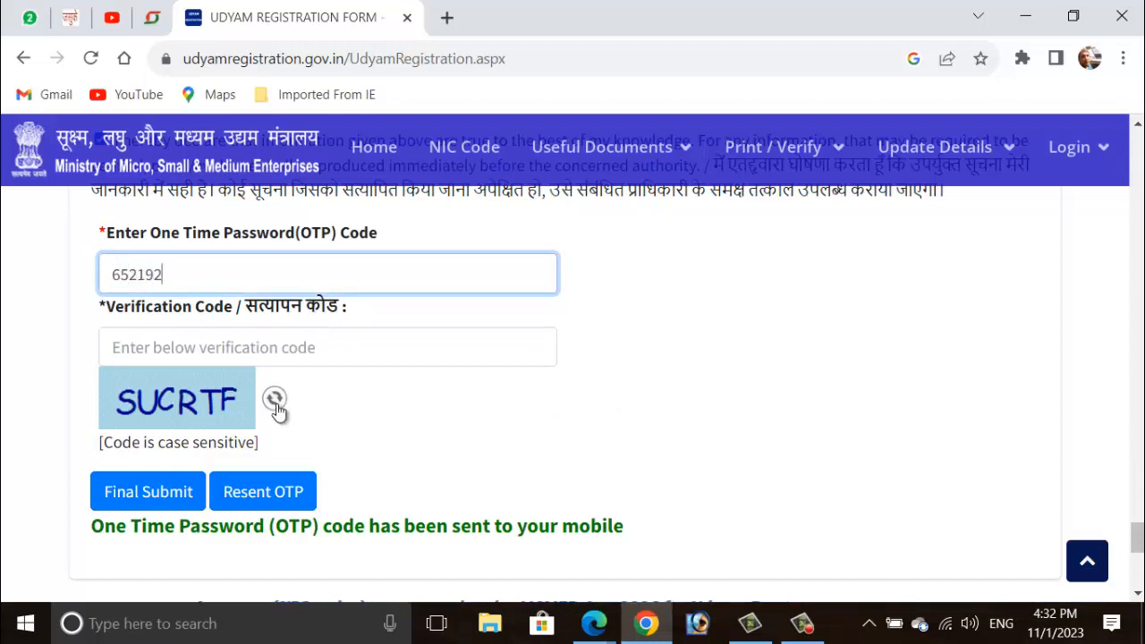
{"action": "left_click", "coordinate": [330, 393]}
{"action": "left_click", "coordinate": [374, 348]}
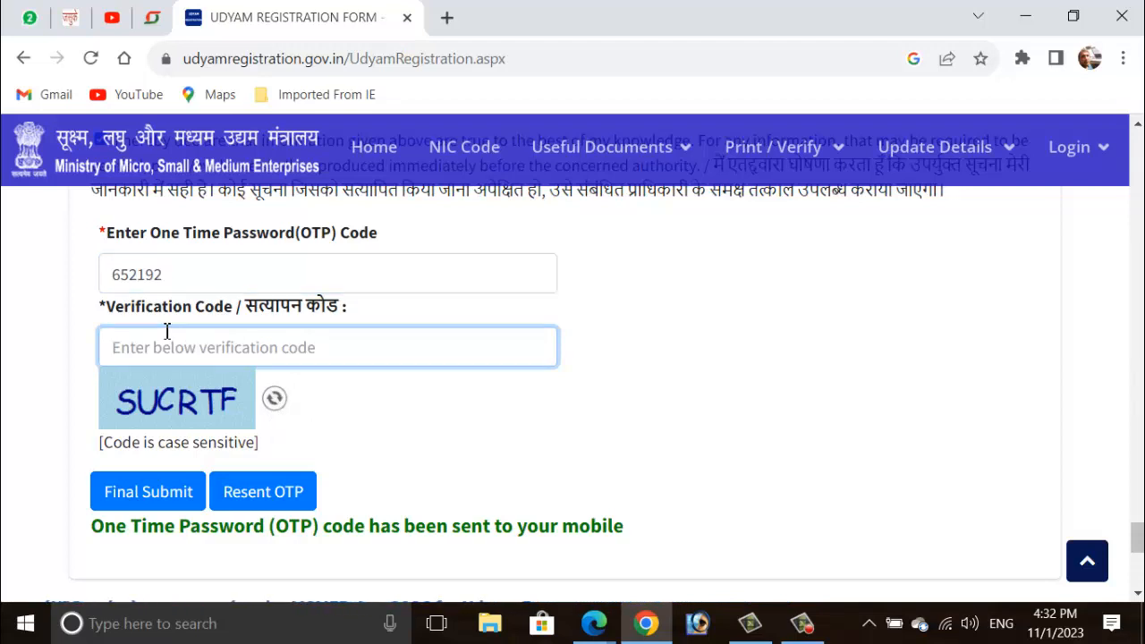
{"action": "type", "text": "SU"}
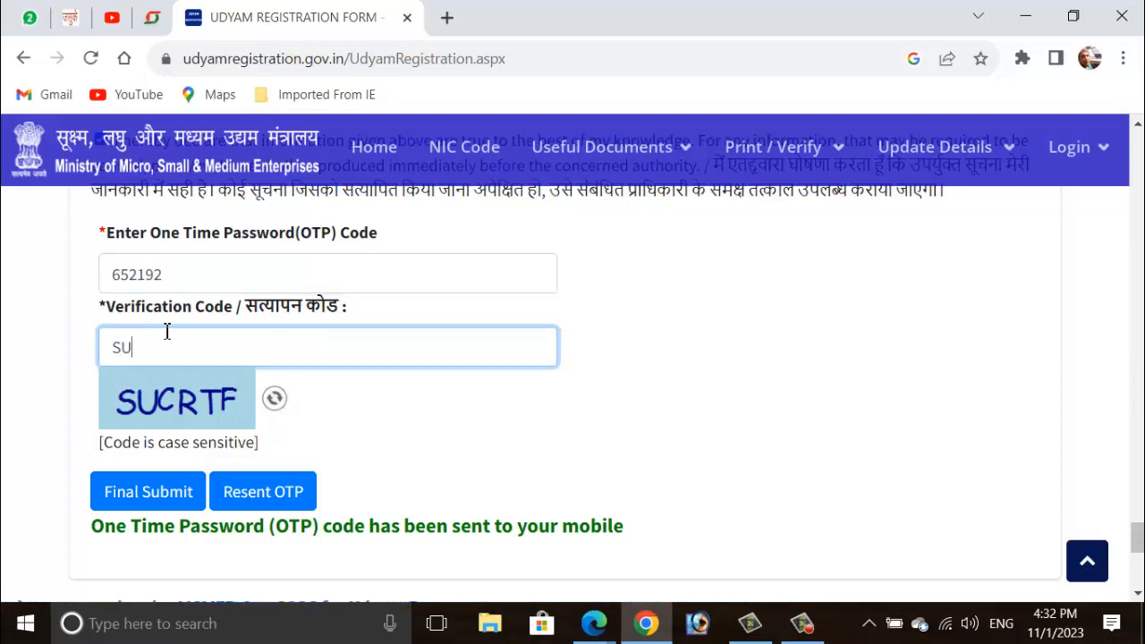
{"action": "type", "text": "CRTF"}
Final-submit the registration, confirm it, and dismiss the success message.
{"action": "left_click", "coordinate": [148, 491]}
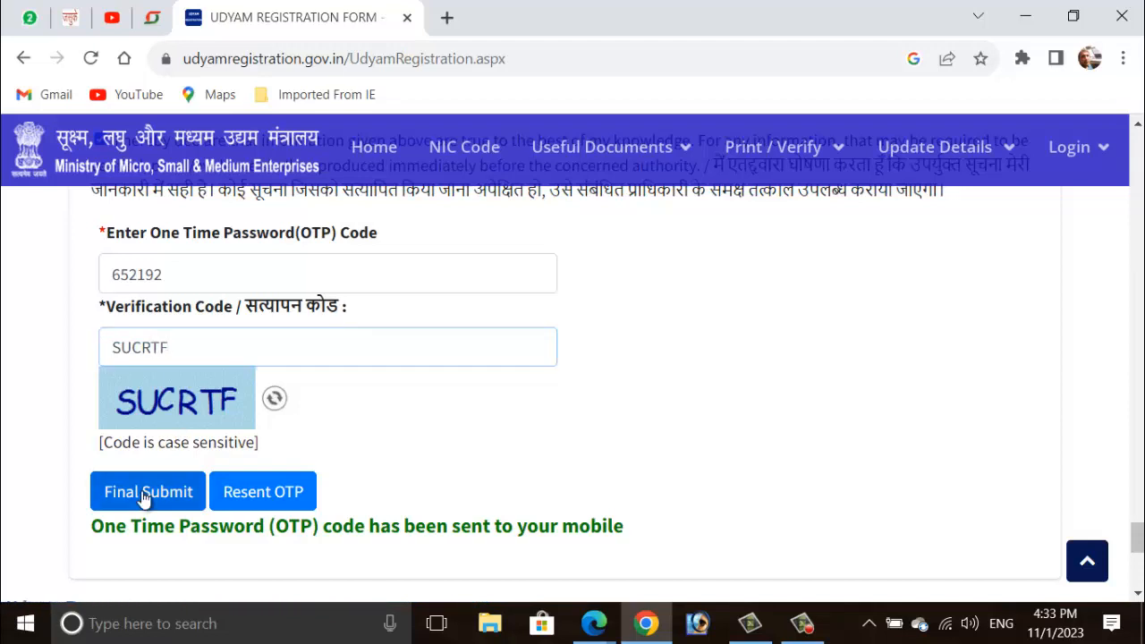
{"action": "left_click", "coordinate": [670, 200]}
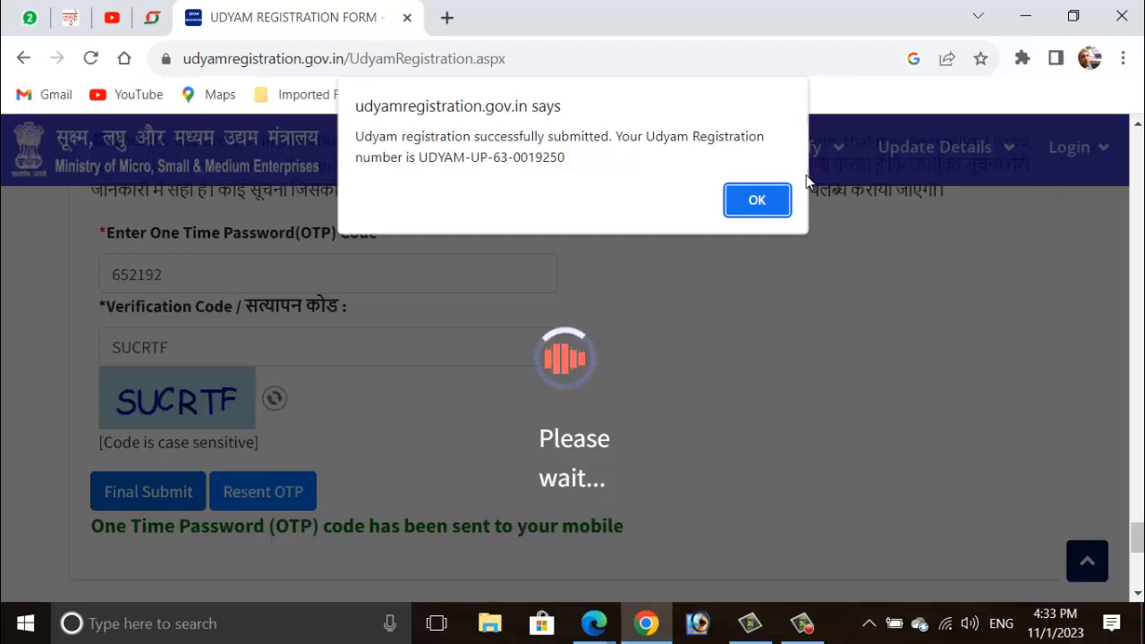
{"action": "left_click", "coordinate": [755, 199]}
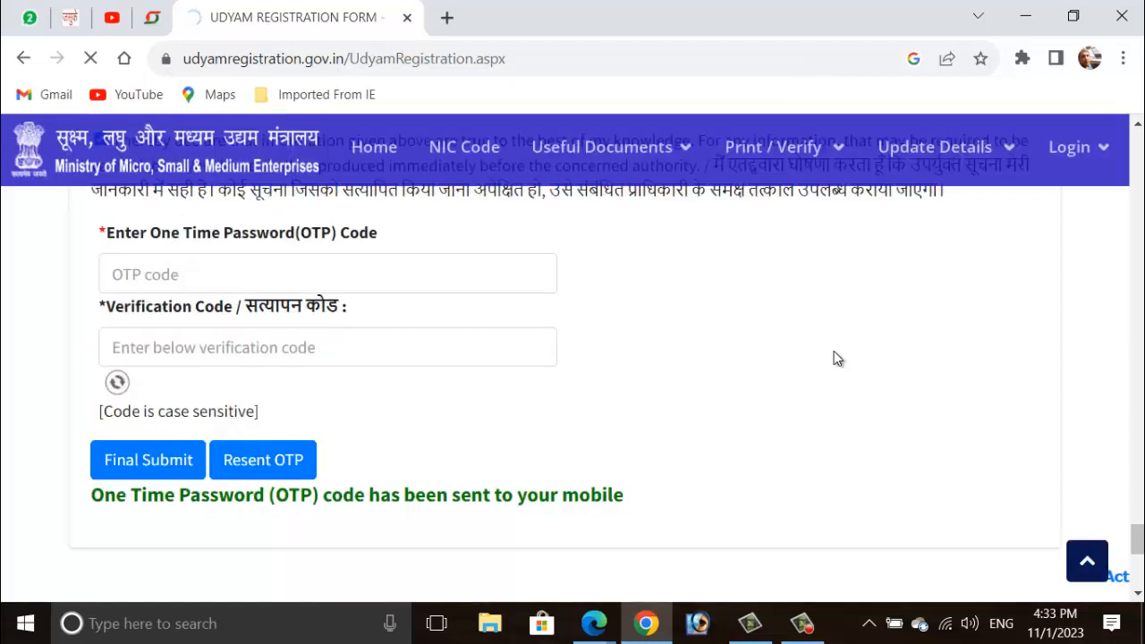
Choose Print Certificate on the thank-you page to reach the Udyami Login page.
{"action": "scroll", "coordinate": [613, 366], "scroll_direction": "down", "scroll_amount": 2}
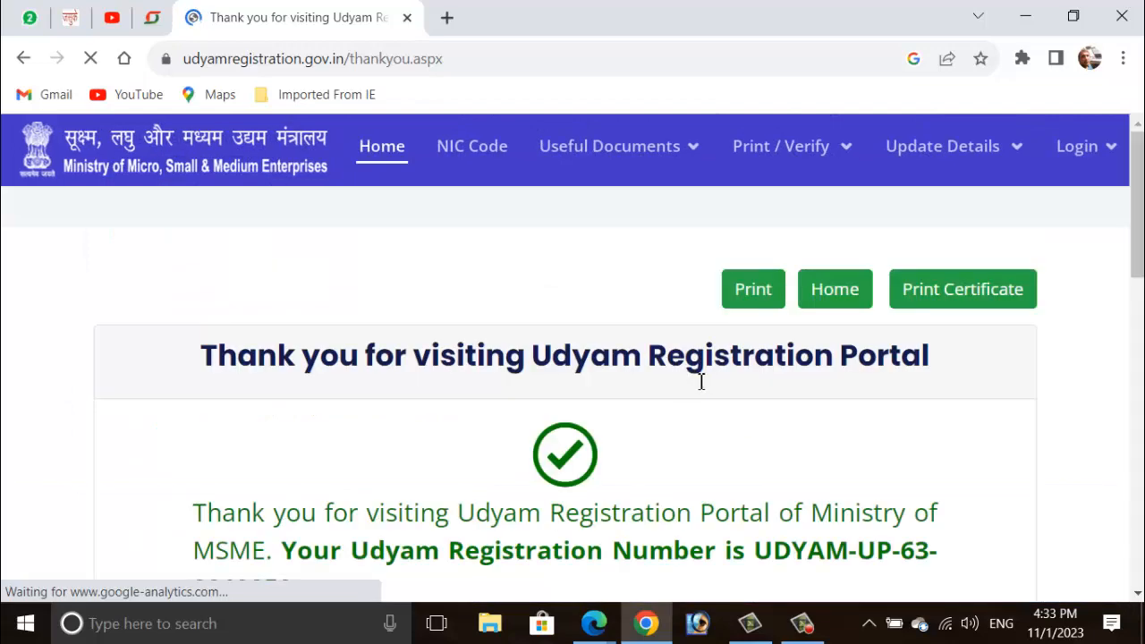
{"action": "scroll", "coordinate": [757, 391], "scroll_direction": "down", "scroll_amount": 2}
{"action": "scroll", "coordinate": [823, 395], "scroll_direction": "up", "scroll_amount": 2}
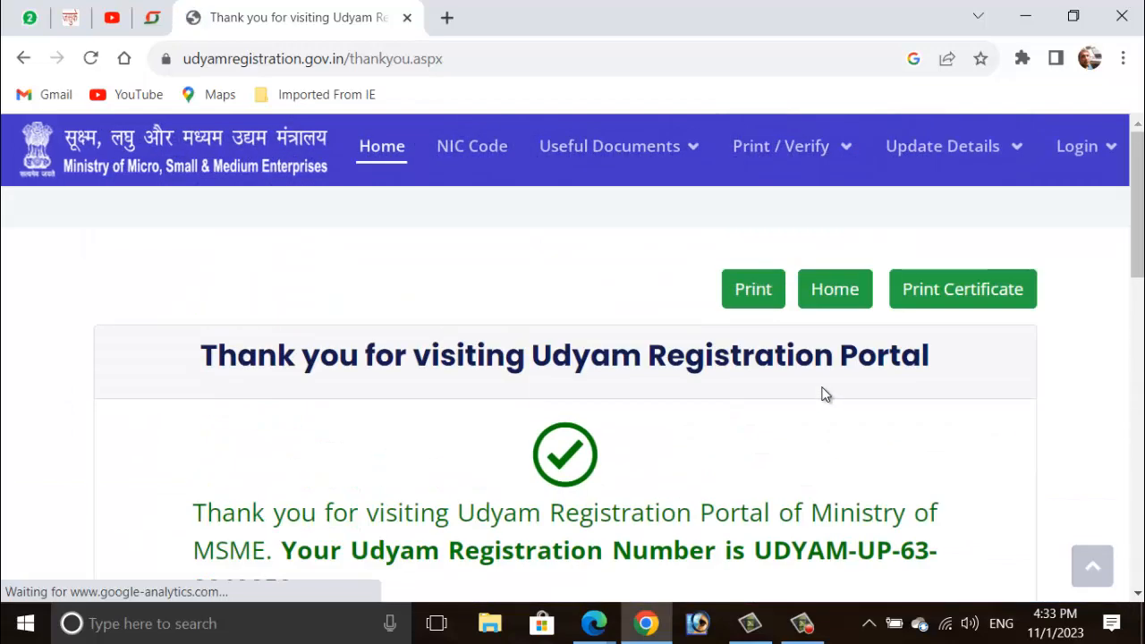
{"action": "scroll", "coordinate": [833, 394], "scroll_direction": "down", "scroll_amount": 1}
{"action": "scroll", "coordinate": [913, 391], "scroll_direction": "up", "scroll_amount": 1}
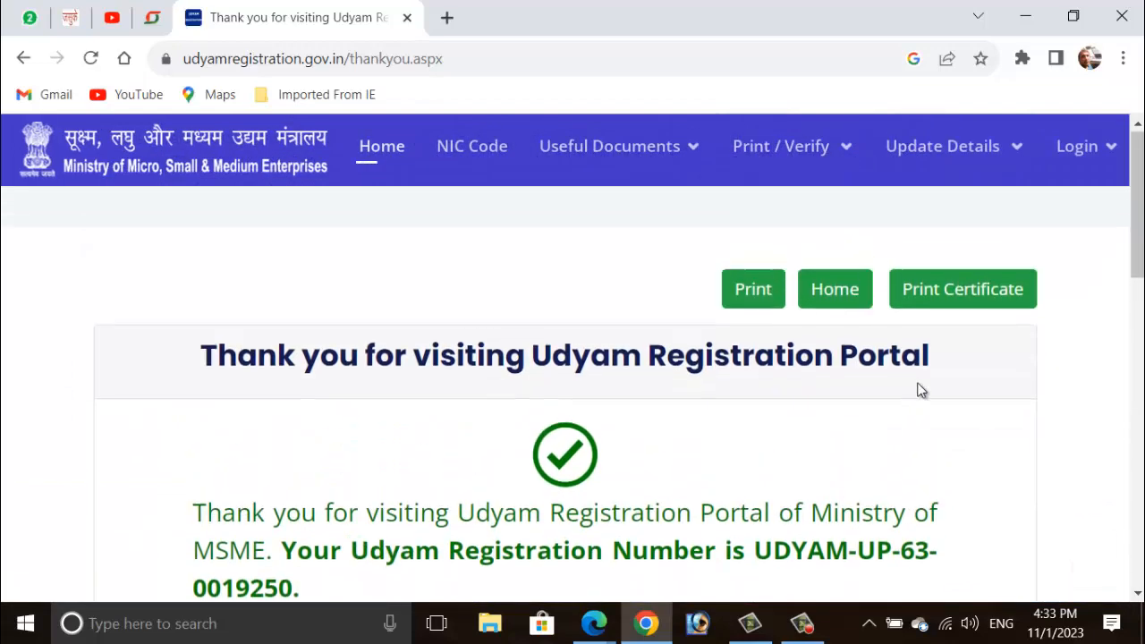
{"action": "left_click", "coordinate": [976, 296]}
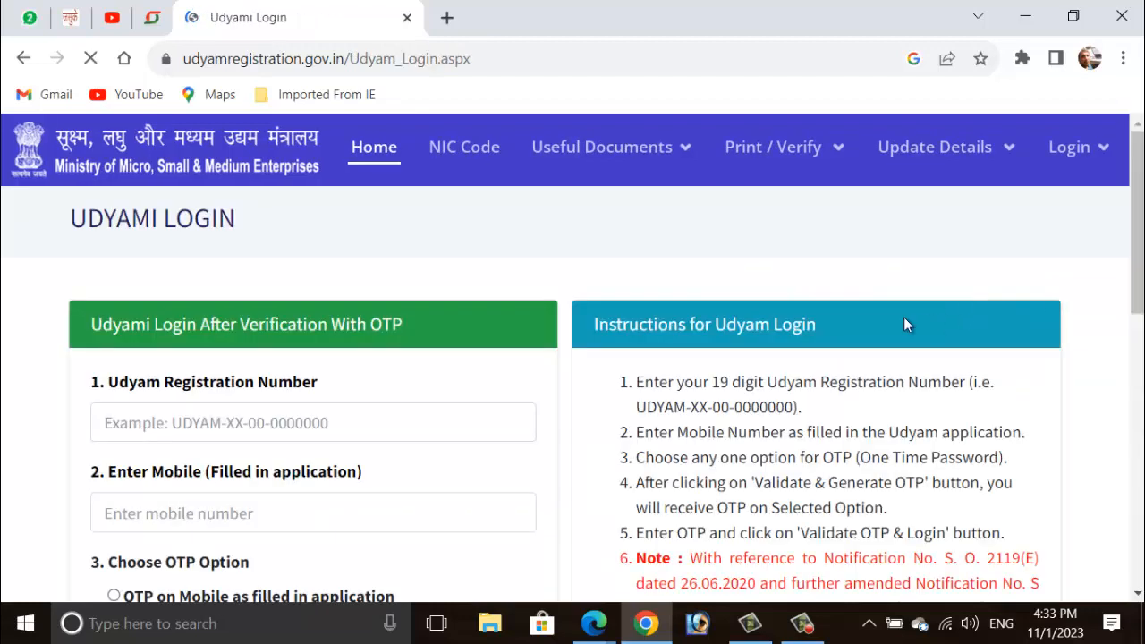
Enter the Udyam registration number and mobile number, choose OTP on Mobile, and generate the OTP.
{"action": "left_click", "coordinate": [152, 423]}
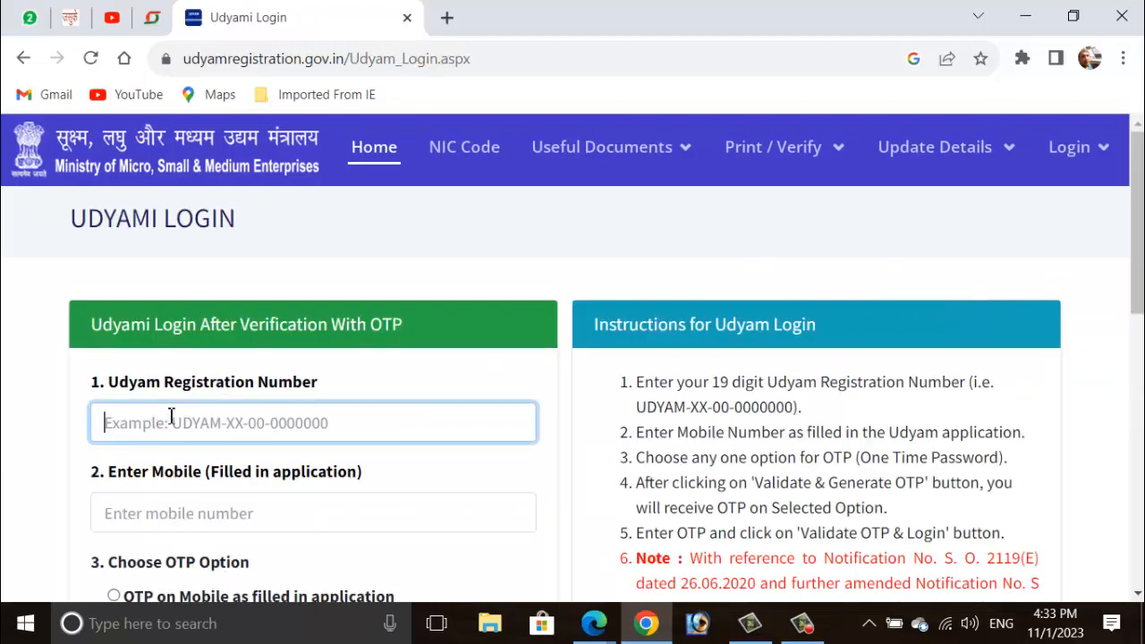
{"action": "scroll", "coordinate": [184, 358], "scroll_direction": "down", "scroll_amount": 1}
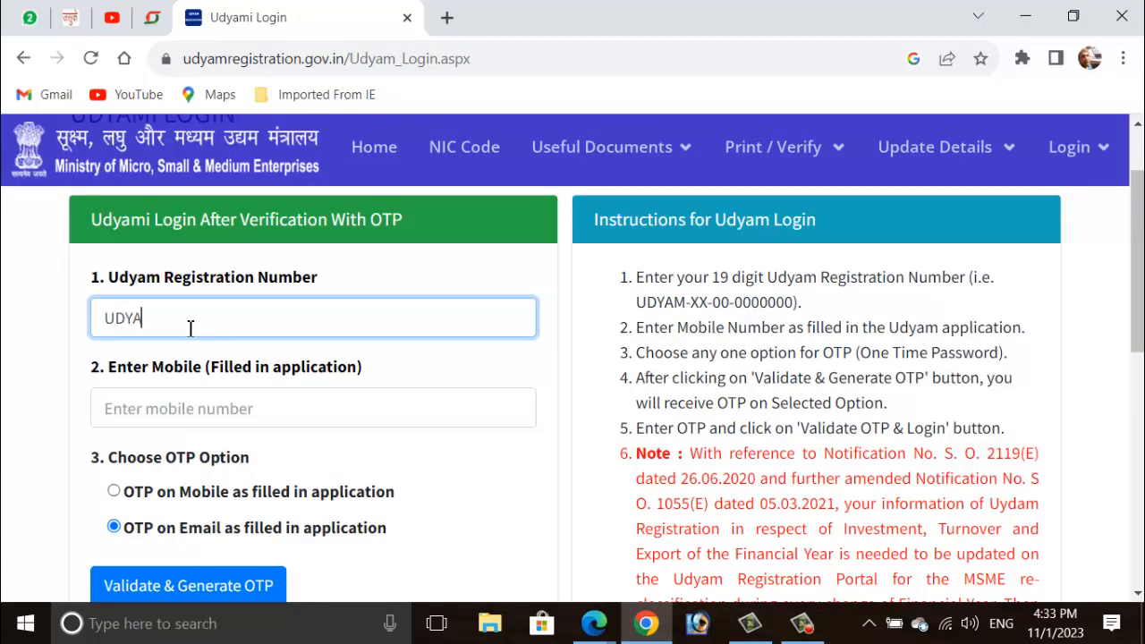
{"action": "left_click", "coordinate": [145, 416]}
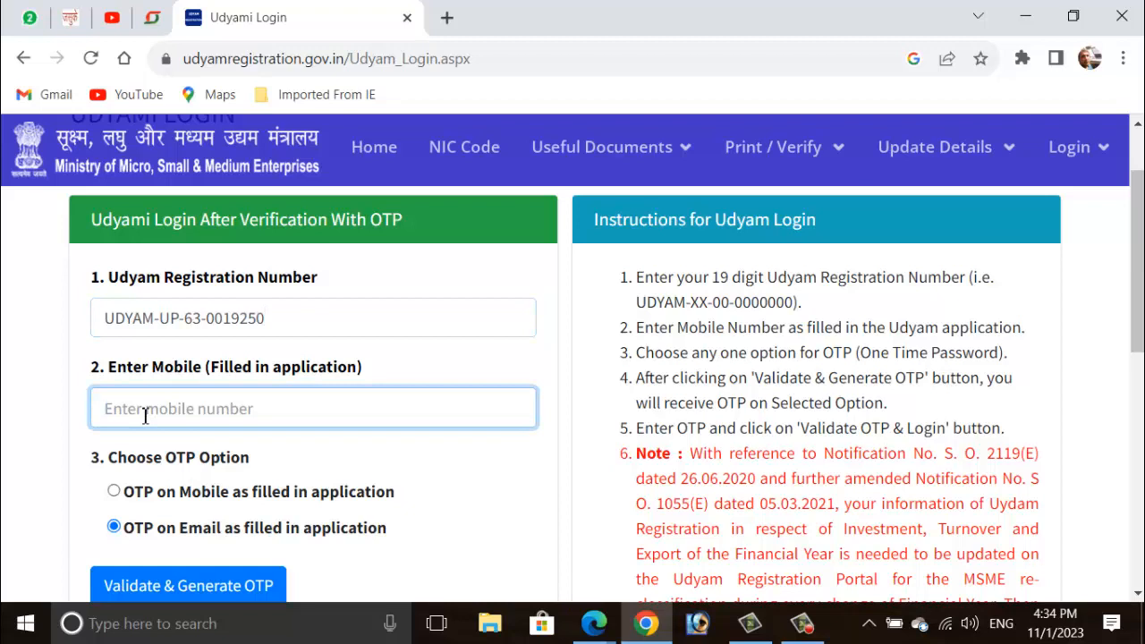
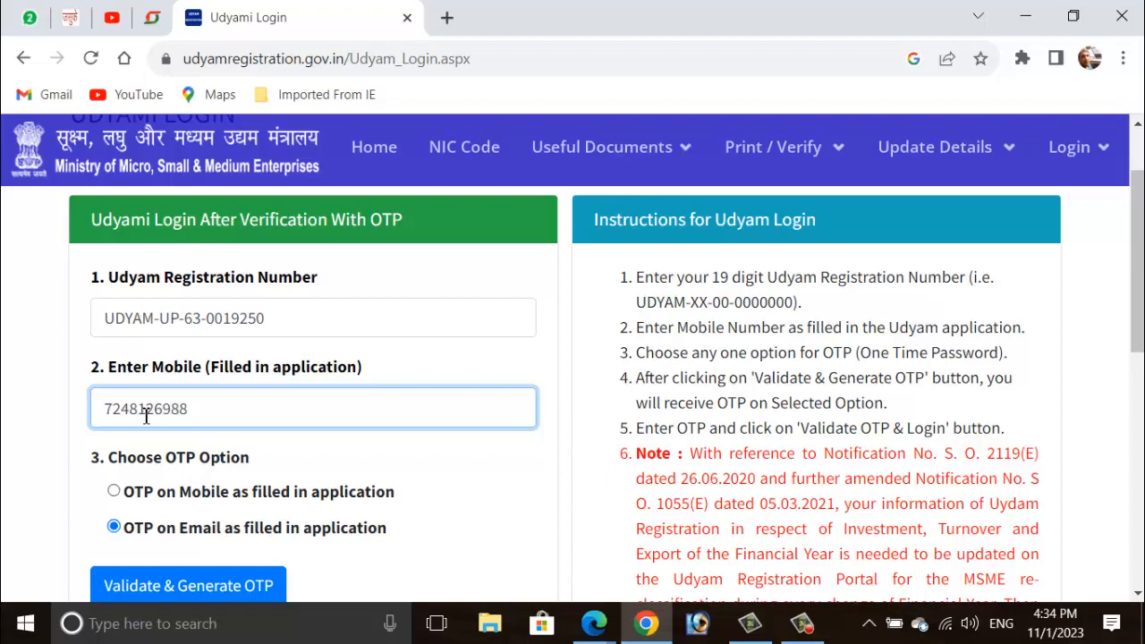
{"action": "scroll", "coordinate": [171, 453], "scroll_direction": "down", "scroll_amount": 1}
{"action": "left_click", "coordinate": [123, 421]}
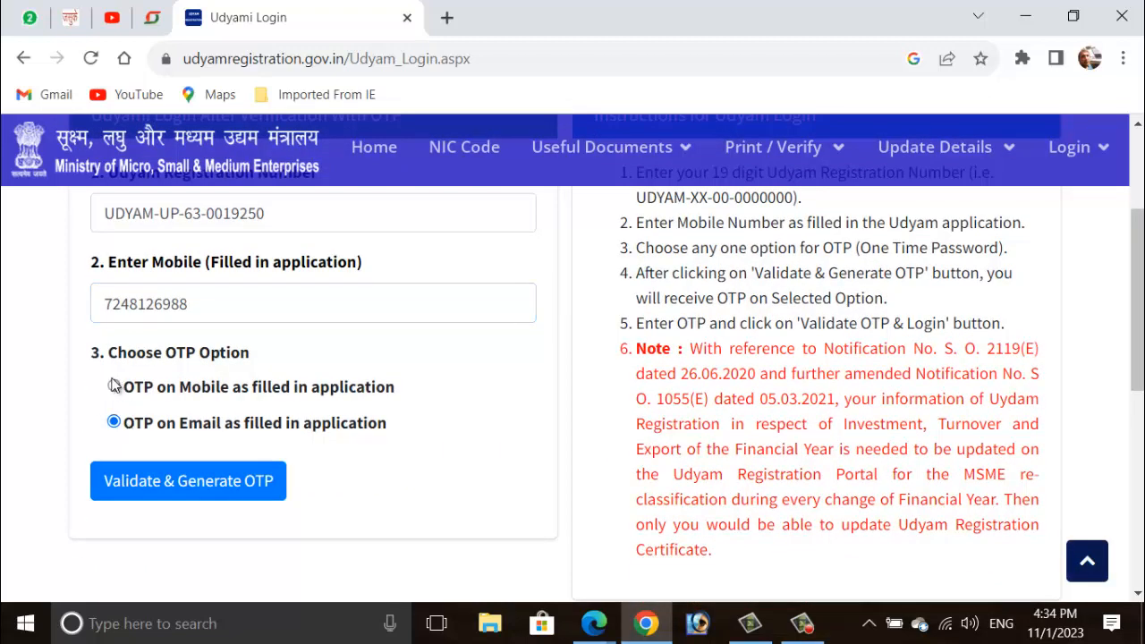
{"action": "left_click", "coordinate": [114, 386]}
{"action": "left_click", "coordinate": [185, 484]}
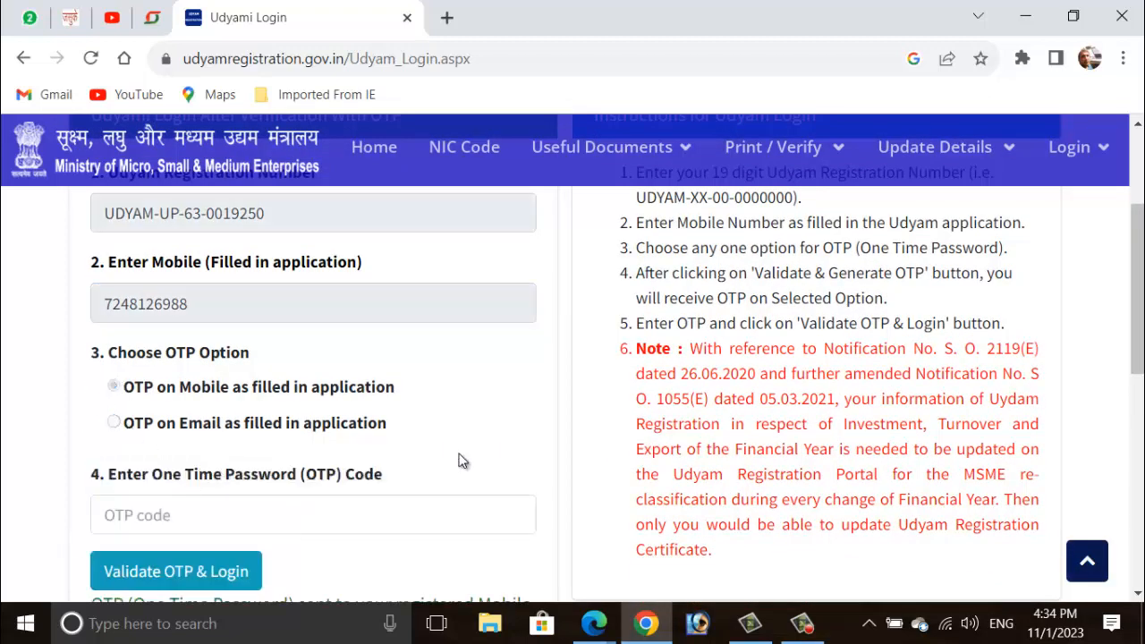
Enter the received login OTP and validate it to log in.
{"action": "scroll", "coordinate": [364, 434], "scroll_direction": "down", "scroll_amount": 2}
{"action": "left_click", "coordinate": [162, 320]}
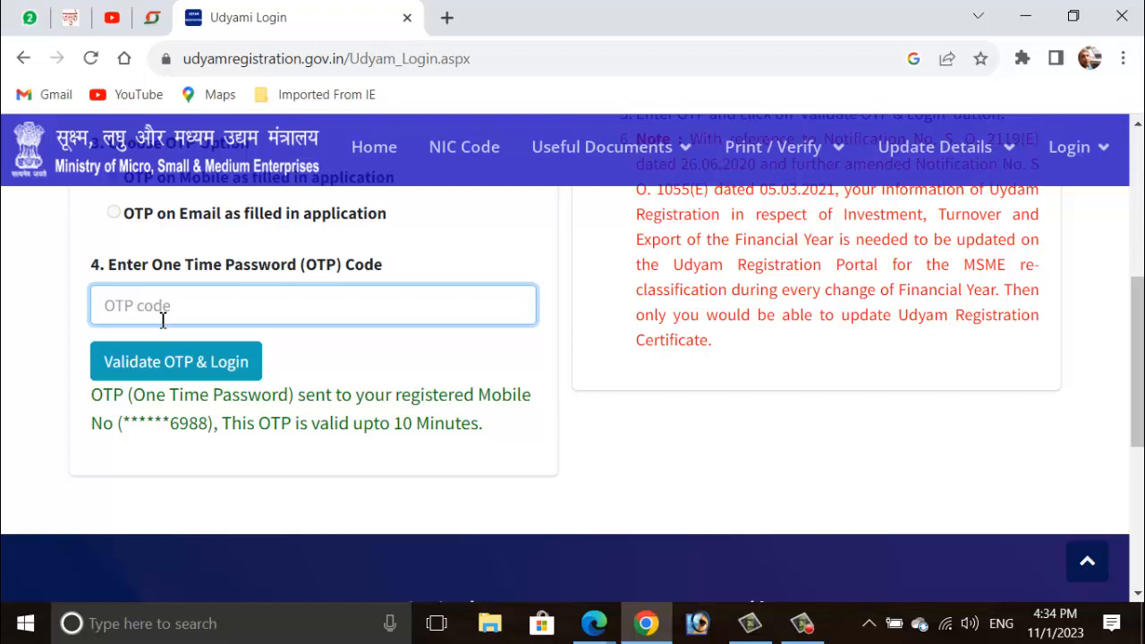
{"action": "left_click", "coordinate": [181, 358]}
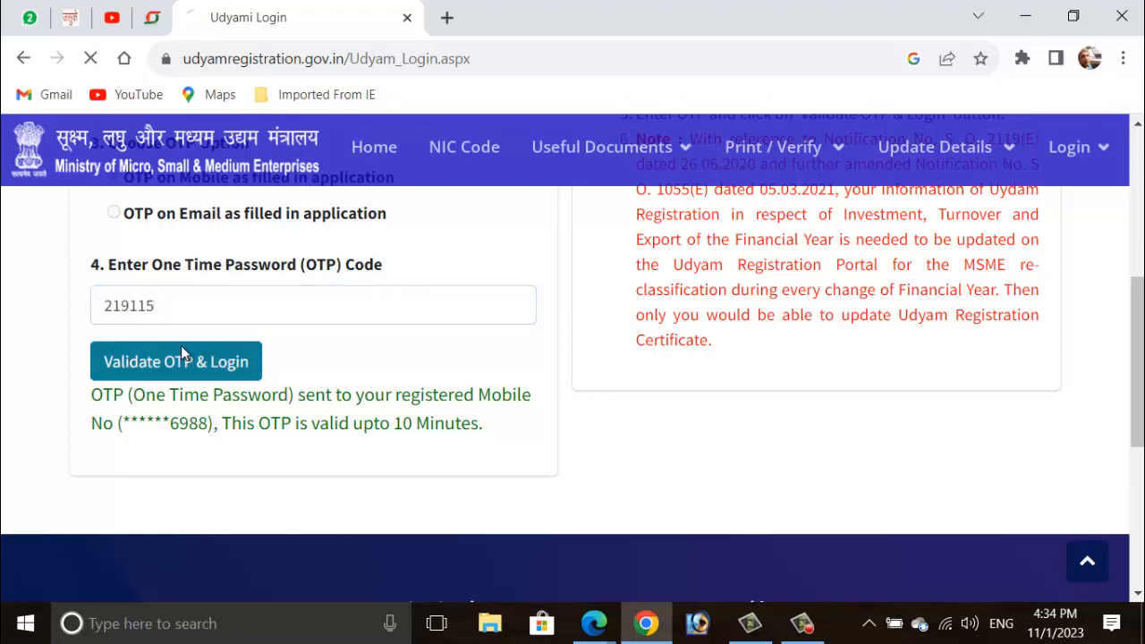
{"action": "scroll", "coordinate": [497, 437], "scroll_direction": "down", "scroll_amount": 10}
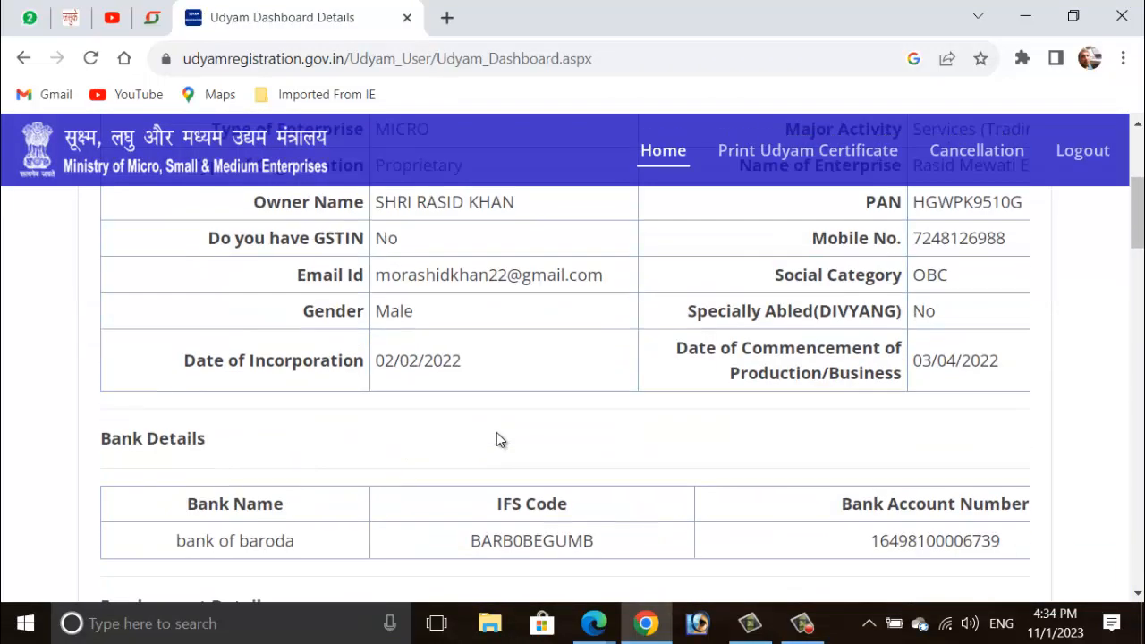
Open the printable Udyam Registration Certificate from the dashboard and review its NIC codes.
{"action": "scroll", "coordinate": [507, 407], "scroll_direction": "down", "scroll_amount": 20}
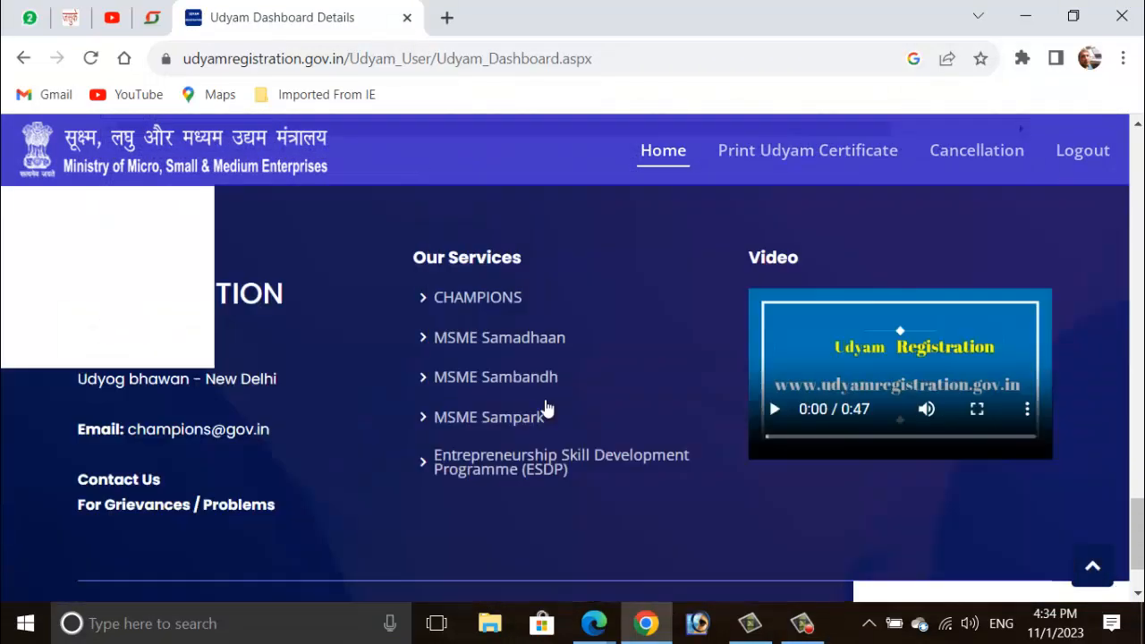
{"action": "scroll", "coordinate": [603, 399], "scroll_direction": "up", "scroll_amount": 6}
{"action": "scroll", "coordinate": [617, 394], "scroll_direction": "up", "scroll_amount": 20}
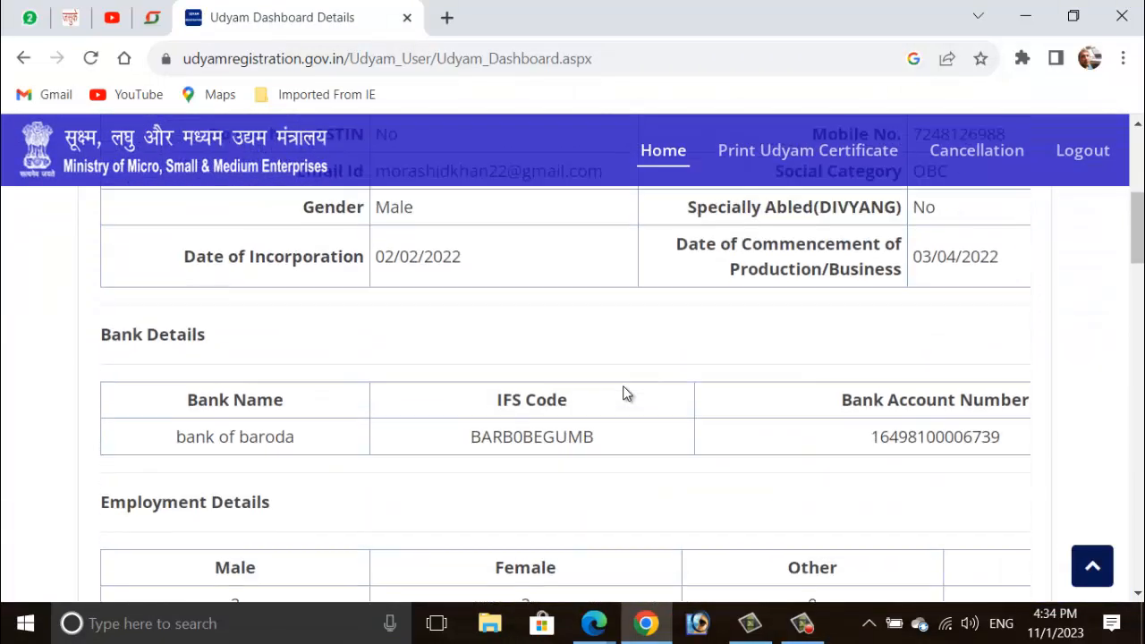
{"action": "left_click", "coordinate": [854, 322]}
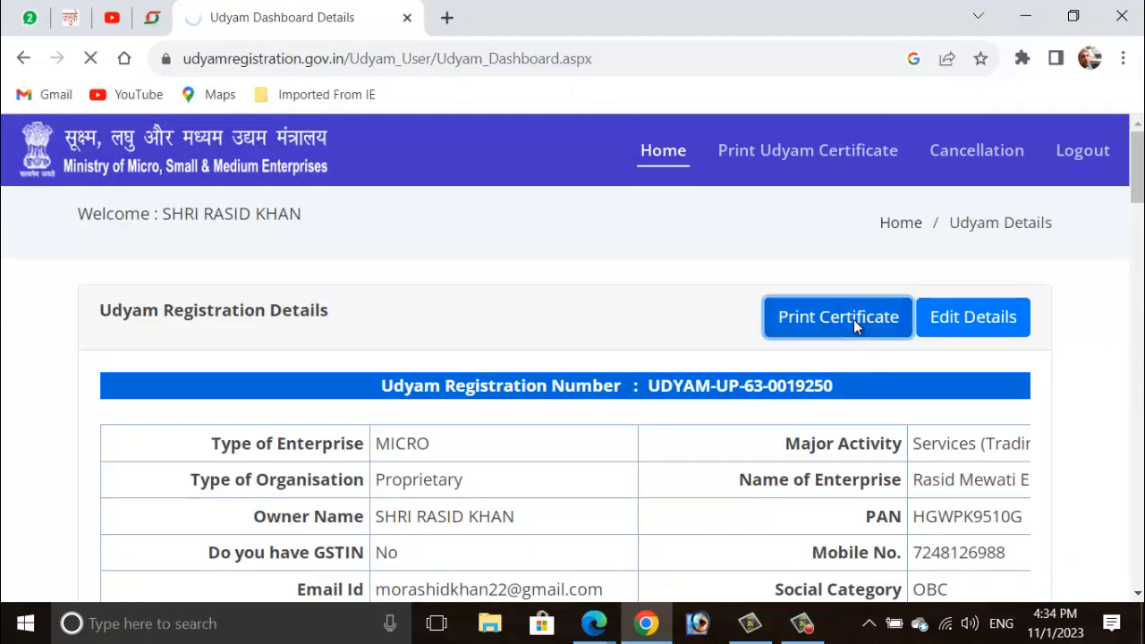
{"action": "scroll", "coordinate": [707, 326], "scroll_direction": "down", "scroll_amount": 6}
{"action": "scroll", "coordinate": [617, 358], "scroll_direction": "down", "scroll_amount": 3}
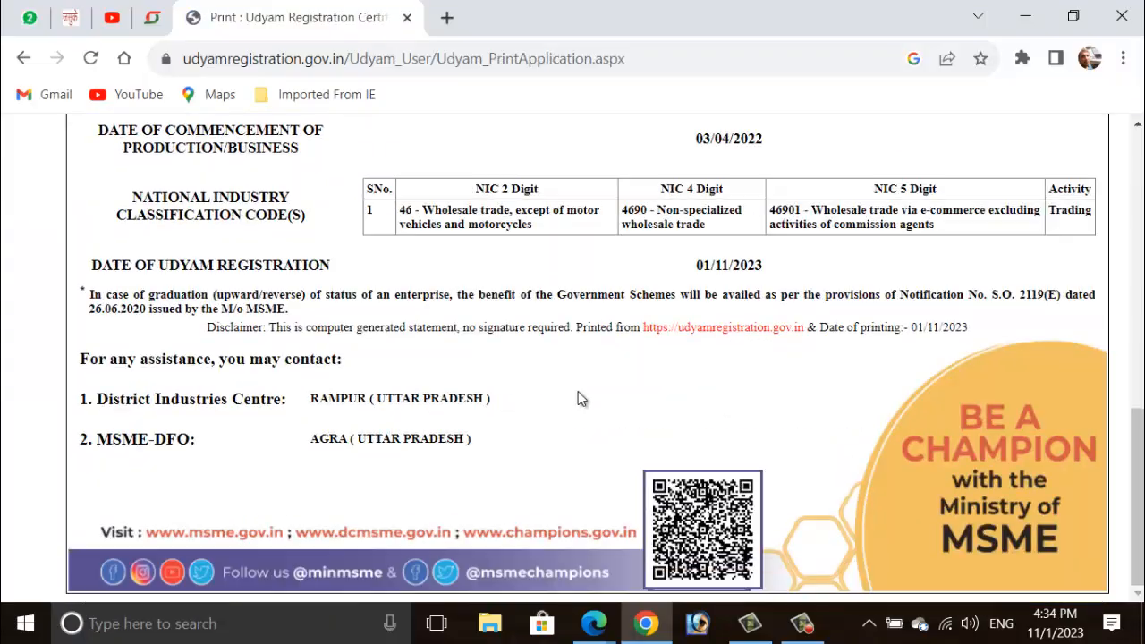
{"action": "scroll", "coordinate": [613, 373], "scroll_direction": "up", "scroll_amount": 10}
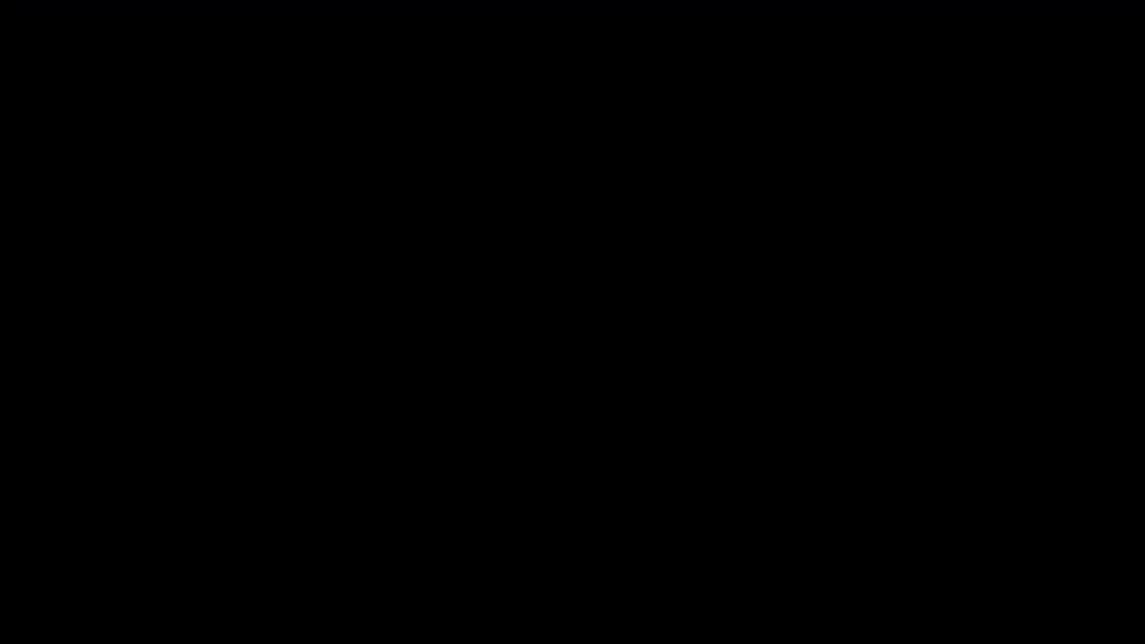